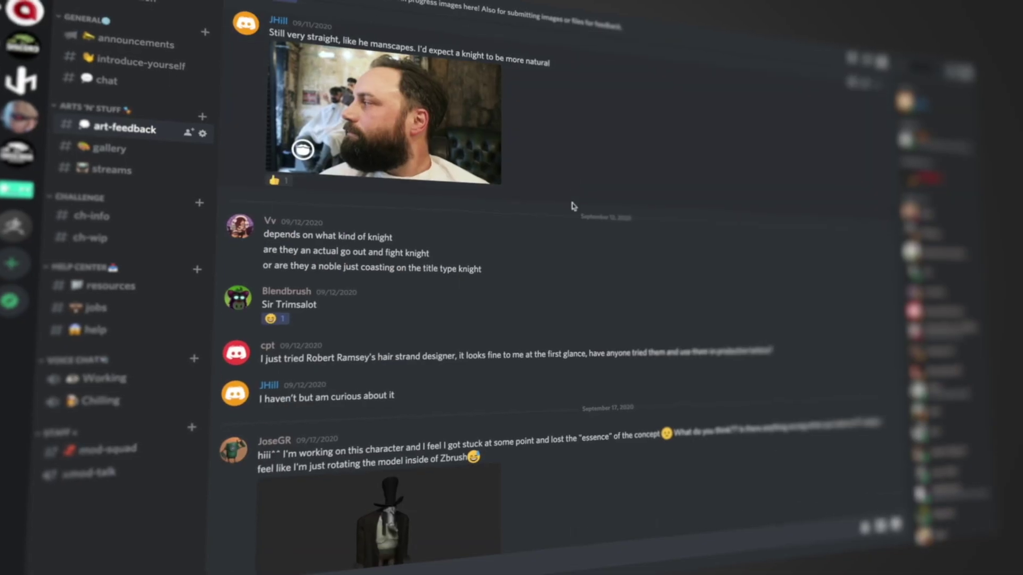
Browse the posts in the Discord art-feedback channel
{"action": "scroll", "coordinate": [569, 205], "scroll_direction": "down", "scroll_amount": 15}
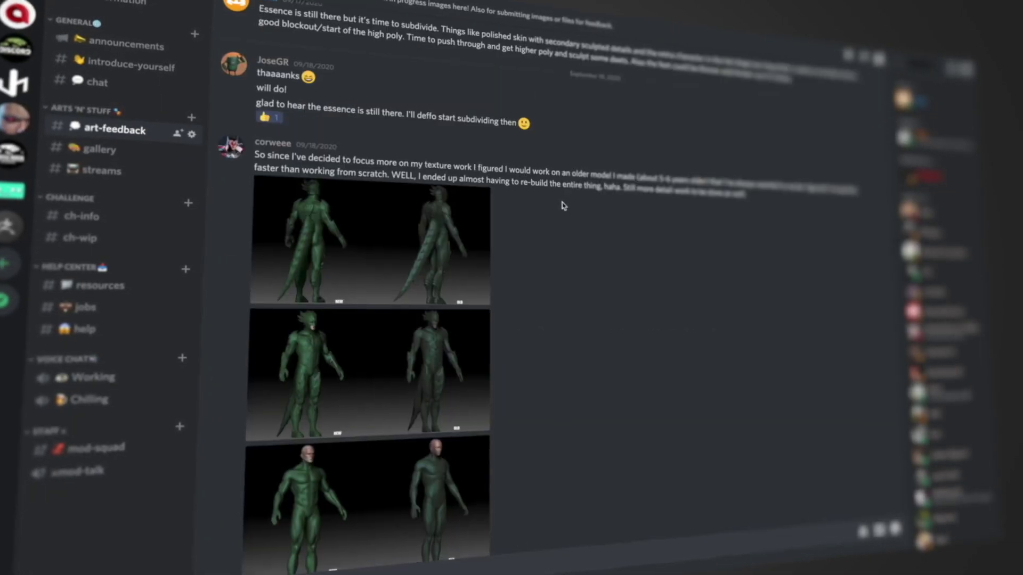
{"action": "scroll", "coordinate": [408, 227], "scroll_direction": "down", "scroll_amount": 20}
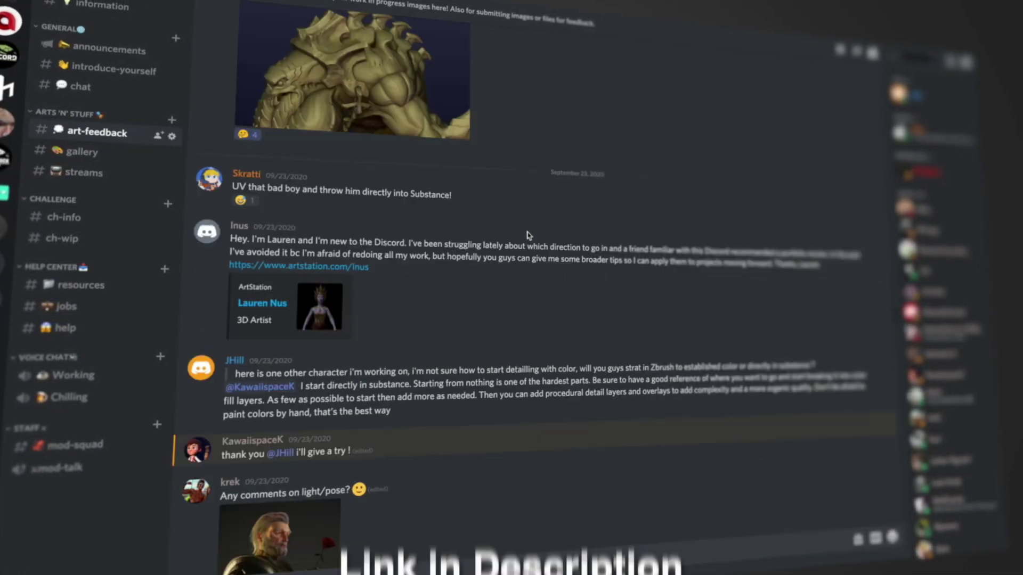
{"action": "scroll", "coordinate": [373, 240], "scroll_direction": "down", "scroll_amount": 5}
{"action": "scroll", "coordinate": [319, 245], "scroll_direction": "up", "scroll_amount": 3}
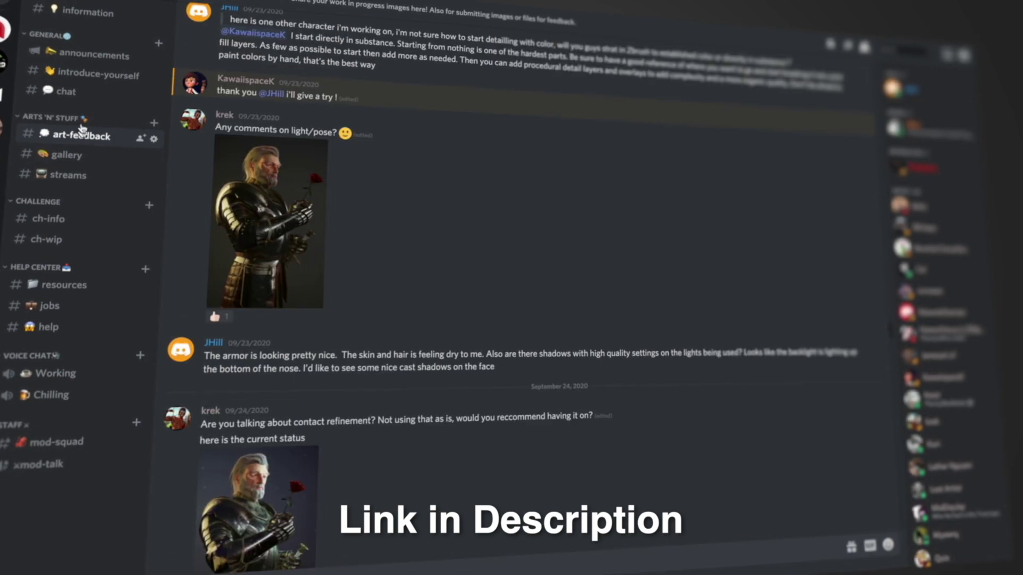
{"action": "left_click", "coordinate": [122, 87]}
{"action": "scroll", "coordinate": [480, 228], "scroll_direction": "up", "scroll_amount": 15}
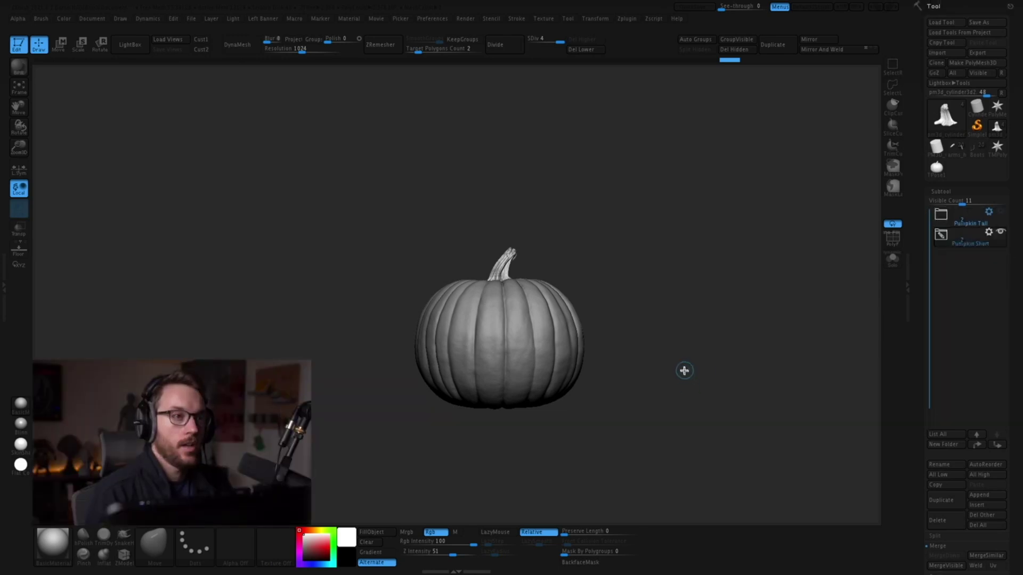
Save the pumpkin tool as lantern.ztl in the Pumpkins folder
{"action": "left_click", "coordinate": [987, 22]}
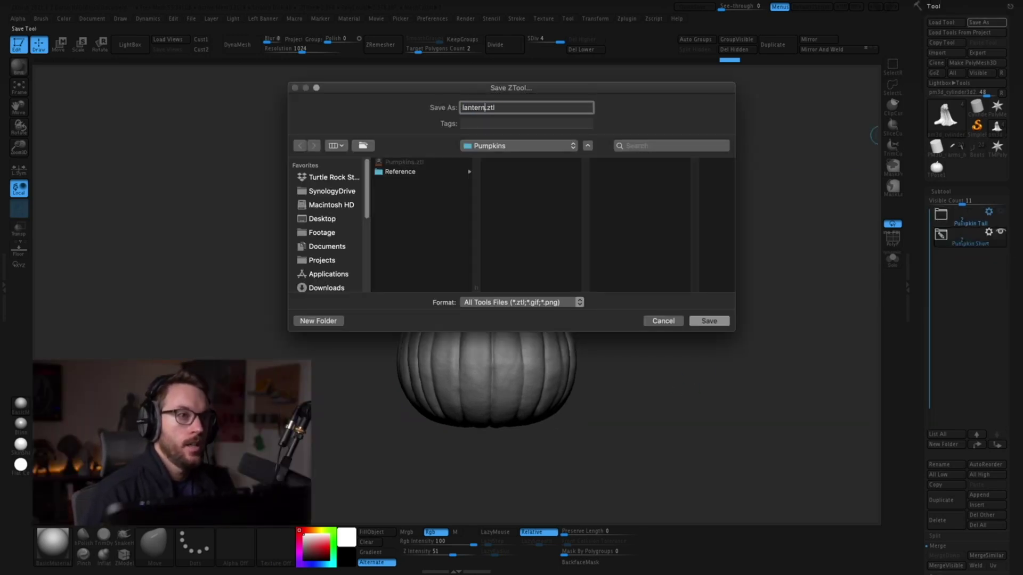
{"action": "key", "text": "Return"}
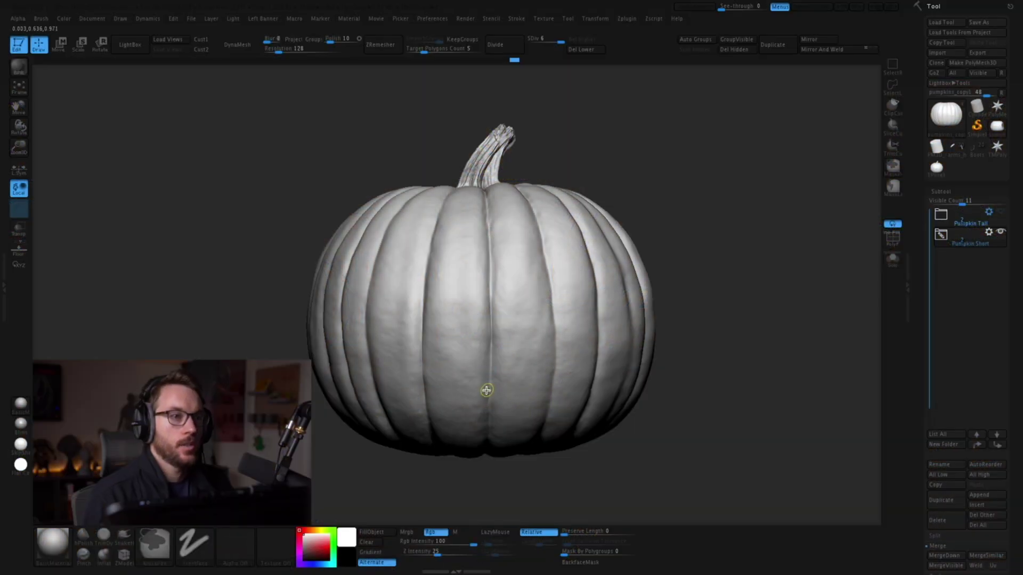
Paint a mask of two slanted eyes and a wide jagged grin on the pumpkin's front, thickening the grin's centre
{"action": "mouse_move", "coordinate": [497, 377]}
{"action": "left_mouse_down"}
{"action": "mouse_move", "coordinate": [562, 370]}
{"action": "mouse_move", "coordinate": [618, 343]}
{"action": "left_mouse_up"}
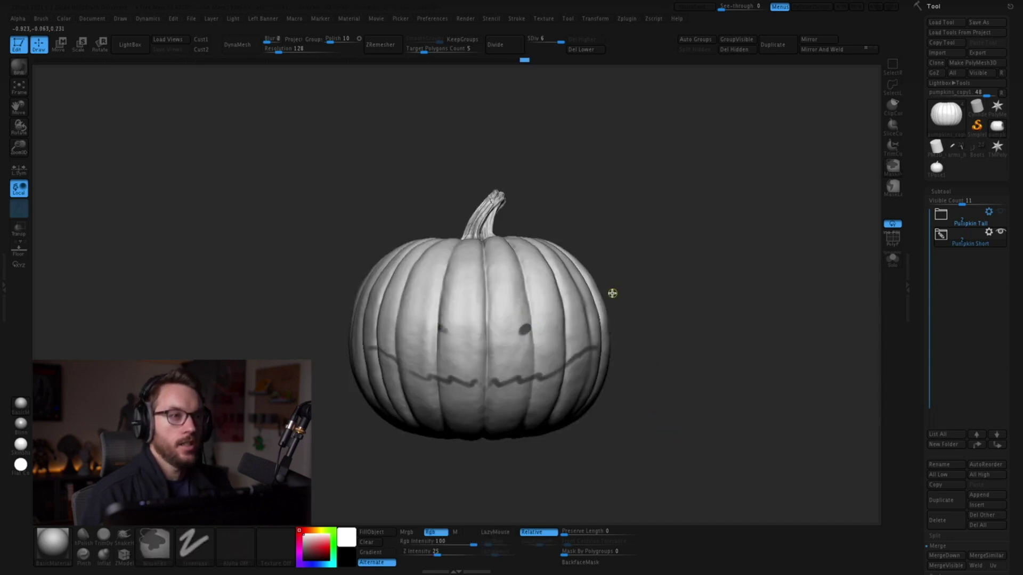
{"action": "left_click_drag", "start_coordinate": [519, 335], "coordinate": [529, 329], "text": "ctrl"}
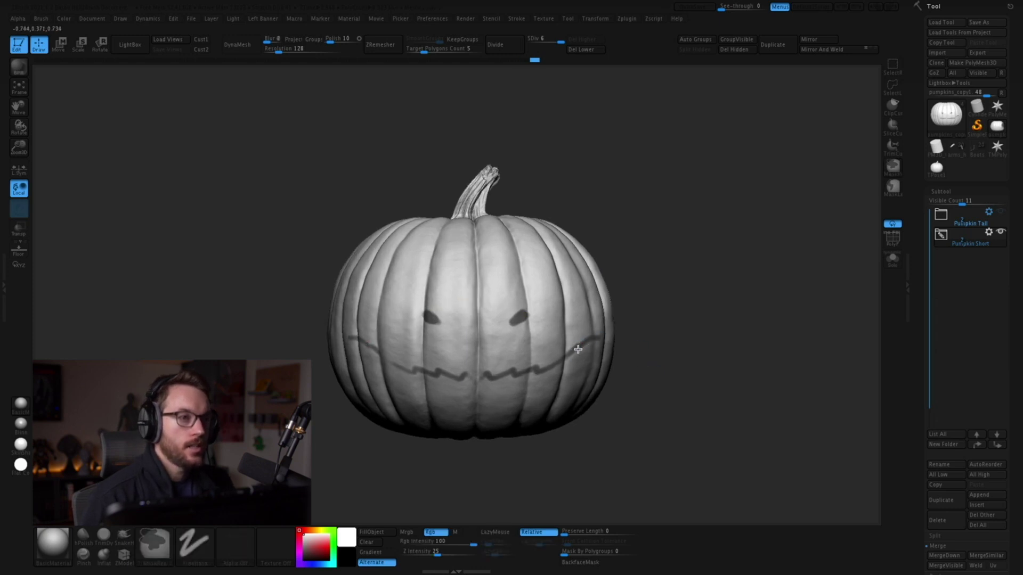
{"action": "left_click", "coordinate": [487, 392]}
{"action": "key", "text": "ctrl+z"}
{"action": "mouse_move", "coordinate": [487, 375]}
{"action": "left_mouse_down", "text": "ctrl"}
{"action": "mouse_move", "coordinate": [477, 383]}
{"action": "mouse_move", "coordinate": [533, 376]}
{"action": "mouse_move", "coordinate": [480, 390]}
{"action": "left_mouse_up", "text": "ctrl"}
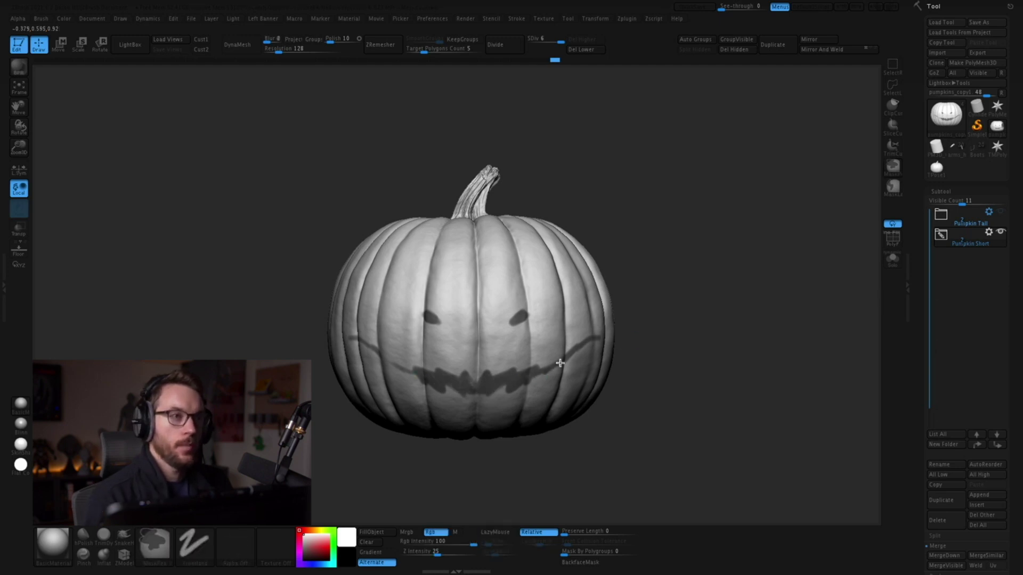
Thicken and reshape the mouth mask along its thin left end, up to the corner of the grin
{"action": "left_click_drag", "start_coordinate": [647, 341], "coordinate": [651, 357]}
{"action": "mouse_move", "coordinate": [513, 320]}
{"action": "left_mouse_down", "text": "ctrl"}
{"action": "mouse_move", "coordinate": [520, 308]}
{"action": "mouse_move", "coordinate": [512, 321]}
{"action": "left_mouse_up", "text": "ctrl"}
{"action": "key", "text": "ctrl+z"}
{"action": "mouse_move", "coordinate": [586, 373]}
{"action": "left_mouse_down"}
{"action": "mouse_move", "coordinate": [618, 372]}
{"action": "mouse_move", "coordinate": [613, 410]}
{"action": "left_mouse_up"}
{"action": "mouse_move", "coordinate": [435, 405]}
{"action": "right_mouse_down"}
{"action": "mouse_move", "coordinate": [312, 290]}
{"action": "mouse_move", "coordinate": [324, 321]}
{"action": "right_mouse_up"}
{"action": "left_click_drag", "start_coordinate": [310, 321], "coordinate": [373, 338], "text": "ctrl"}
{"action": "right_click_drag", "start_coordinate": [376, 338], "coordinate": [359, 333]}
{"action": "left_click_drag", "start_coordinate": [351, 319], "coordinate": [413, 342], "text": "ctrl"}
{"action": "right_click_drag", "start_coordinate": [324, 304], "coordinate": [397, 306]}
{"action": "left_click_drag", "start_coordinate": [326, 301], "coordinate": [299, 295], "text": "ctrl"}
{"action": "right_click_drag", "start_coordinate": [296, 318], "coordinate": [202, 320]}
Mask tall pointed spikes along the upper edge of the mouth's centre
{"action": "right_click_drag", "start_coordinate": [731, 352], "coordinate": [647, 337]}
{"action": "mouse_move", "coordinate": [496, 321]}
{"action": "left_mouse_down", "text": "ctrl"}
{"action": "mouse_move", "coordinate": [510, 360]}
{"action": "mouse_move", "coordinate": [472, 317]}
{"action": "mouse_move", "coordinate": [515, 349]}
{"action": "left_mouse_up", "text": "ctrl"}
{"action": "mouse_move", "coordinate": [515, 349]}
{"action": "right_mouse_down"}
{"action": "mouse_move", "coordinate": [535, 351]}
{"action": "mouse_move", "coordinate": [515, 364]}
{"action": "right_mouse_up"}
{"action": "left_click_drag", "start_coordinate": [515, 346], "coordinate": [533, 323], "text": "ctrl"}
{"action": "right_click_drag", "start_coordinate": [539, 318], "coordinate": [552, 326]}
{"action": "left_click_drag", "start_coordinate": [557, 339], "coordinate": [534, 334], "text": "ctrl"}
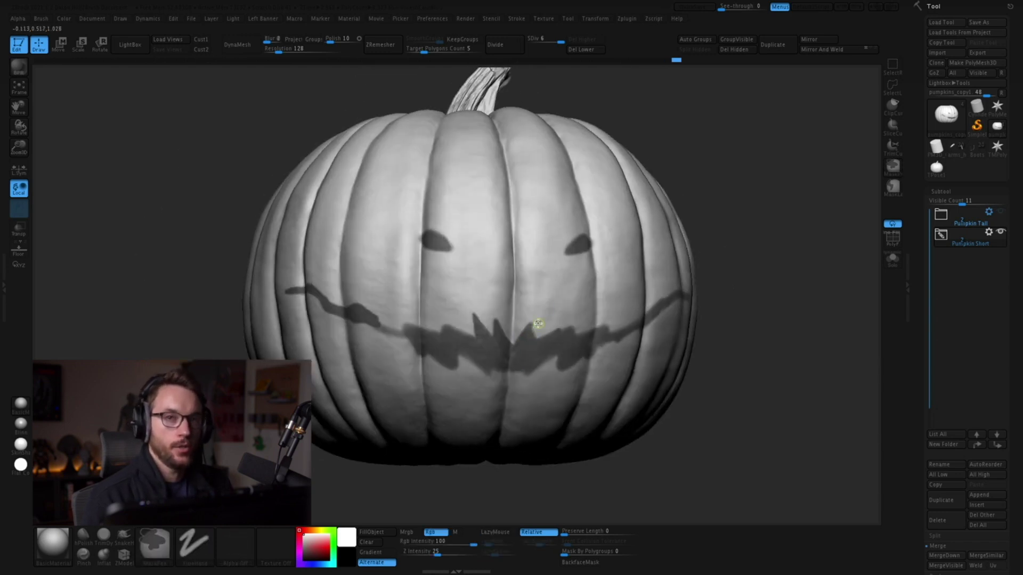
{"action": "right_click_drag", "start_coordinate": [564, 331], "coordinate": [552, 337]}
{"action": "mouse_move", "coordinate": [562, 324]}
{"action": "left_mouse_down", "text": "ctrl"}
{"action": "mouse_move", "coordinate": [551, 334]}
{"action": "mouse_move", "coordinate": [563, 326]}
{"action": "left_mouse_up", "text": "ctrl"}
{"action": "key", "text": "ctrl+z"}
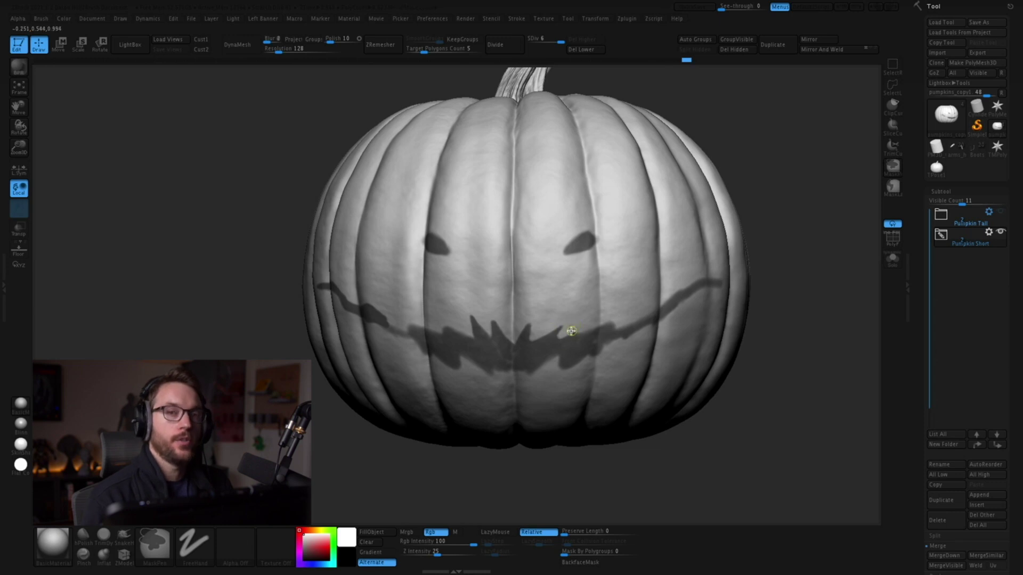
Mask jagged points along the right half of the mouth and trim the mask between the centre spikes
{"action": "mouse_move", "coordinate": [562, 330]}
{"action": "right_mouse_down"}
{"action": "mouse_move", "coordinate": [598, 336]}
{"action": "mouse_move", "coordinate": [653, 316]}
{"action": "right_mouse_up"}
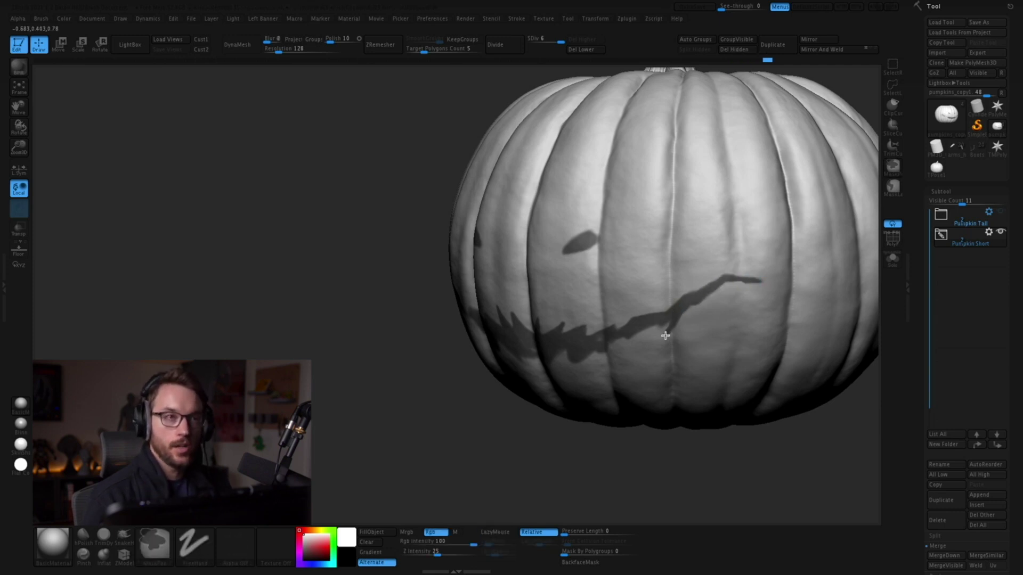
{"action": "mouse_move", "coordinate": [635, 333]}
{"action": "right_mouse_down"}
{"action": "mouse_move", "coordinate": [774, 375]}
{"action": "mouse_move", "coordinate": [740, 344]}
{"action": "right_mouse_up"}
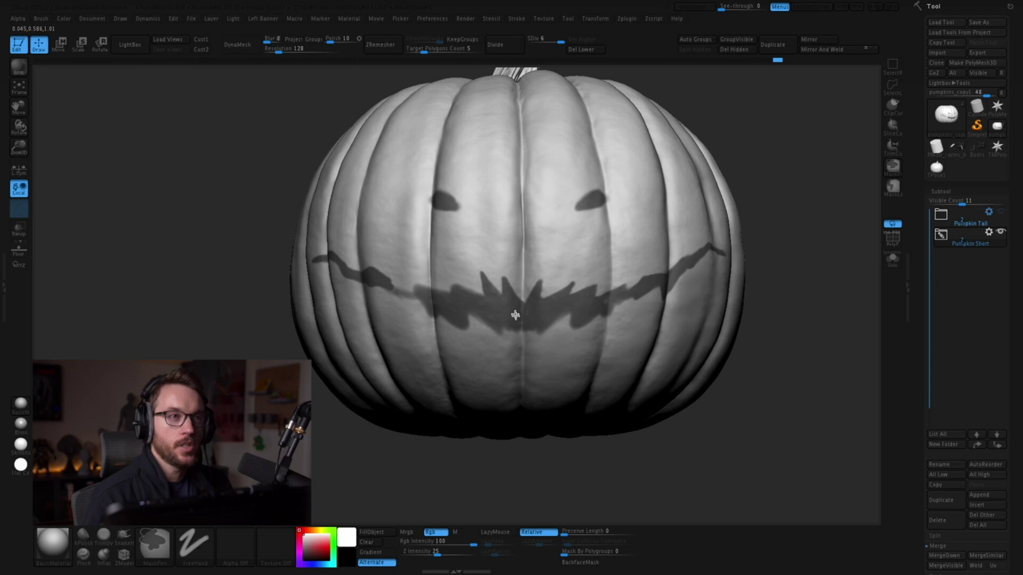
{"action": "mouse_move", "coordinate": [514, 324]}
{"action": "left_mouse_down", "text": "ctrl+alt"}
{"action": "mouse_move", "coordinate": [500, 315]}
{"action": "mouse_move", "coordinate": [505, 303]}
{"action": "left_mouse_up", "text": "ctrl+alt"}
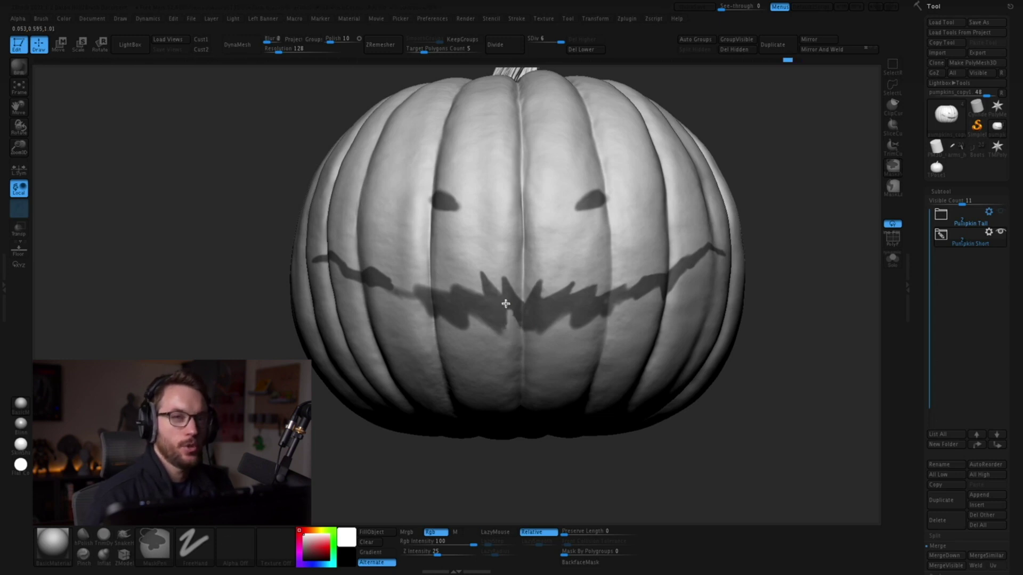
{"action": "left_click_drag", "start_coordinate": [740, 458], "coordinate": [739, 416], "text": "alt"}
{"action": "mouse_move", "coordinate": [718, 362]}
{"action": "left_mouse_down", "text": "alt"}
{"action": "mouse_move", "coordinate": [693, 383]}
{"action": "mouse_move", "coordinate": [708, 420]}
{"action": "mouse_move", "coordinate": [718, 419]}
{"action": "left_mouse_up", "text": "alt"}
Mask sharp jagged points along the left half of the mouth to complete the grin
{"action": "mouse_move", "coordinate": [446, 336]}
{"action": "left_mouse_down", "text": "ctrl"}
{"action": "mouse_move", "coordinate": [433, 335]}
{"action": "mouse_move", "coordinate": [444, 357]}
{"action": "left_mouse_up", "text": "ctrl"}
{"action": "right_click_drag", "start_coordinate": [458, 362], "coordinate": [431, 314], "text": "ctrl"}
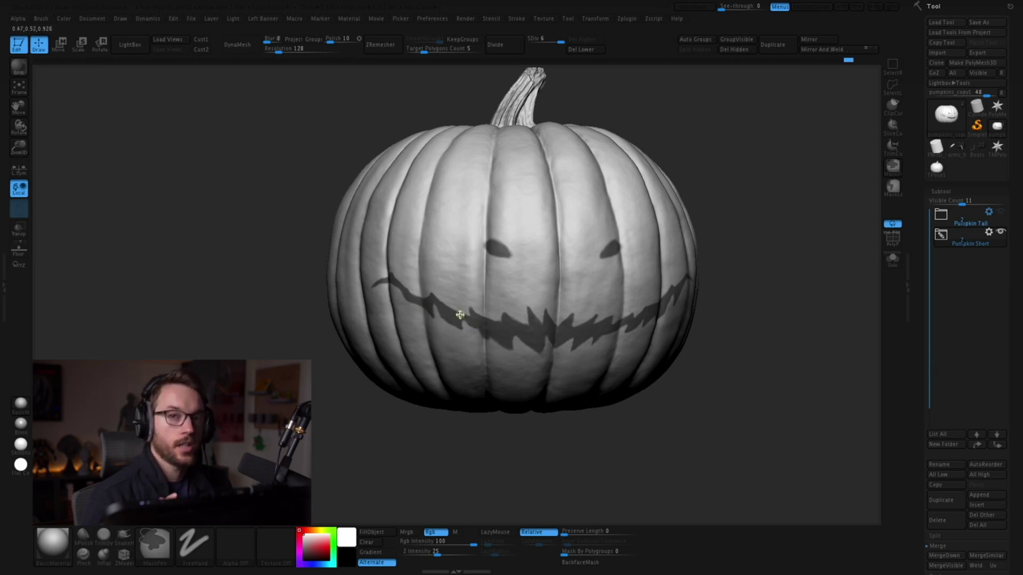
{"action": "left_click_drag", "start_coordinate": [563, 425], "coordinate": [544, 414]}
{"action": "left_click", "coordinate": [491, 337], "text": "ctrl"}
{"action": "left_click", "coordinate": [493, 336], "text": "ctrl"}
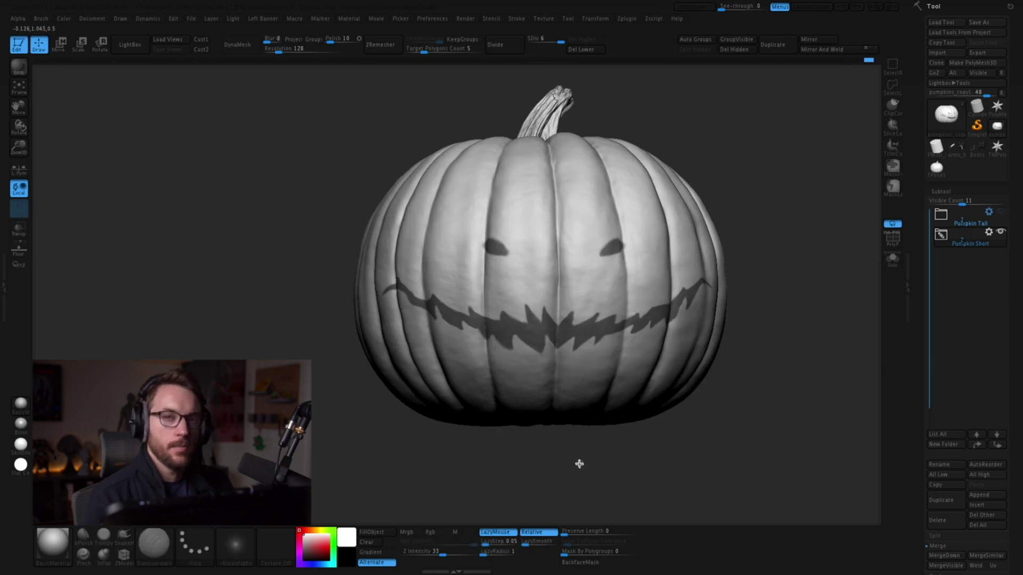
{"action": "right_click_drag", "start_coordinate": [567, 377], "coordinate": [580, 456]}
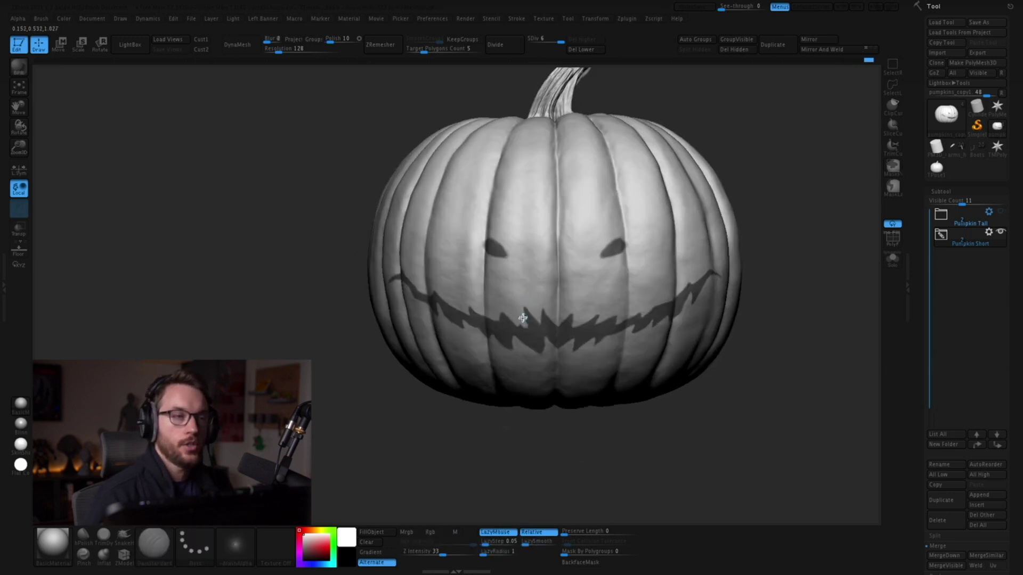
{"action": "right_click_drag", "start_coordinate": [530, 331], "coordinate": [574, 325]}
{"action": "right_click_drag", "start_coordinate": [555, 374], "coordinate": [568, 333]}
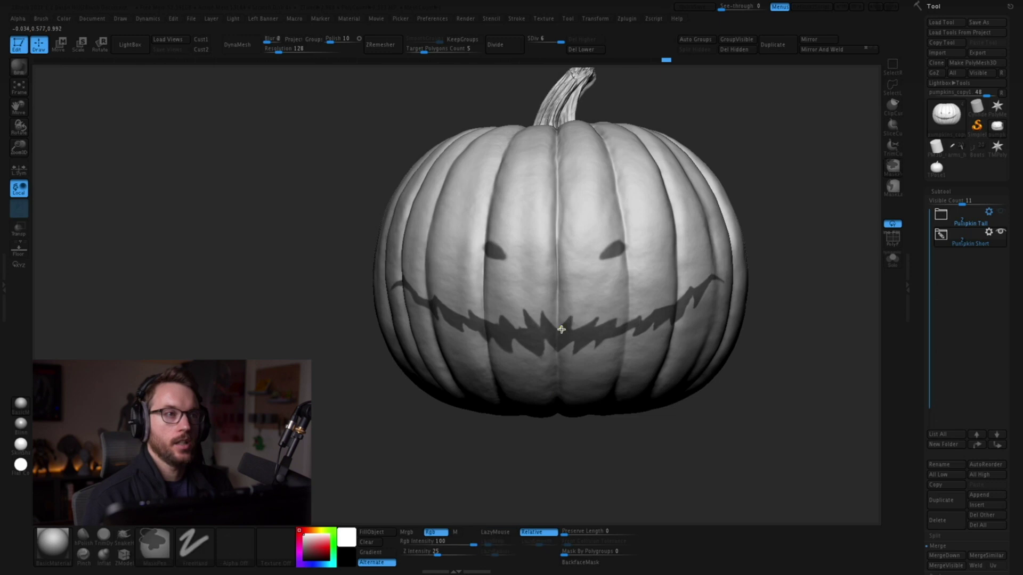
{"action": "right_click_drag", "start_coordinate": [599, 297], "coordinate": [631, 320]}
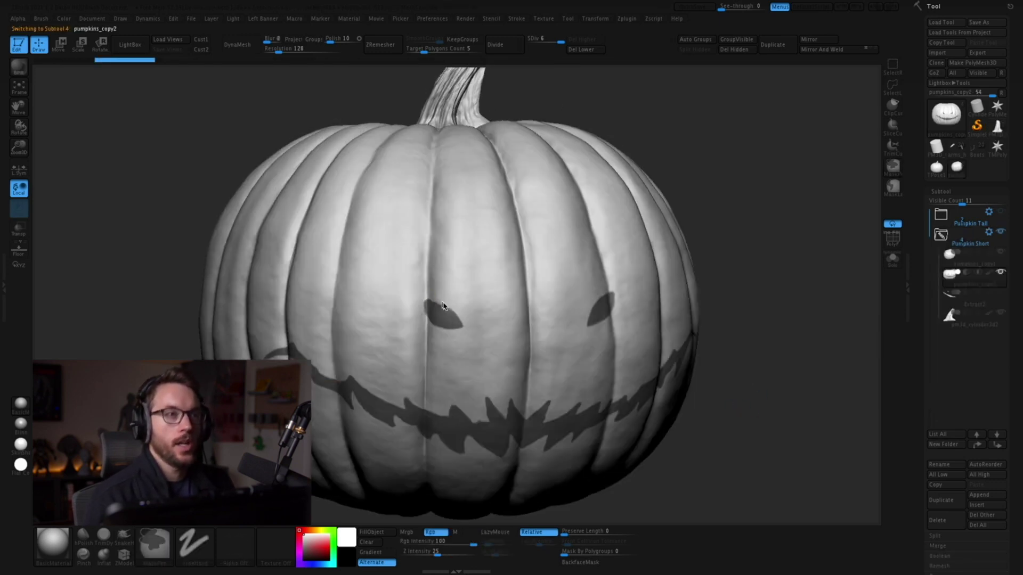
Turn the masked eyes and mouth into their own polygroup with Group Masked and clear the mask
{"action": "right_click_drag", "start_coordinate": [419, 300], "coordinate": [501, 426], "text": "ctrl"}
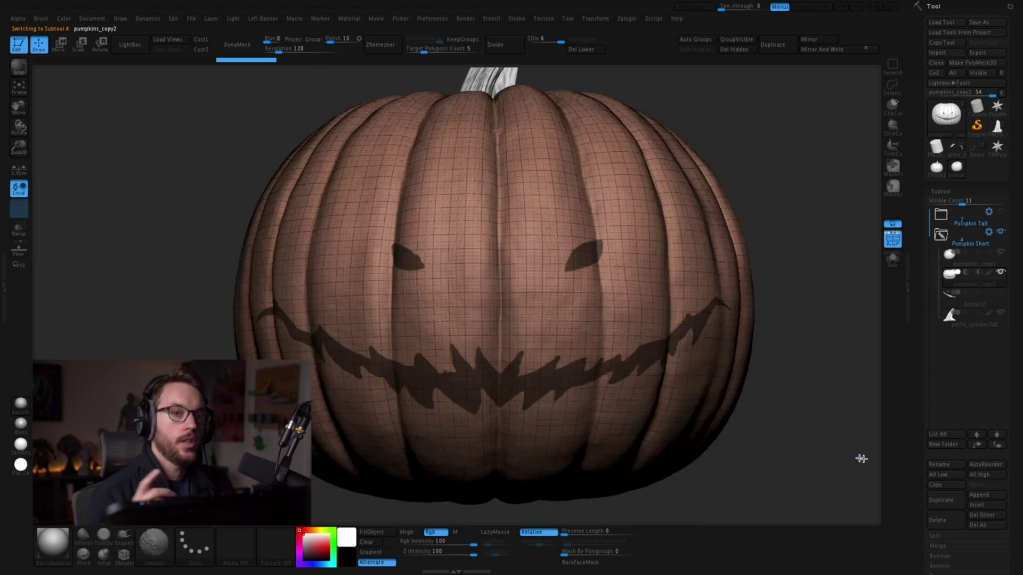
{"action": "left_click_drag", "start_coordinate": [1001, 458], "coordinate": [1002, 68]}
{"action": "scroll", "coordinate": [1004, 400], "scroll_direction": "down", "scroll_amount": 8}
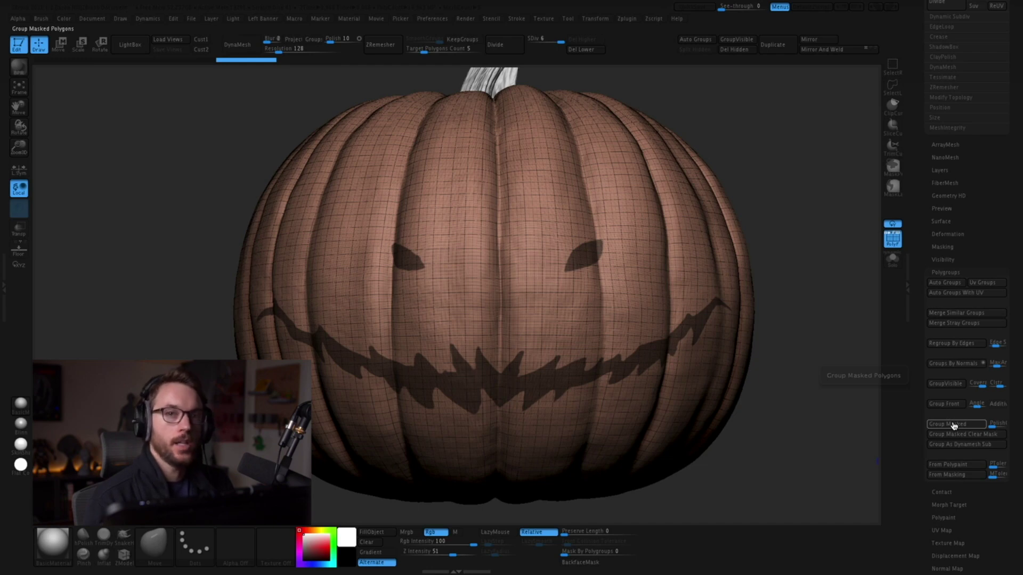
{"action": "left_click", "coordinate": [953, 425]}
{"action": "left_click_drag", "start_coordinate": [811, 404], "coordinate": [799, 406], "text": "ctrl"}
{"action": "left_click_drag", "start_coordinate": [799, 406], "coordinate": [803, 448]}
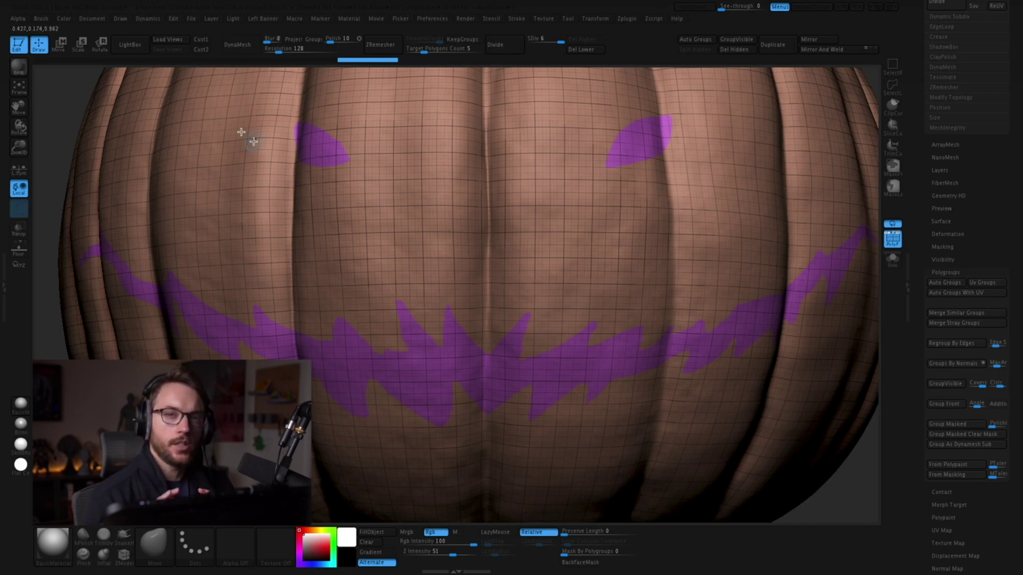
Load the Smooth Groups brush from the Smooth folder of the LightBox brush library
{"action": "left_click", "coordinate": [130, 45]}
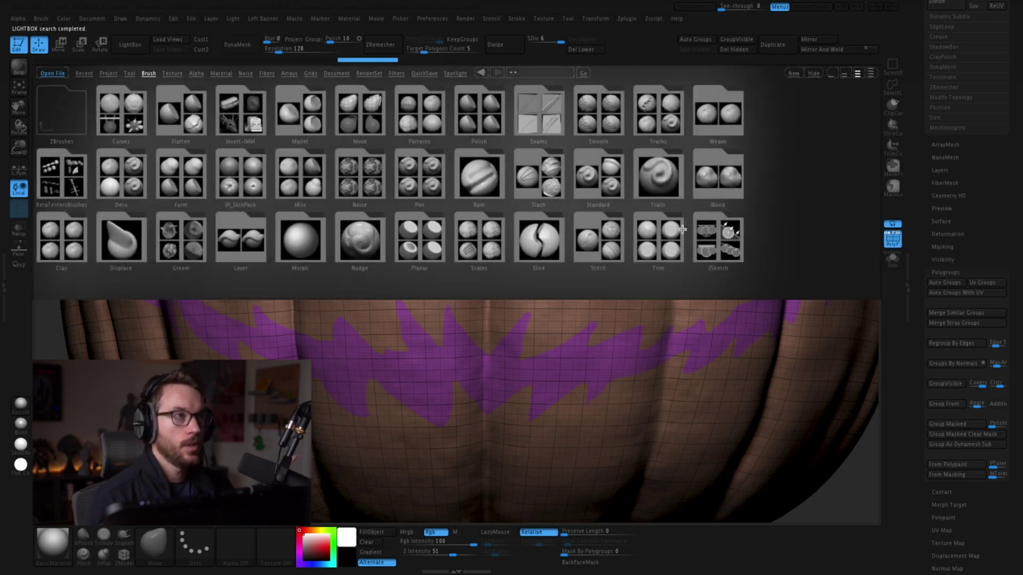
{"action": "left_click", "coordinate": [610, 122]}
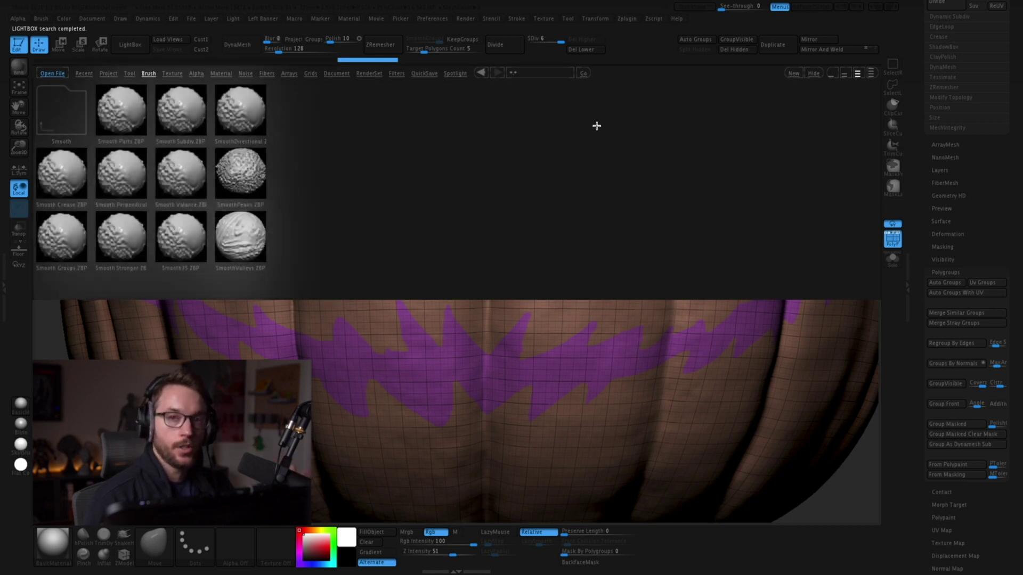
{"action": "double_click", "coordinate": [61, 236]}
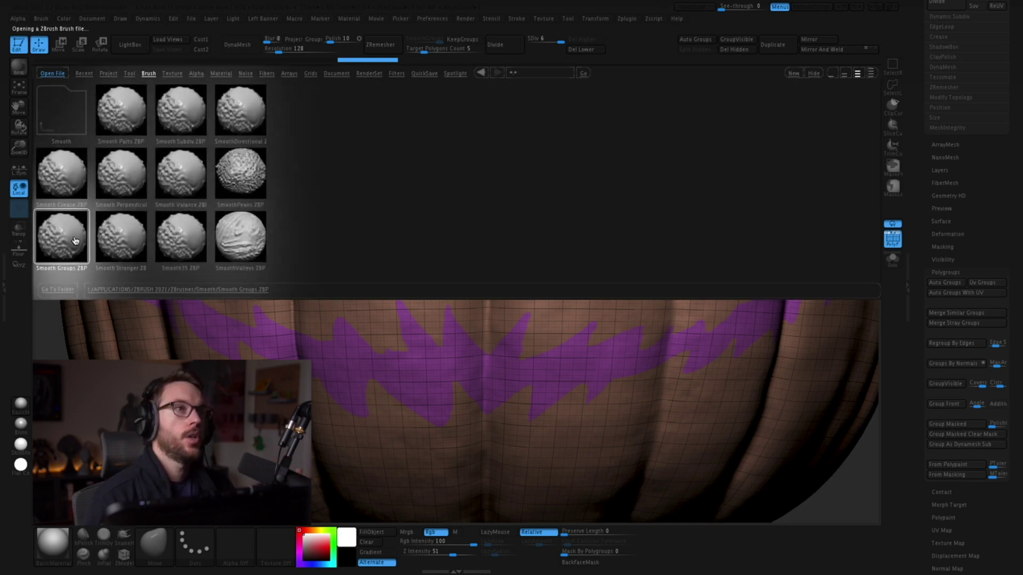
{"action": "left_click", "coordinate": [127, 261]}
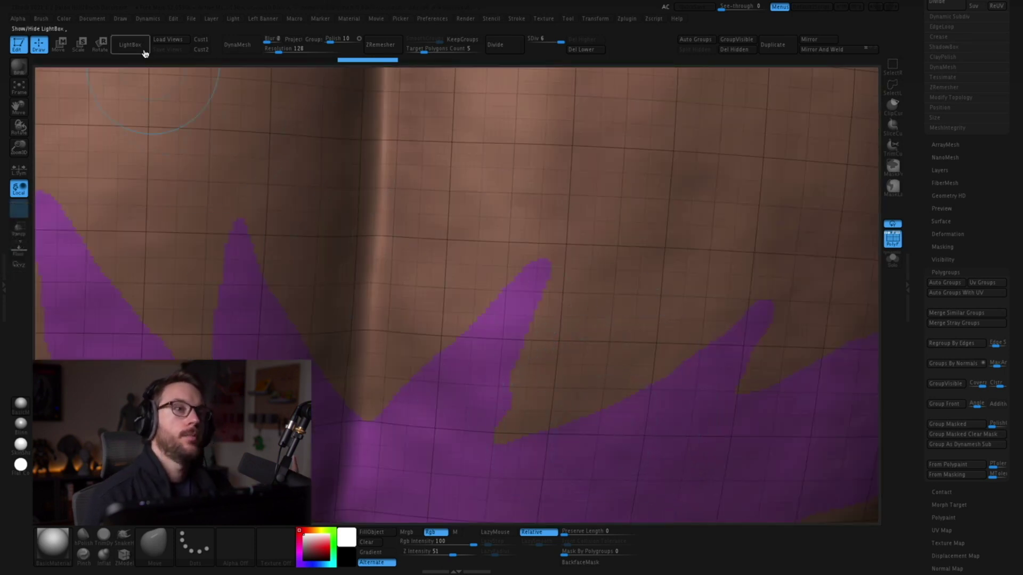
Smooth the polygroup border around the centre teeth of the mouth with Smooth Groups
{"action": "key", "text": "shift"}
{"action": "left_click_drag", "start_coordinate": [519, 296], "coordinate": [489, 413], "text": "shift"}
{"action": "mouse_move", "coordinate": [483, 413]}
{"action": "right_mouse_down", "text": "ctrl"}
{"action": "mouse_move", "coordinate": [532, 369]}
{"action": "mouse_move", "coordinate": [493, 304]}
{"action": "right_mouse_up", "text": "ctrl"}
{"action": "left_click_drag", "start_coordinate": [479, 381], "coordinate": [581, 320], "text": "shift"}
{"action": "right_click_drag", "start_coordinate": [541, 358], "coordinate": [505, 368]}
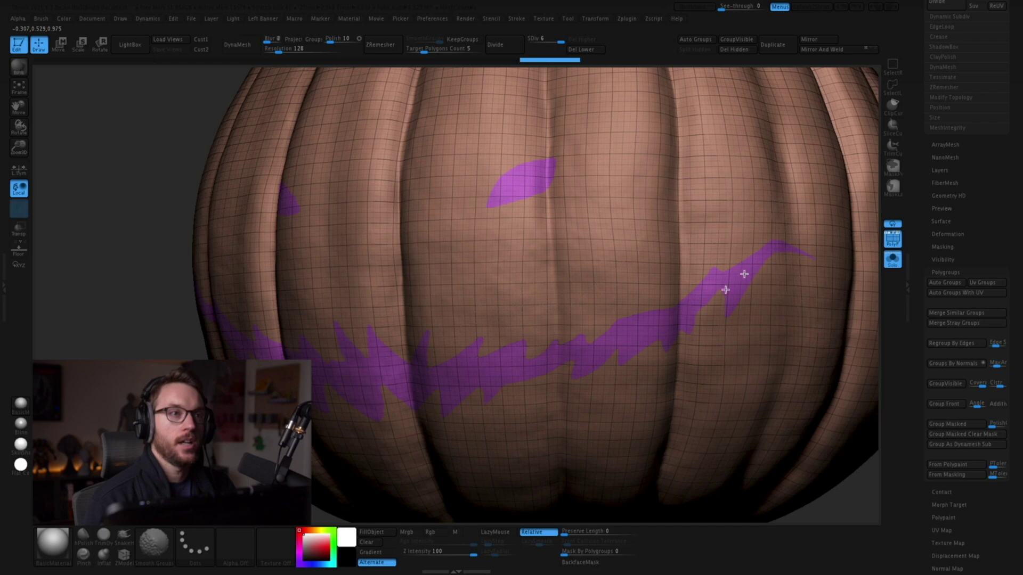
Smooth the polygroup borders along both ends of the mouth and around the eyes
{"action": "right_click_drag", "start_coordinate": [341, 373], "coordinate": [455, 381]}
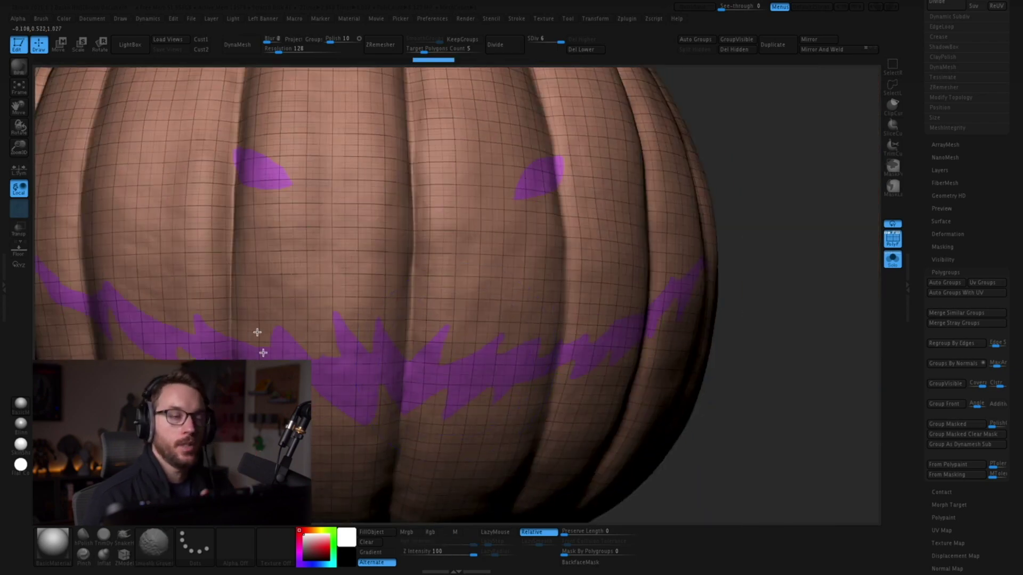
{"action": "right_click_drag", "start_coordinate": [191, 356], "coordinate": [306, 334]}
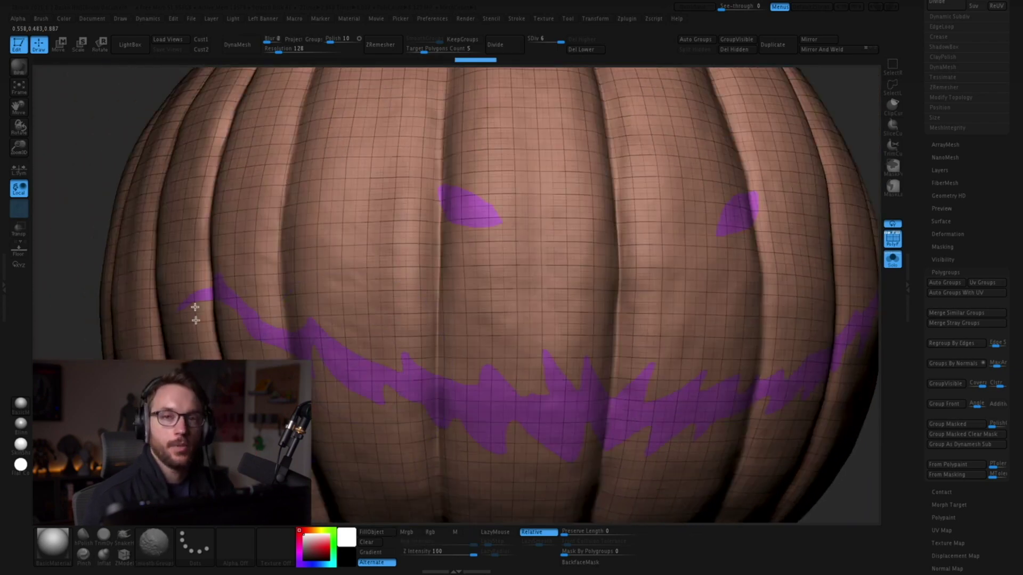
{"action": "right_click_drag", "start_coordinate": [520, 221], "coordinate": [773, 187]}
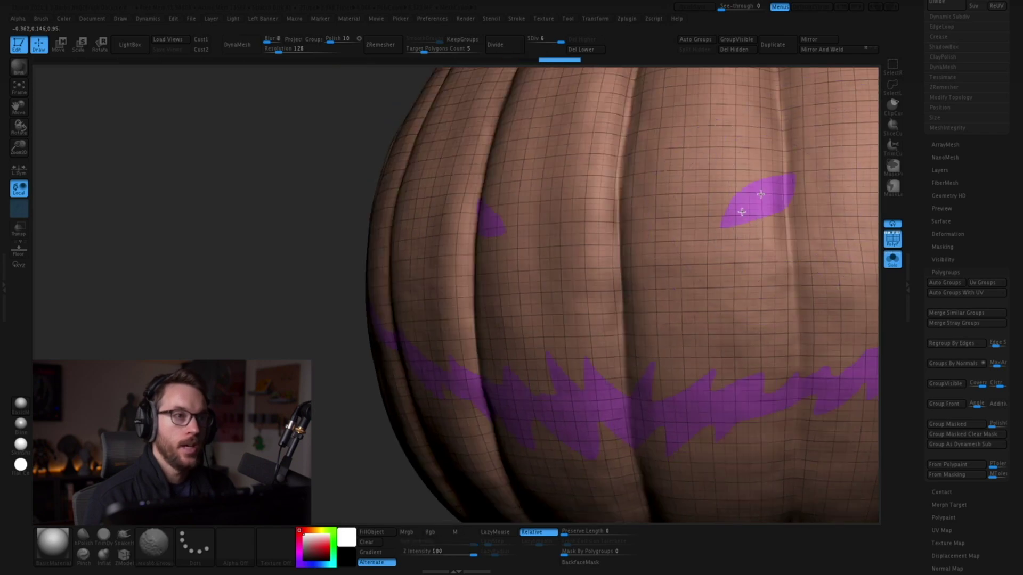
{"action": "right_click_drag", "start_coordinate": [543, 237], "coordinate": [456, 217]}
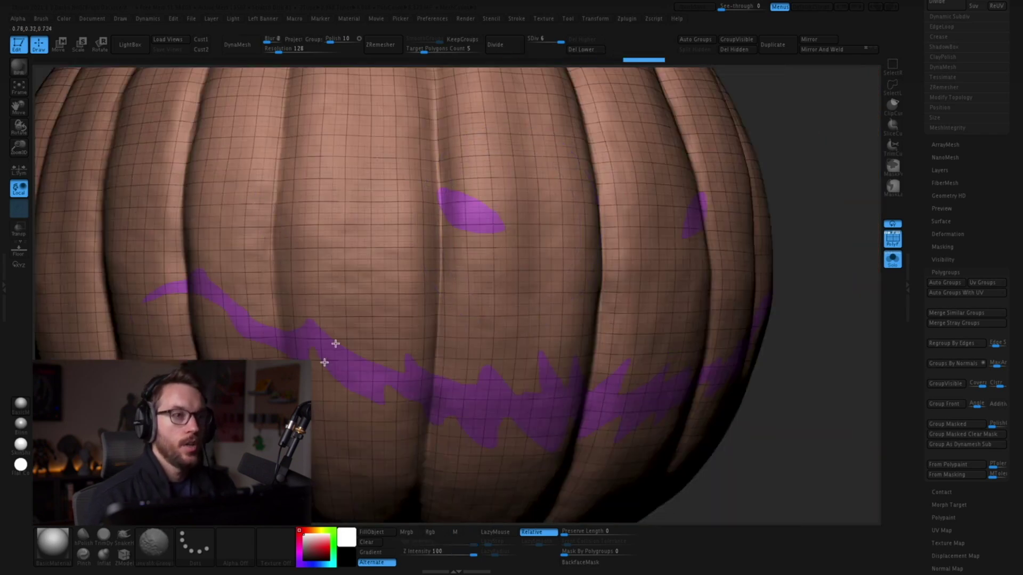
{"action": "left_click_drag", "start_coordinate": [709, 386], "coordinate": [727, 408], "text": "shift"}
{"action": "right_click_drag", "start_coordinate": [775, 396], "coordinate": [770, 368]}
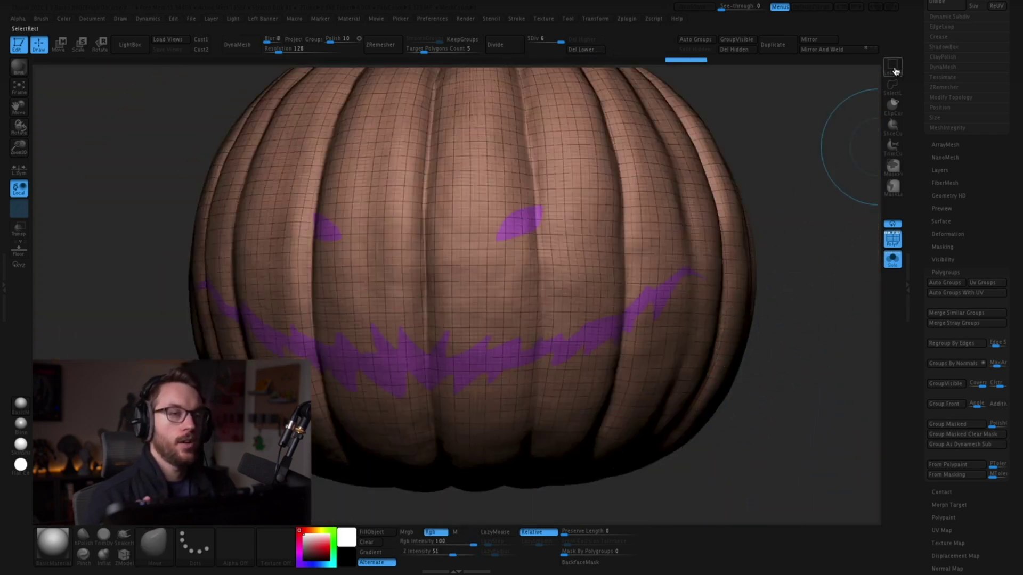
Isolate the eyes and mouth polygroup, hiding the rest of the pumpkin
{"action": "key", "text": "ctrl+shift"}
{"action": "left_click", "coordinate": [591, 339], "text": "ctrl+shift"}
{"action": "mouse_move", "coordinate": [627, 457]}
{"action": "right_mouse_down"}
{"action": "mouse_move", "coordinate": [618, 463]}
{"action": "mouse_move", "coordinate": [631, 469]}
{"action": "right_mouse_up"}
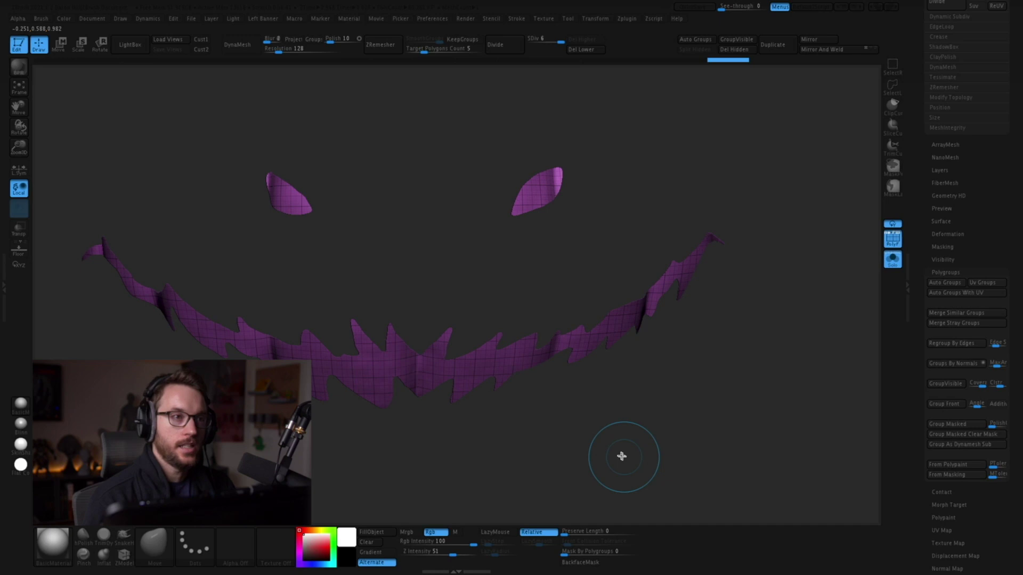
Delete the lower subdivision levels of the isolated face mesh
{"action": "right_click_drag", "start_coordinate": [621, 457], "coordinate": [657, 468], "text": "alt"}
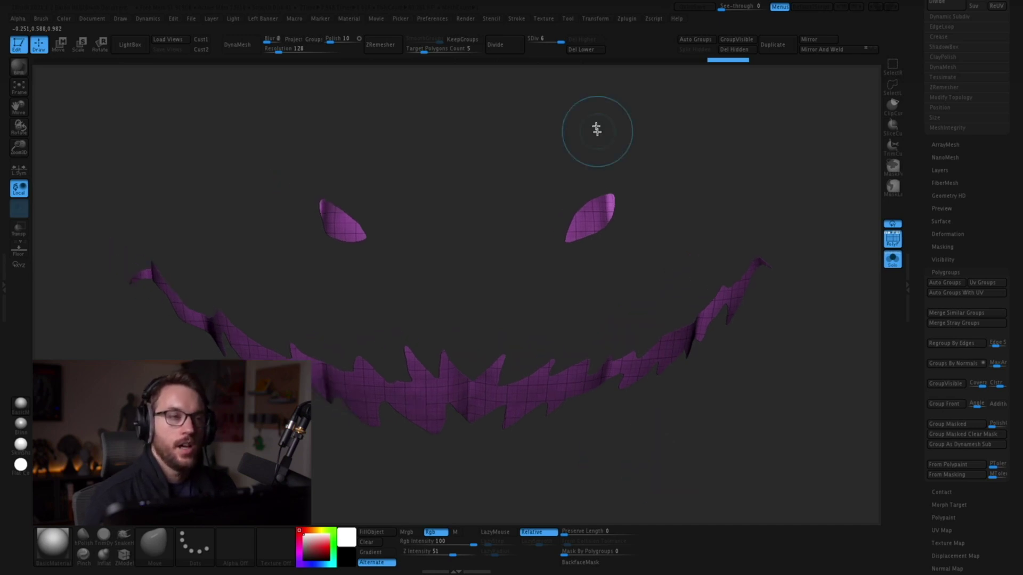
{"action": "mouse_move", "coordinate": [525, 250]}
{"action": "right_mouse_down", "text": "ctrl"}
{"action": "mouse_move", "coordinate": [511, 297]}
{"action": "mouse_move", "coordinate": [520, 315]}
{"action": "mouse_move", "coordinate": [518, 174]}
{"action": "right_mouse_up", "text": "ctrl"}
{"action": "key", "text": "d"}
{"action": "left_click", "coordinate": [581, 52]}
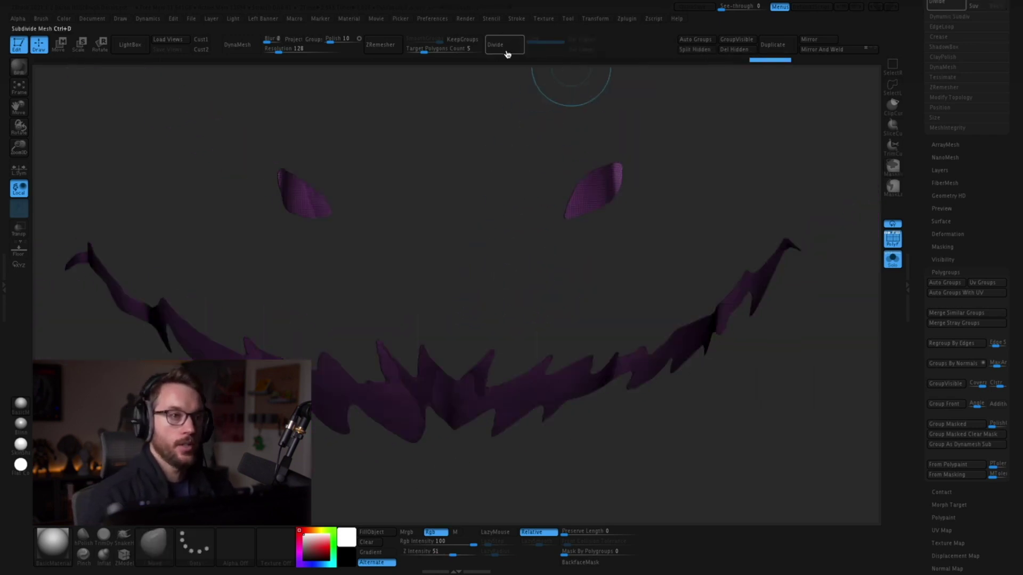
Delete the hidden pumpkin geometry and ZRemesh the remaining eyes and mouth
{"action": "left_click_drag", "start_coordinate": [484, 201], "coordinate": [520, 213]}
{"action": "left_click", "coordinate": [742, 52]}
{"action": "left_click_drag", "start_coordinate": [518, 304], "coordinate": [536, 233]}
{"action": "left_click", "coordinate": [400, 45]}
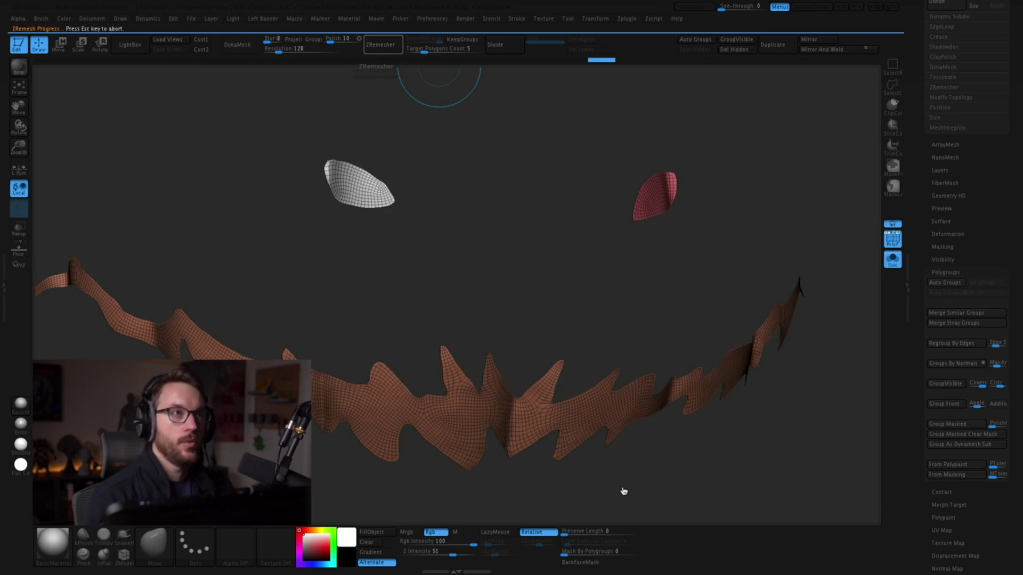
Delete the unneeded subtool from the Pumpkin Short folder
{"action": "left_click_drag", "start_coordinate": [639, 481], "coordinate": [730, 461]}
{"action": "scroll", "coordinate": [964, 266], "scroll_direction": "up", "scroll_amount": 3}
{"action": "left_click", "coordinate": [963, 261]}
{"action": "left_click", "coordinate": [944, 467]}
{"action": "left_click", "coordinate": [835, 488]}
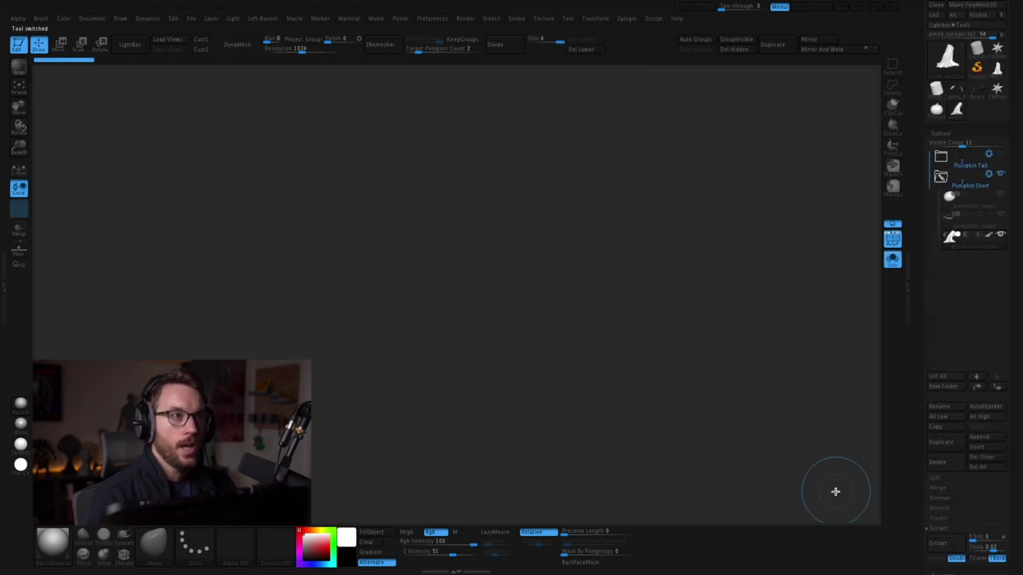
Select the eyes-and-mouth subtool, show it with the rest of the pumpkin, and inflate it by 0.2
{"action": "left_click", "coordinate": [971, 238]}
{"action": "scroll", "coordinate": [994, 307], "scroll_direction": "down", "scroll_amount": 5}
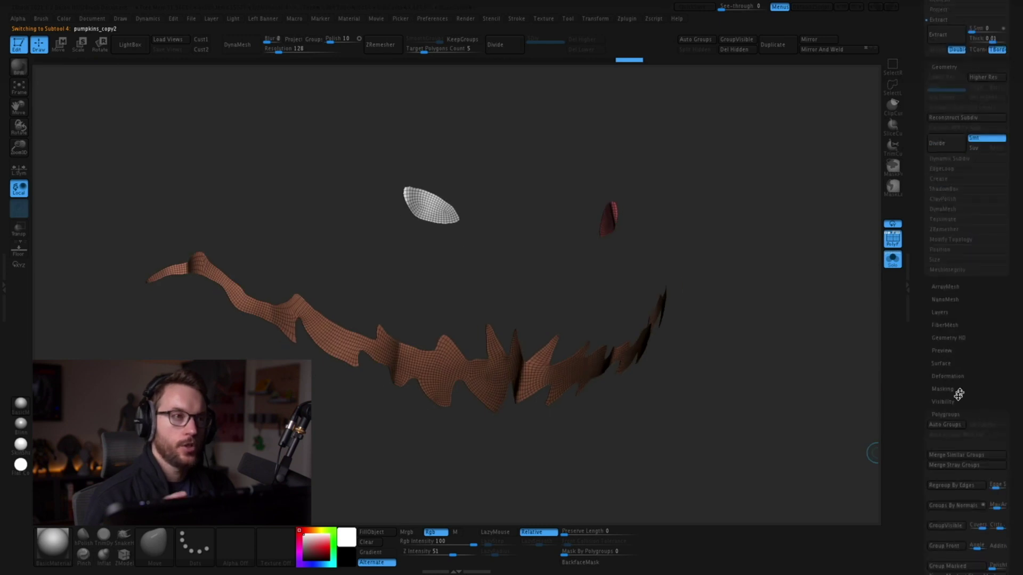
{"action": "left_click_drag", "start_coordinate": [994, 308], "coordinate": [994, 66]}
{"action": "left_click_drag", "start_coordinate": [735, 434], "coordinate": [874, 403]}
{"action": "left_click", "coordinate": [892, 260]}
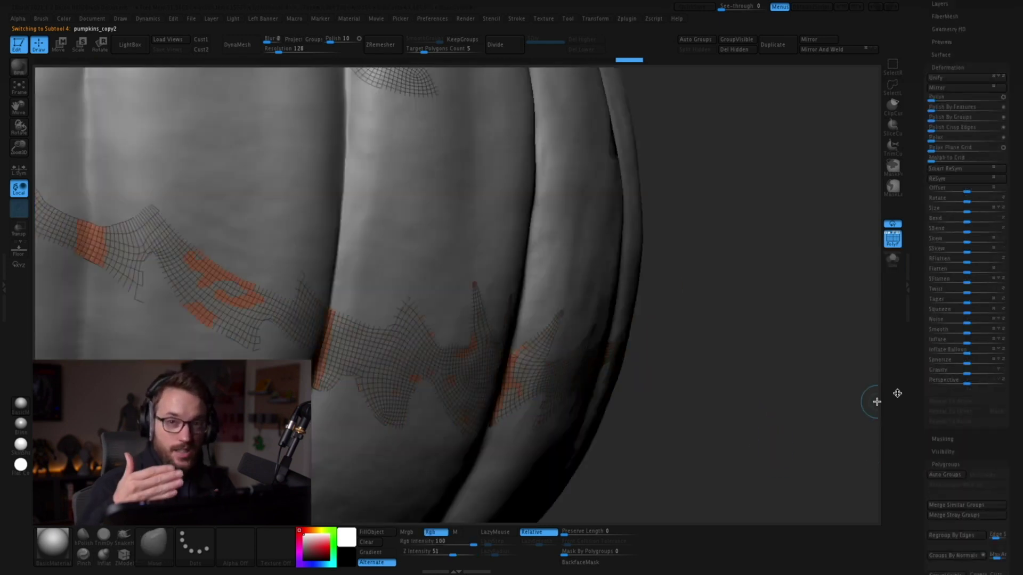
{"action": "key", "text": "Return"}
{"action": "left_click", "coordinate": [967, 345]}
{"action": "type", "text": ".2"}
{"action": "key", "text": "Return"}
Extrude the eyes and mouth into thick solid pieces reaching into the pumpkin with the ZModeler brush
{"action": "mouse_move", "coordinate": [708, 394]}
{"action": "left_mouse_down", "text": "alt"}
{"action": "mouse_move", "coordinate": [691, 343]}
{"action": "mouse_move", "coordinate": [679, 391]}
{"action": "left_mouse_up", "text": "alt"}
{"action": "key", "text": "b"}
{"action": "key", "text": "z"}
{"action": "key", "text": "m"}
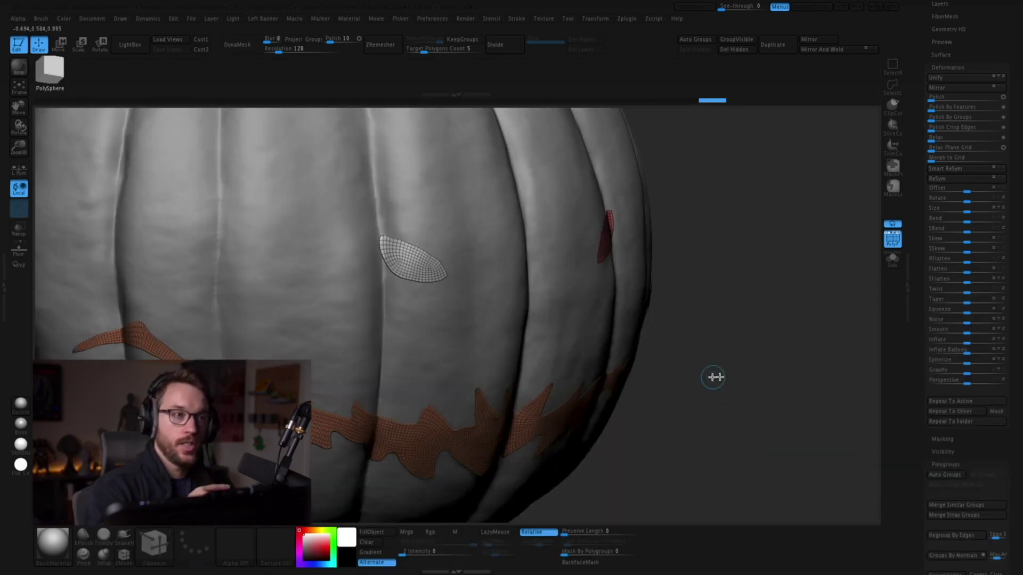
{"action": "key", "text": "space"}
{"action": "left_click", "coordinate": [350, 250]}
{"action": "left_click", "coordinate": [347, 307]}
{"action": "left_click_drag", "start_coordinate": [451, 181], "coordinate": [394, 176]}
{"action": "left_click", "coordinate": [680, 341]}
{"action": "mouse_move", "coordinate": [639, 319]}
{"action": "left_mouse_down"}
{"action": "mouse_move", "coordinate": [721, 349]}
{"action": "mouse_move", "coordinate": [676, 359]}
{"action": "mouse_move", "coordinate": [641, 276]}
{"action": "mouse_move", "coordinate": [618, 279]}
{"action": "mouse_move", "coordinate": [829, 462]}
{"action": "mouse_move", "coordinate": [765, 434]}
{"action": "left_mouse_up"}
{"action": "left_click", "coordinate": [829, 461]}
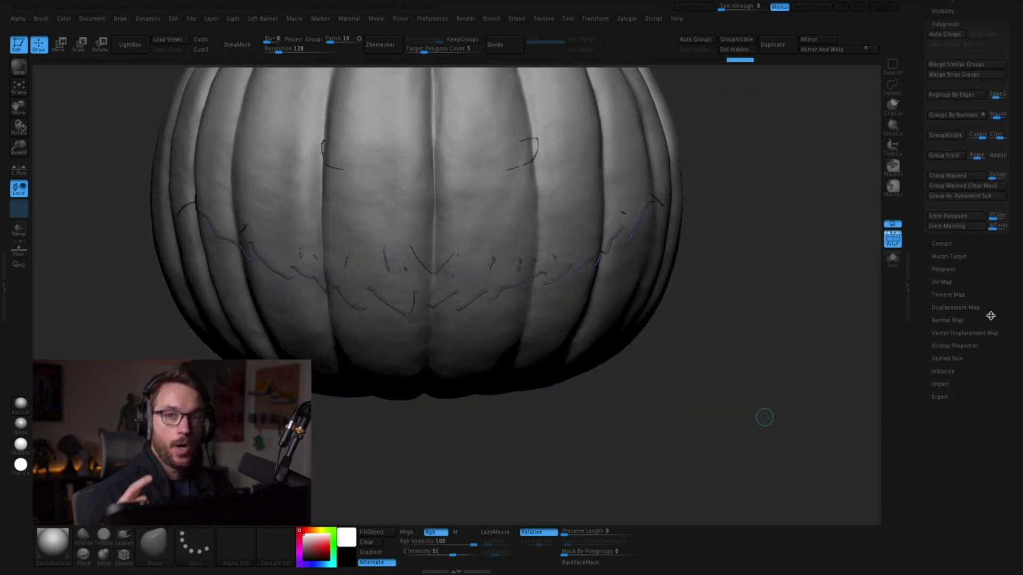
Flip the surface normals of the extruded eyes and mouth in the Display Properties
{"action": "left_click", "coordinate": [965, 340]}
{"action": "left_click", "coordinate": [956, 369]}
{"action": "left_click_drag", "start_coordinate": [726, 389], "coordinate": [691, 379]}
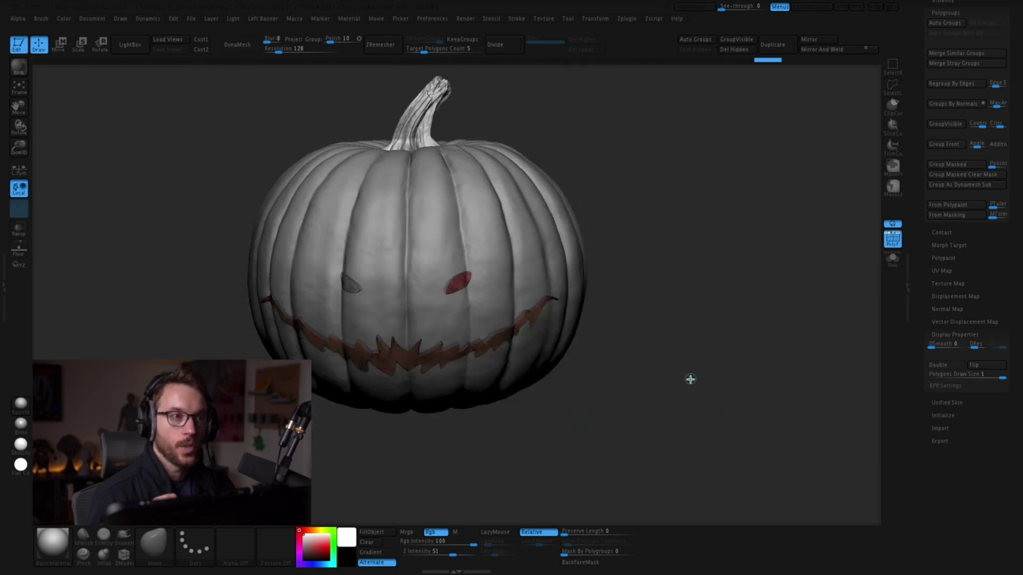
Freeze the duplicate pumpkin body at subdivision level 4 by deleting its other levels, and shrink it with negative Inflate
{"action": "mouse_move", "coordinate": [610, 380]}
{"action": "left_mouse_down"}
{"action": "mouse_move", "coordinate": [637, 418]}
{"action": "mouse_move", "coordinate": [675, 420]}
{"action": "left_mouse_up"}
{"action": "key", "text": "Down"}
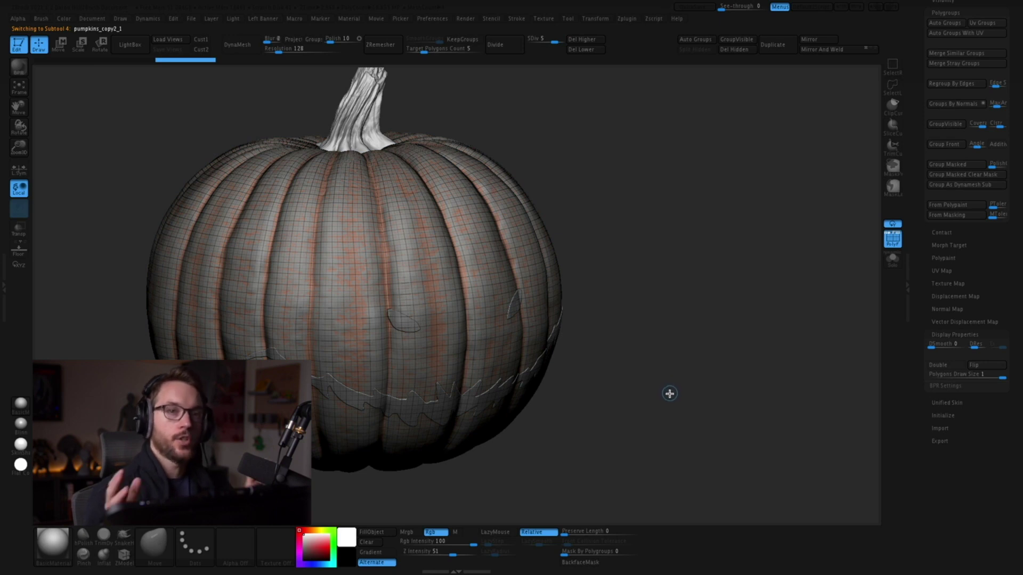
{"action": "key", "text": "shift+d"}
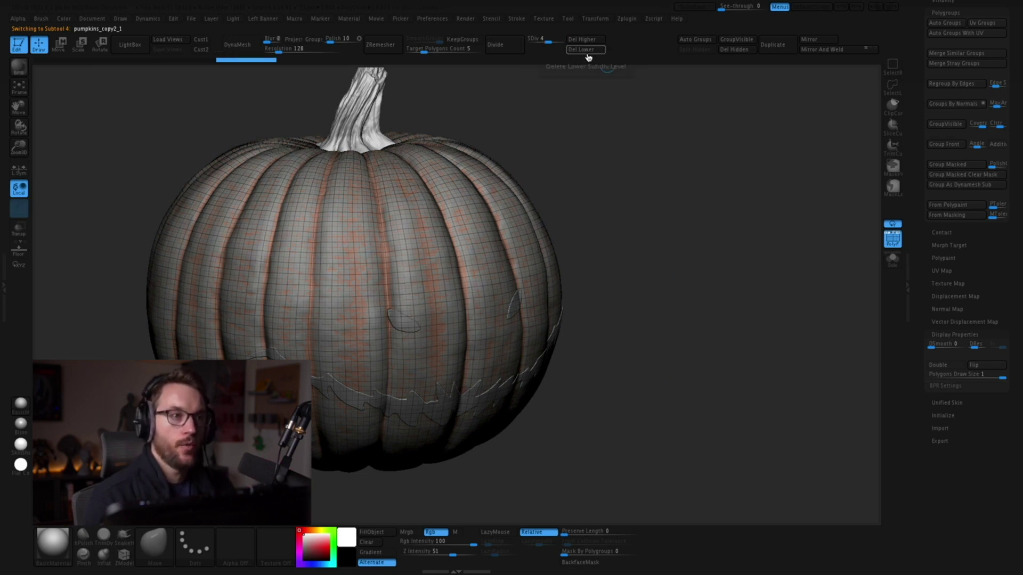
{"action": "left_click", "coordinate": [588, 49]}
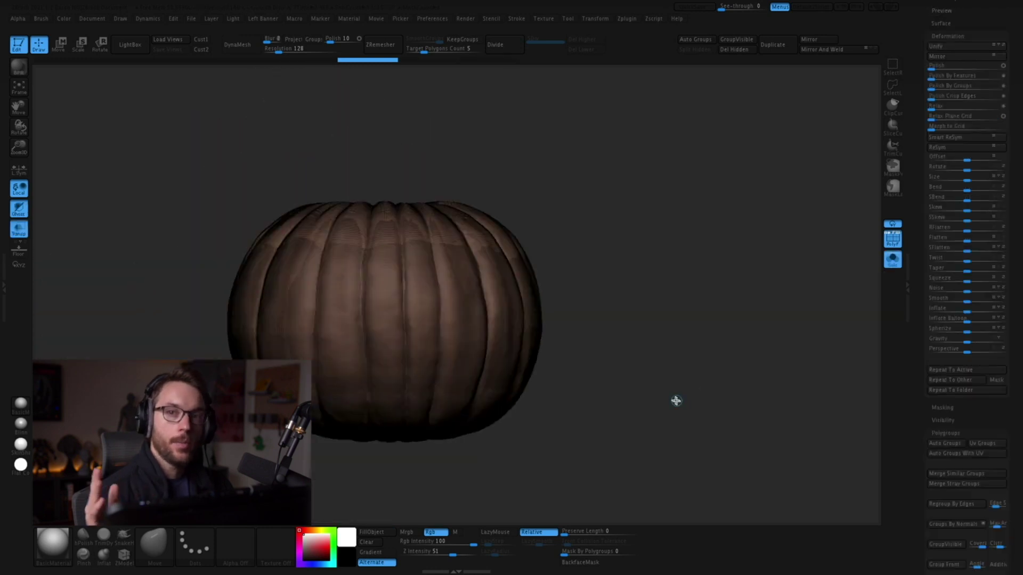
{"action": "mouse_move", "coordinate": [967, 309]}
{"action": "left_mouse_down"}
{"action": "mouse_move", "coordinate": [980, 309]}
{"action": "mouse_move", "coordinate": [947, 313]}
{"action": "left_mouse_up"}
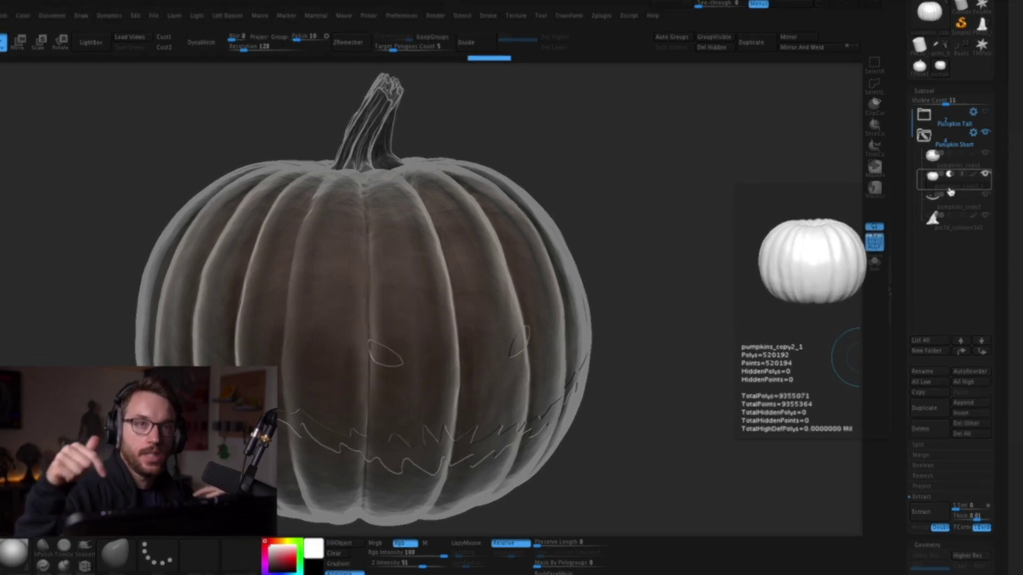
Set the inner pumpkin and face subtools to Boolean subtraction, and move the stem to the start of the Pumpkin Short folder
{"action": "left_click", "coordinate": [968, 204]}
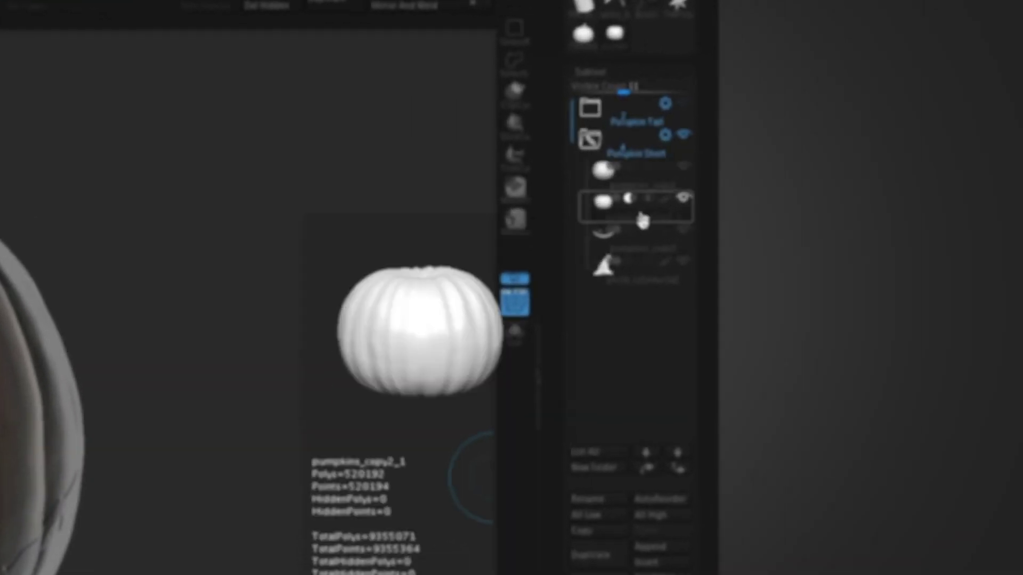
{"action": "left_click", "coordinate": [538, 183]}
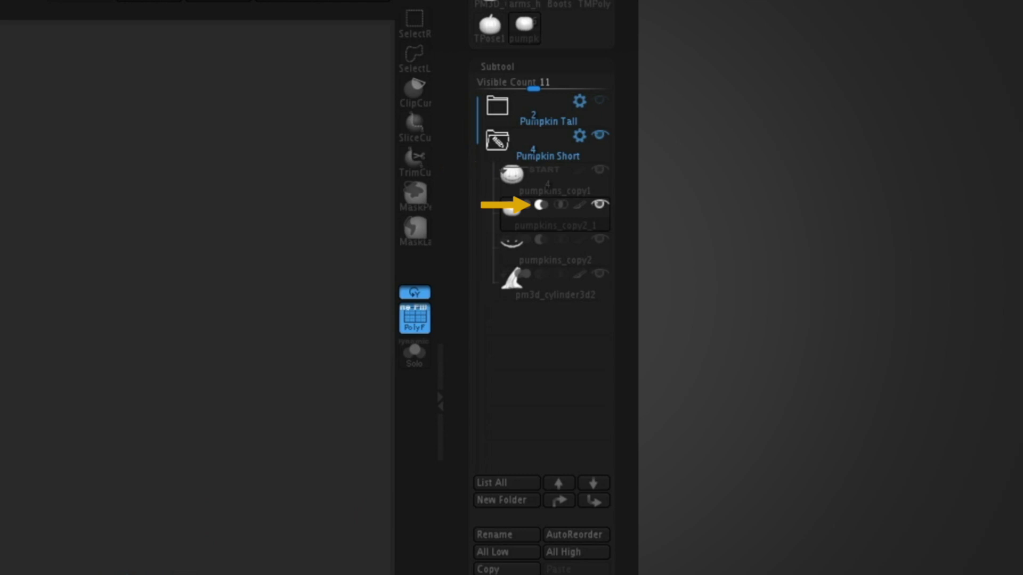
{"action": "left_click", "coordinate": [557, 296]}
{"action": "left_click", "coordinate": [559, 500]}
{"action": "left_click", "coordinate": [559, 500]}
{"action": "left_click", "coordinate": [560, 501]}
{"action": "left_click", "coordinate": [554, 214]}
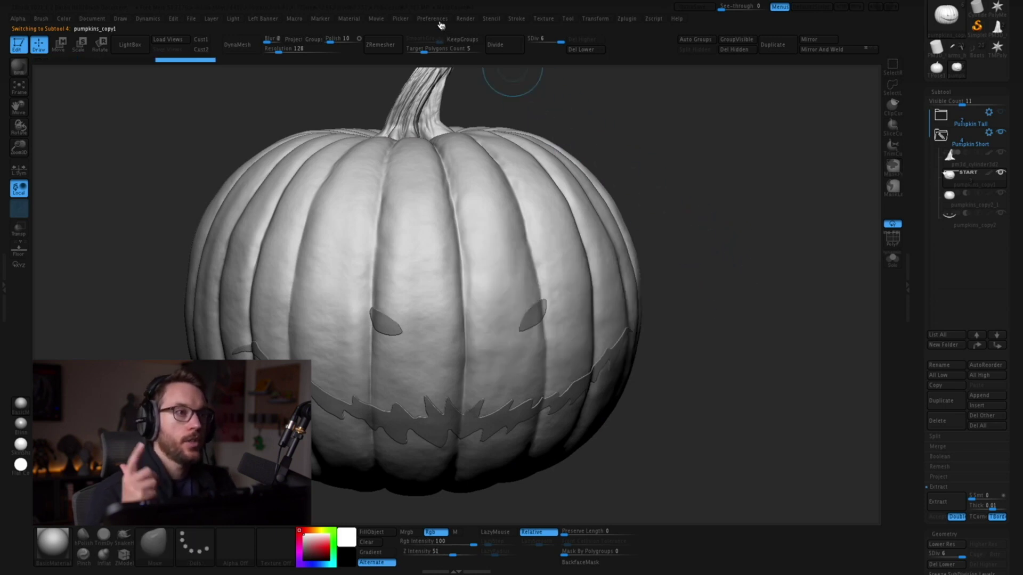
Enable Live Boolean rendering to preview the carved face on the hollow pumpkin
{"action": "left_click", "coordinate": [465, 19]}
{"action": "left_click", "coordinate": [508, 136]}
{"action": "left_click", "coordinate": [501, 152]}
{"action": "left_click_drag", "start_coordinate": [739, 407], "coordinate": [731, 377]}
{"action": "left_click_drag", "start_coordinate": [808, 393], "coordinate": [734, 417], "text": "alt"}
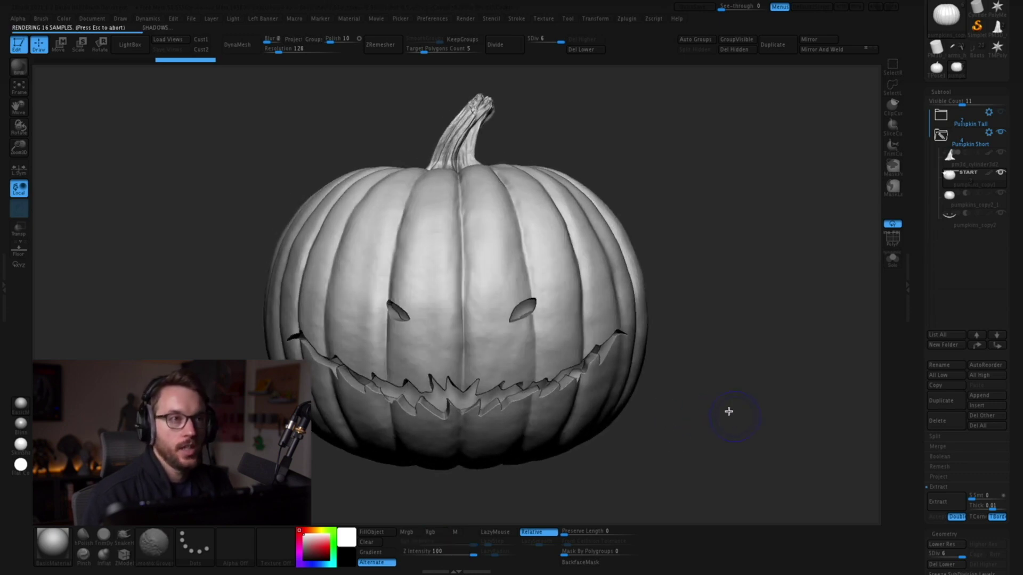
Reshape the points of the mouth's centre teeth on the face subtool with the Move brush
{"action": "key", "text": "b"}
{"action": "key", "text": "m"}
{"action": "key", "text": "v"}
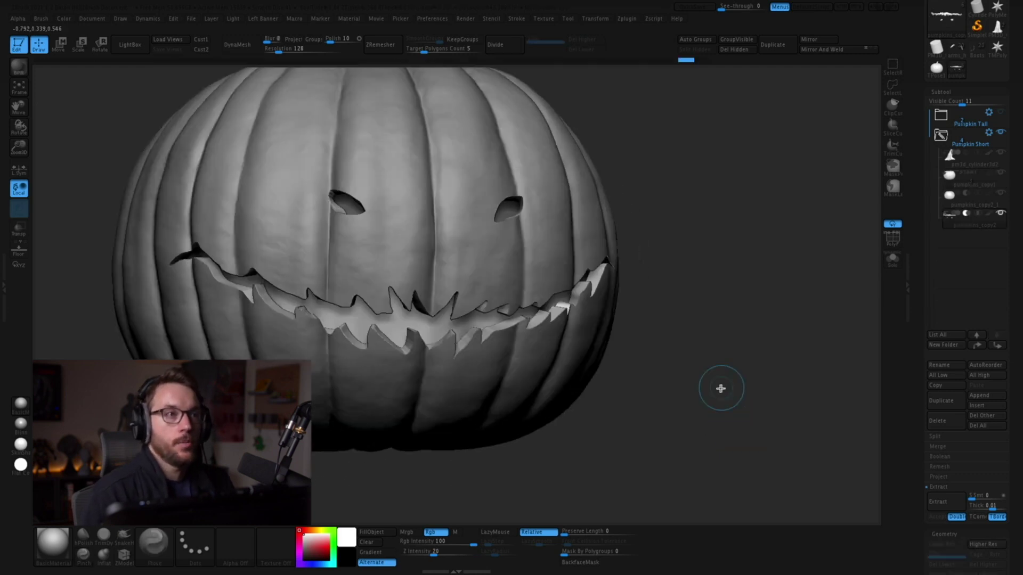
{"action": "mouse_move", "coordinate": [720, 388]}
{"action": "left_mouse_down"}
{"action": "mouse_move", "coordinate": [702, 429]}
{"action": "mouse_move", "coordinate": [719, 408]}
{"action": "mouse_move", "coordinate": [706, 413]}
{"action": "left_mouse_up"}
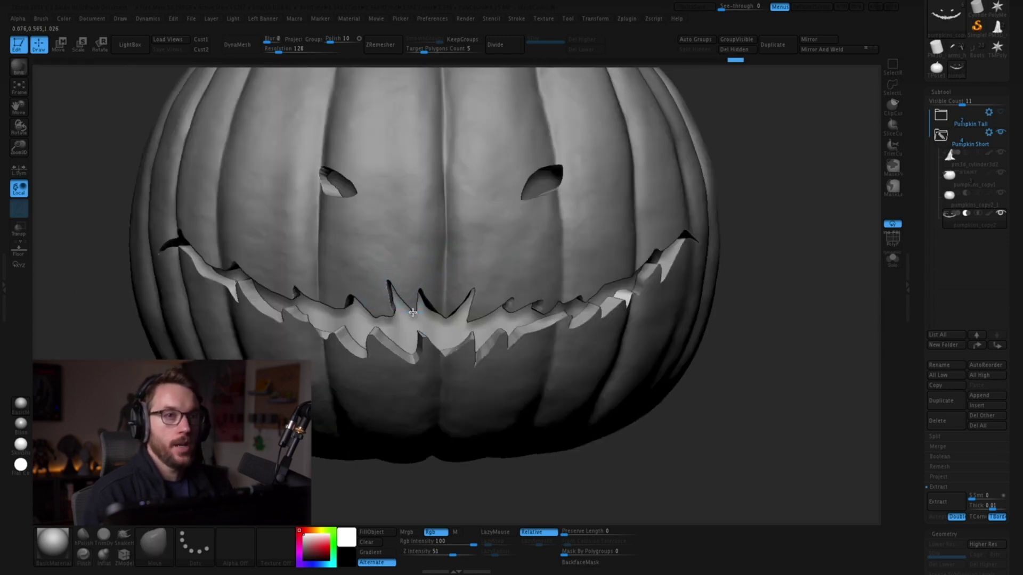
{"action": "right_click_drag", "start_coordinate": [452, 304], "coordinate": [418, 299]}
{"action": "left_click_drag", "start_coordinate": [420, 296], "coordinate": [417, 307]}
{"action": "right_click_drag", "start_coordinate": [418, 303], "coordinate": [461, 290]}
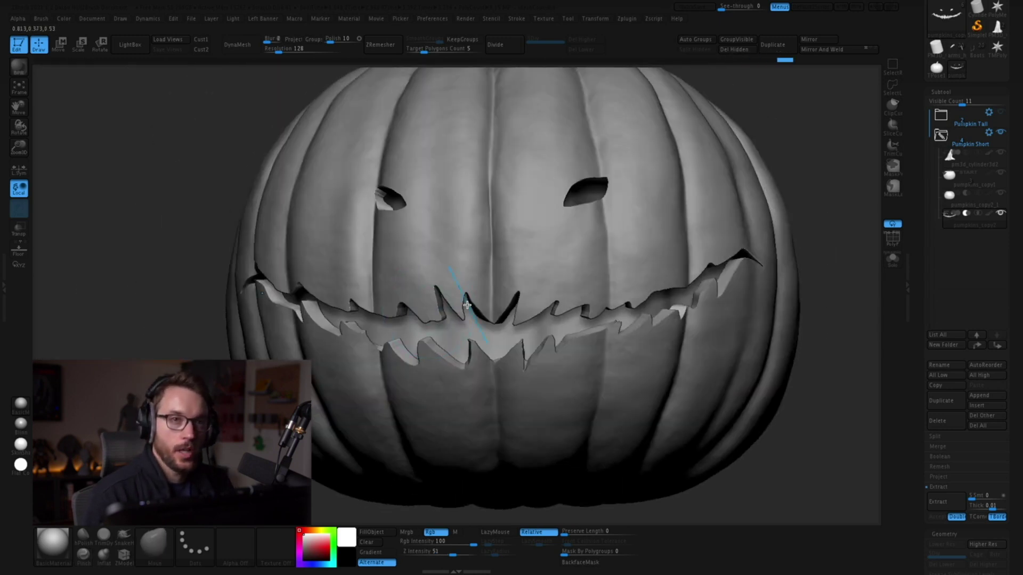
{"action": "right_click_drag", "start_coordinate": [346, 298], "coordinate": [393, 300]}
{"action": "right_click_drag", "start_coordinate": [372, 374], "coordinate": [367, 348]}
{"action": "mouse_move", "coordinate": [373, 403]}
{"action": "right_mouse_down"}
{"action": "mouse_move", "coordinate": [450, 436]}
{"action": "mouse_move", "coordinate": [499, 413]}
{"action": "right_mouse_up"}
Inspect the face pieces on their own, and check the carved mouth and eyes from several angles
{"action": "key", "text": "ctrl+shift+s"}
{"action": "right_click_drag", "start_coordinate": [434, 346], "coordinate": [444, 341]}
{"action": "key", "text": "s"}
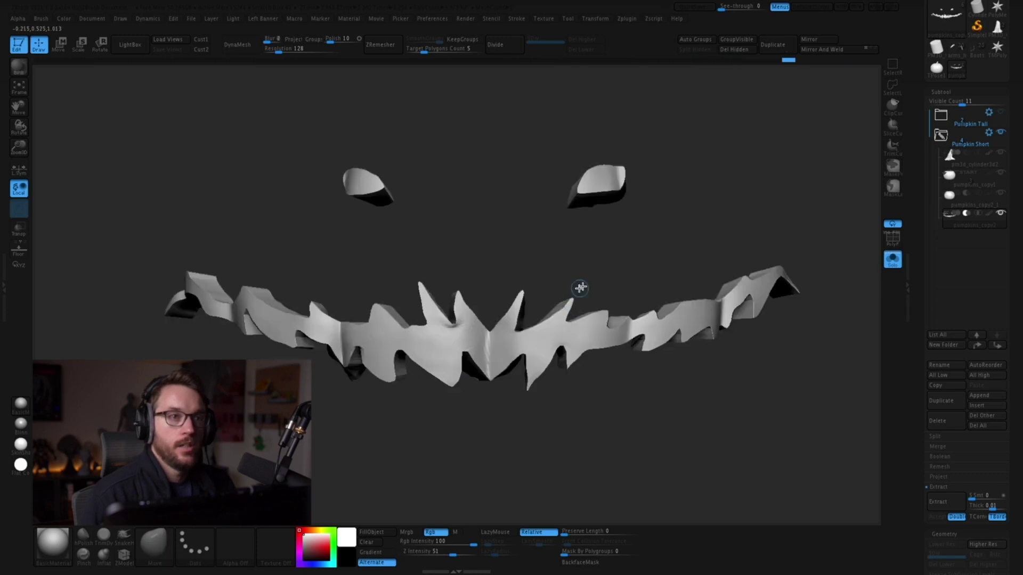
{"action": "key", "text": "ctrl+shift+s"}
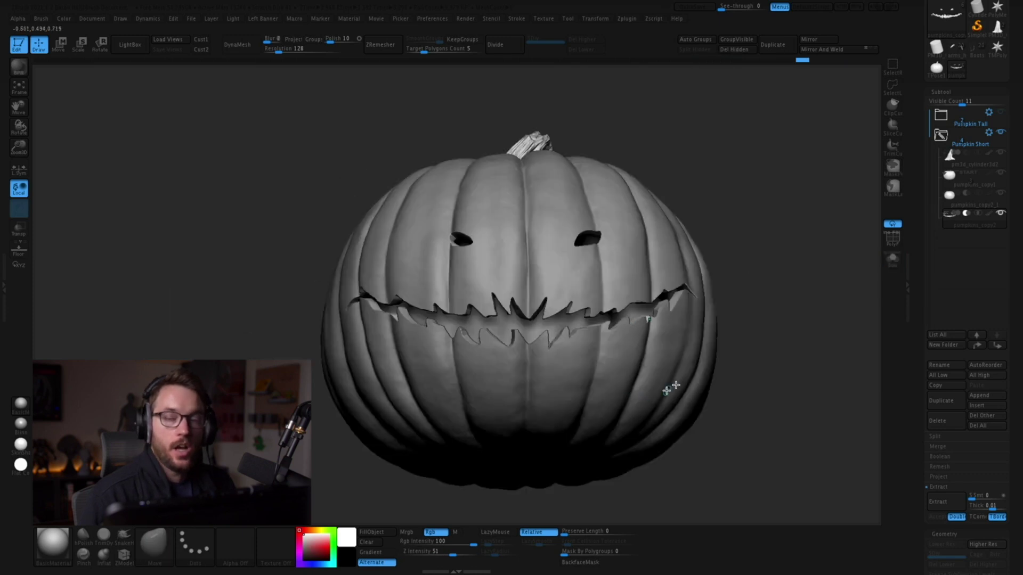
{"action": "right_click_drag", "start_coordinate": [674, 388], "coordinate": [672, 426], "text": "ctrl"}
{"action": "right_click_drag", "start_coordinate": [510, 298], "coordinate": [457, 319]}
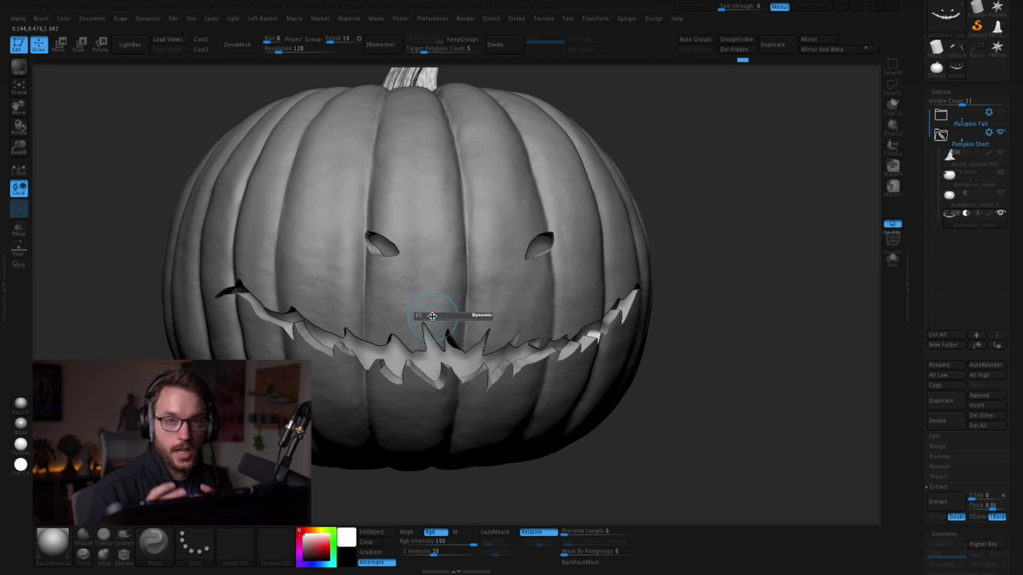
{"action": "right_click_drag", "start_coordinate": [685, 298], "coordinate": [658, 315]}
{"action": "right_click_drag", "start_coordinate": [583, 363], "coordinate": [578, 350]}
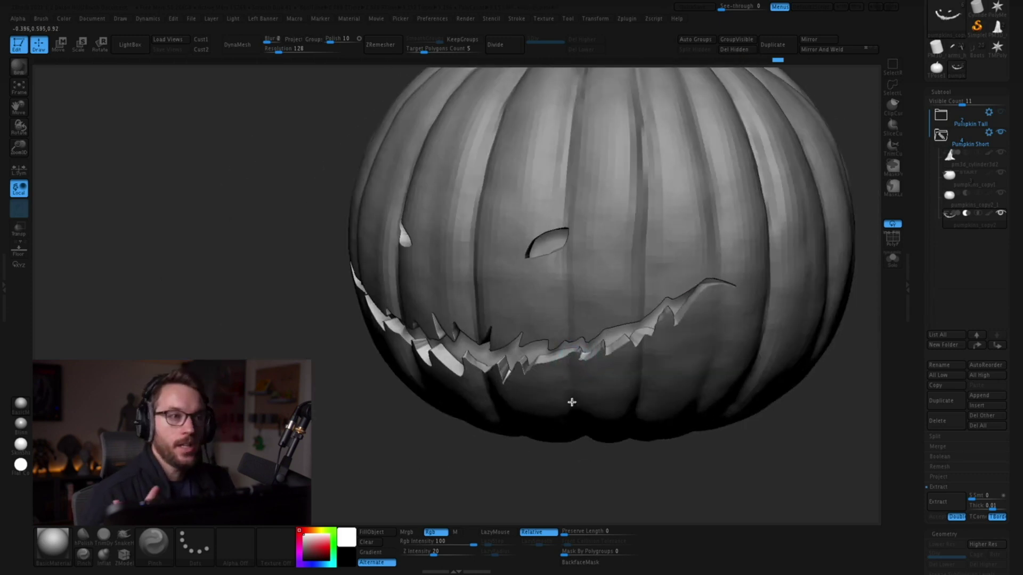
{"action": "right_click_drag", "start_coordinate": [660, 419], "coordinate": [637, 358], "text": "ctrl"}
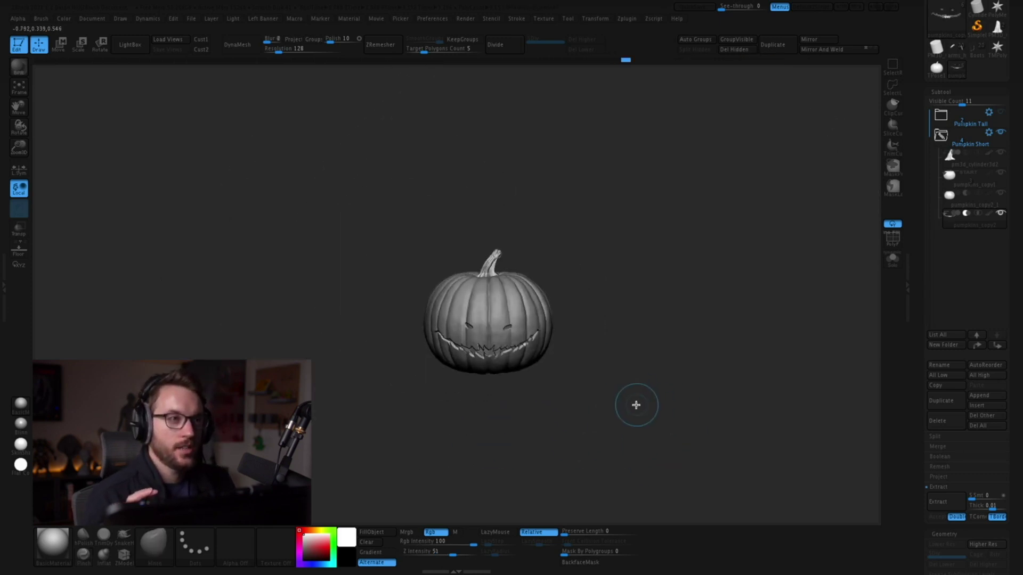
{"action": "key", "text": "f"}
{"action": "key", "text": "s"}
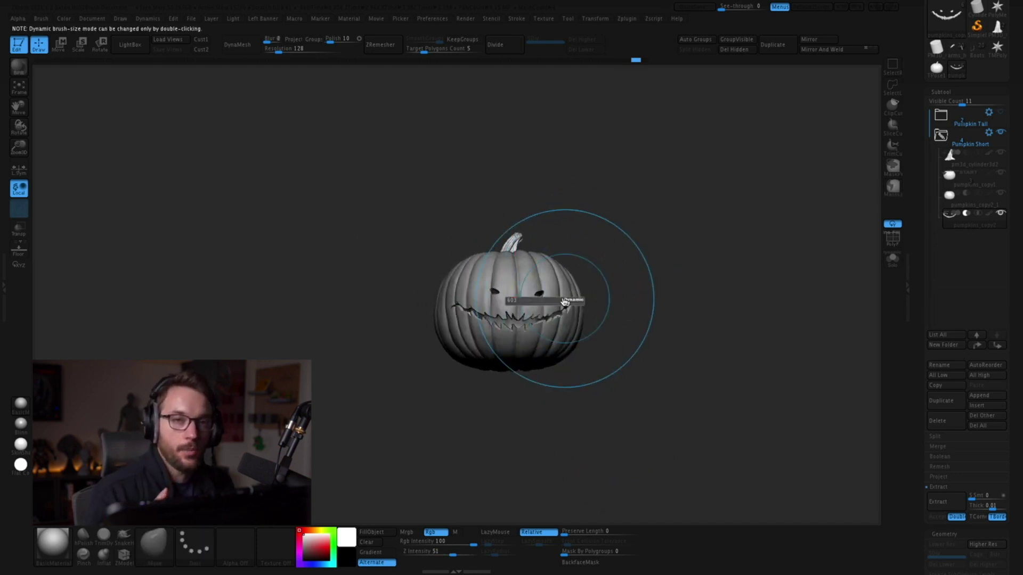
{"action": "key", "text": "b"}
{"action": "left_click", "coordinate": [372, 475]}
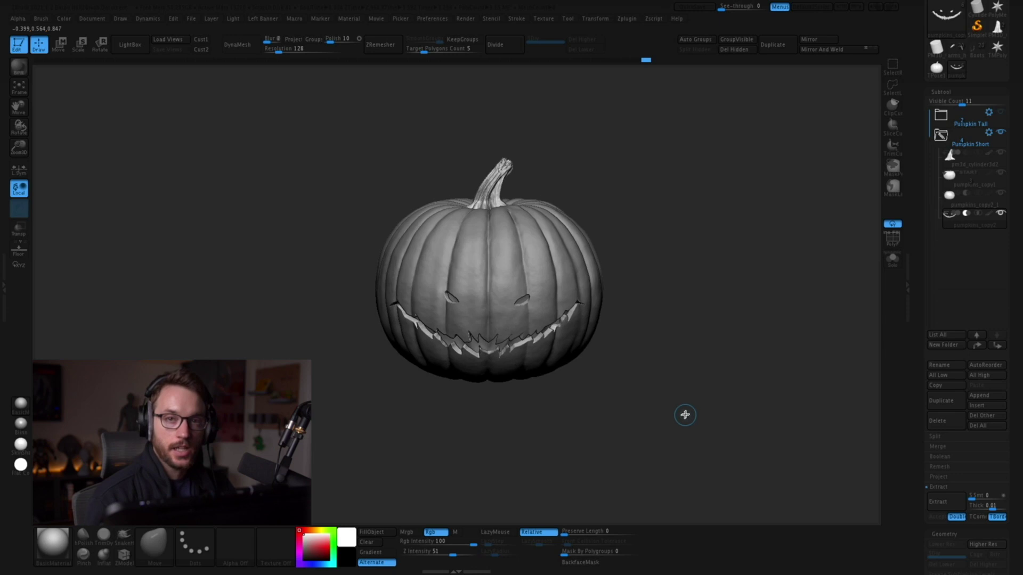
Lower the main pumpkin body to subdivision level 4 and sculpt the first brow folds beside the eyes with ClayBuildup and DamStandard
{"action": "mouse_move", "coordinate": [974, 193]}
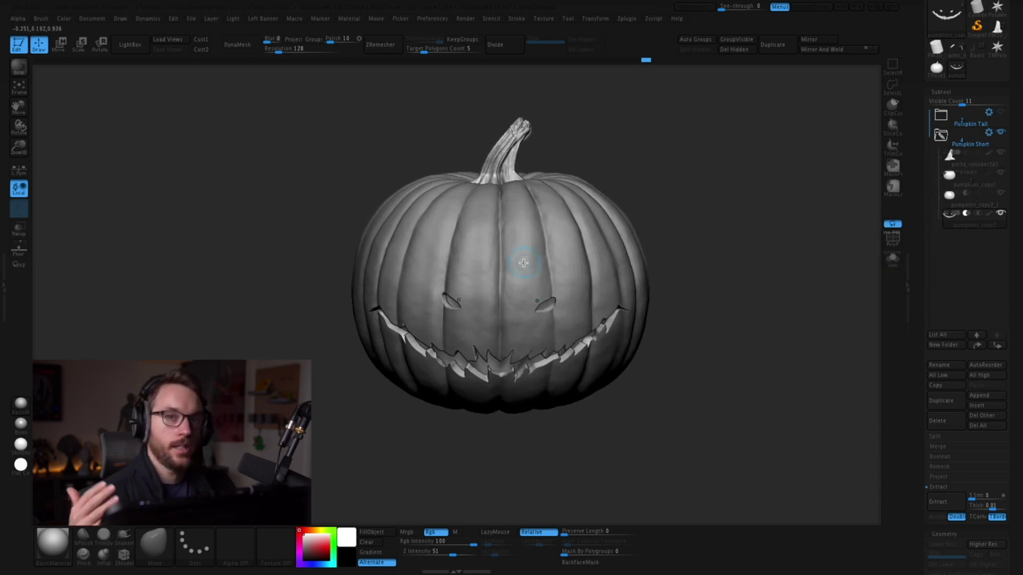
{"action": "left_click", "coordinate": [522, 288], "text": "alt"}
{"action": "key", "text": "b"}
{"action": "key", "text": "c"}
{"action": "key", "text": "b"}
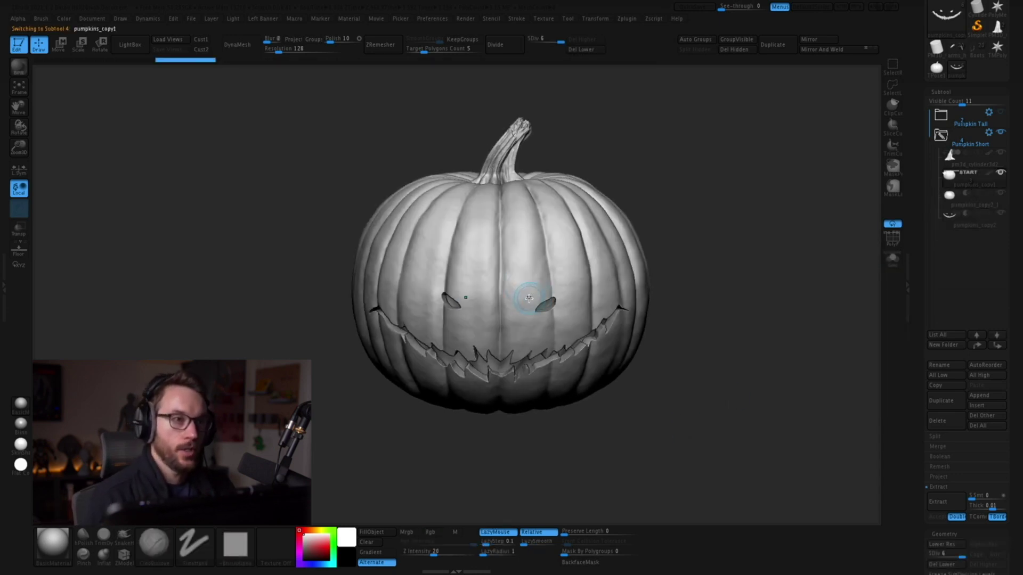
{"action": "key", "text": "shift+d"}
{"action": "key", "text": "shift+d"}
{"action": "key", "text": "b"}
{"action": "key", "text": "d"}
{"action": "key", "text": "s"}
{"action": "key", "text": "s"}
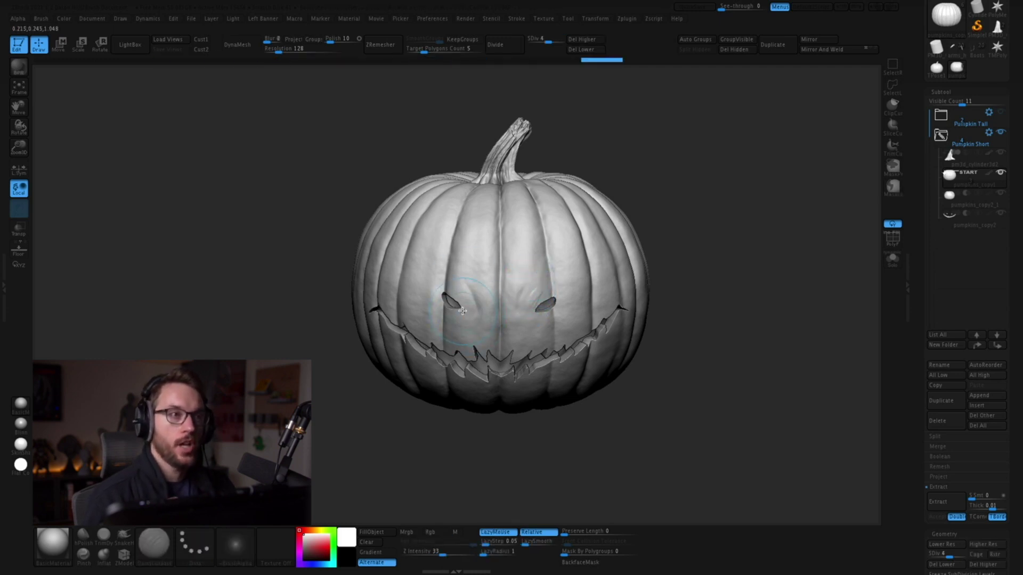
Build up angry brow ridges over the inner eyes and raise bulges around both mouth corners
{"action": "key", "text": "b"}
{"action": "key", "text": "n"}
{"action": "key", "text": "u"}
{"action": "left_click_drag", "start_coordinate": [427, 469], "coordinate": [489, 473]}
{"action": "left_click_drag", "start_coordinate": [451, 284], "coordinate": [459, 306]}
{"action": "mouse_move", "coordinate": [495, 469]}
{"action": "left_mouse_down"}
{"action": "mouse_move", "coordinate": [426, 458]}
{"action": "mouse_move", "coordinate": [506, 469]}
{"action": "mouse_move", "coordinate": [426, 459]}
{"action": "left_mouse_up"}
{"action": "key", "text": "s"}
{"action": "mouse_move", "coordinate": [688, 306]}
{"action": "left_mouse_down"}
{"action": "mouse_move", "coordinate": [653, 292]}
{"action": "mouse_move", "coordinate": [598, 308]}
{"action": "mouse_move", "coordinate": [685, 304]}
{"action": "left_mouse_up"}
{"action": "mouse_move", "coordinate": [320, 341]}
{"action": "left_mouse_down"}
{"action": "mouse_move", "coordinate": [407, 352]}
{"action": "mouse_move", "coordinate": [397, 333]}
{"action": "left_mouse_up"}
{"action": "left_click_drag", "start_coordinate": [416, 463], "coordinate": [499, 460]}
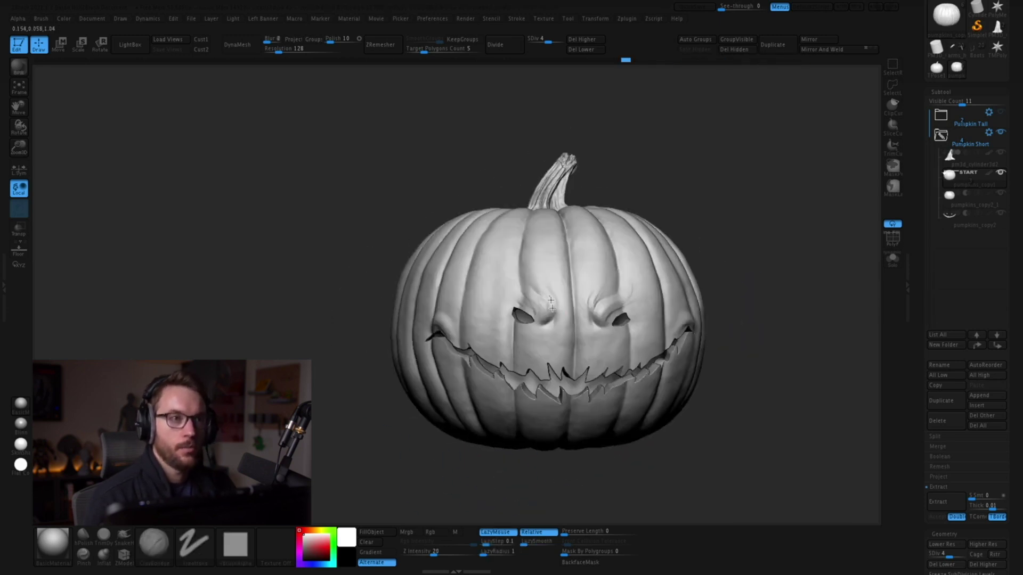
Undo the last stroke and pull the outer brow down over the eye with the Move brush
{"action": "left_click_drag", "start_coordinate": [564, 474], "coordinate": [602, 471]}
{"action": "mouse_move", "coordinate": [719, 362]}
{"action": "left_mouse_down"}
{"action": "mouse_move", "coordinate": [737, 372]}
{"action": "mouse_move", "coordinate": [737, 394]}
{"action": "mouse_move", "coordinate": [737, 367]}
{"action": "left_mouse_up"}
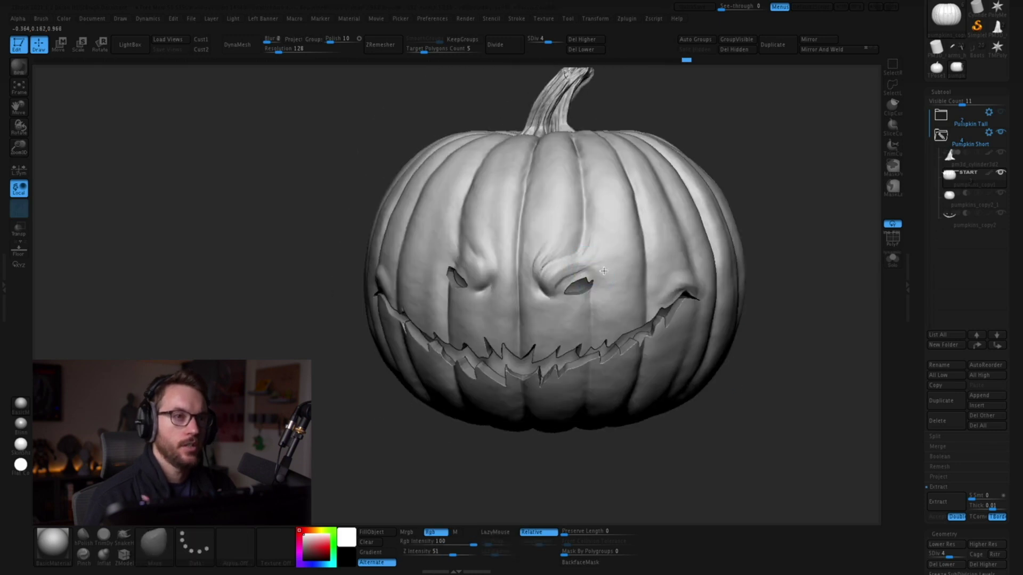
{"action": "key", "text": "ctrl+z"}
{"action": "left_click_drag", "start_coordinate": [604, 271], "coordinate": [599, 281]}
{"action": "mouse_move", "coordinate": [641, 249]}
{"action": "left_mouse_down"}
{"action": "mouse_move", "coordinate": [660, 266]}
{"action": "mouse_move", "coordinate": [592, 277]}
{"action": "mouse_move", "coordinate": [684, 266]}
{"action": "mouse_move", "coordinate": [689, 287]}
{"action": "mouse_move", "coordinate": [613, 256]}
{"action": "mouse_move", "coordinate": [514, 371]}
{"action": "left_mouse_up"}
Sculpt deeper wrinkles into the brows and around the eyes with Standard and DamStandard, smoothing the forms
{"action": "key", "text": "b"}
{"action": "key", "text": "s"}
{"action": "key", "text": "t"}
{"action": "key", "text": "b"}
{"action": "key", "text": "d"}
{"action": "key", "text": "s"}
{"action": "right_click_drag", "start_coordinate": [476, 317], "coordinate": [449, 271]}
{"action": "left_click_drag", "start_coordinate": [450, 271], "coordinate": [434, 283], "text": "shift"}
{"action": "mouse_move", "coordinate": [434, 283]}
{"action": "right_mouse_down"}
{"action": "mouse_move", "coordinate": [514, 359]}
{"action": "mouse_move", "coordinate": [419, 301]}
{"action": "mouse_move", "coordinate": [477, 367]}
{"action": "mouse_move", "coordinate": [421, 346]}
{"action": "right_mouse_up"}
Adjust the pumpkin's surface along the mouth's edge with the Move brush
{"action": "key", "text": "b"}
{"action": "key", "text": "m"}
{"action": "key", "text": "v"}
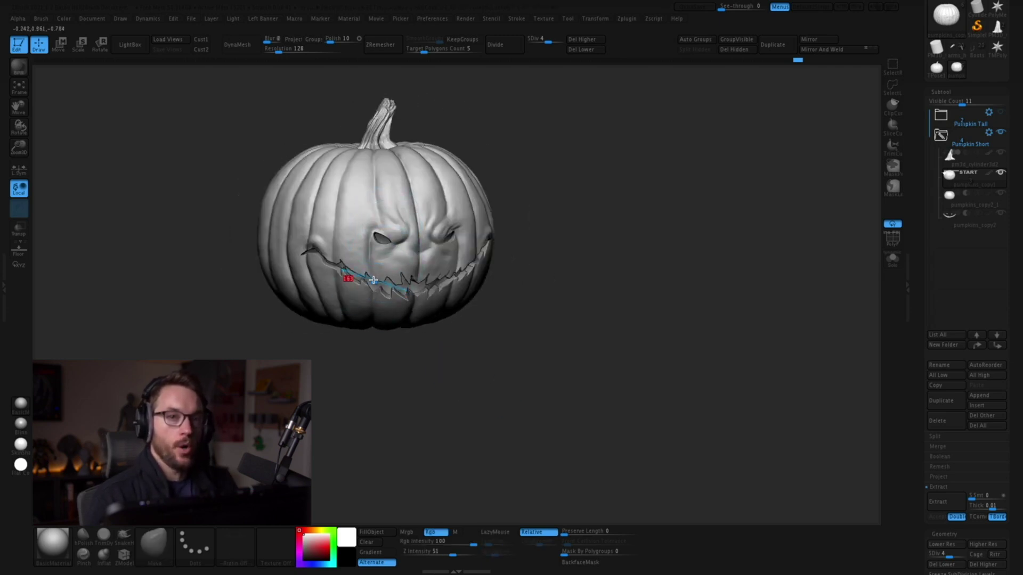
{"action": "mouse_move", "coordinate": [511, 341]}
{"action": "right_mouse_down"}
{"action": "mouse_move", "coordinate": [525, 373]}
{"action": "mouse_move", "coordinate": [489, 416]}
{"action": "mouse_move", "coordinate": [543, 413]}
{"action": "right_mouse_up"}
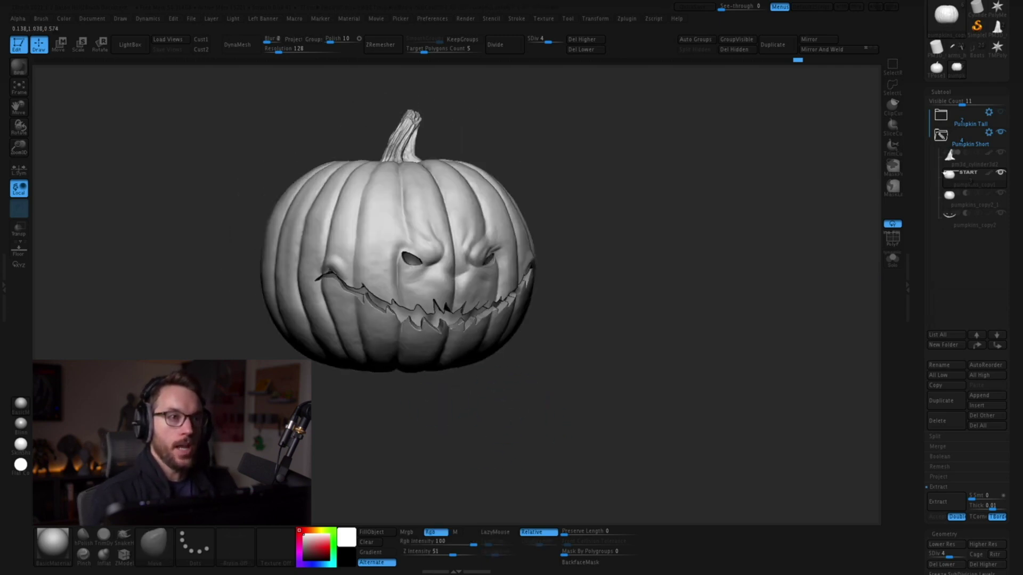
Lower the pumpkin to subdivision level 5 and make a Boolean mesh of the carved pumpkin and stem
{"action": "left_click_drag", "start_coordinate": [708, 379], "coordinate": [766, 443], "text": "alt"}
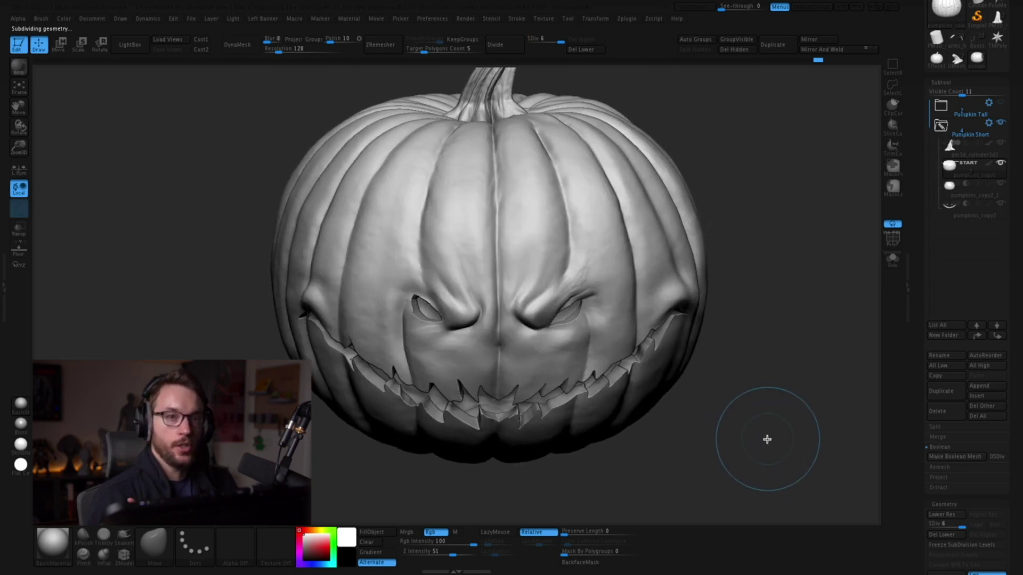
{"action": "key", "text": "shift+d"}
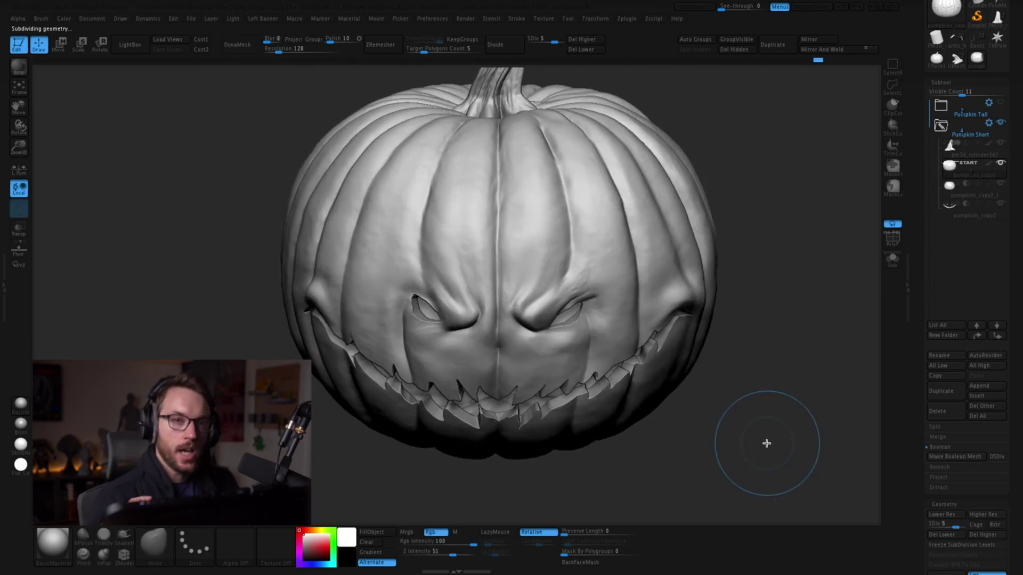
{"action": "left_click_drag", "start_coordinate": [769, 449], "coordinate": [765, 417]}
{"action": "left_click_drag", "start_coordinate": [1013, 433], "coordinate": [1008, 377]}
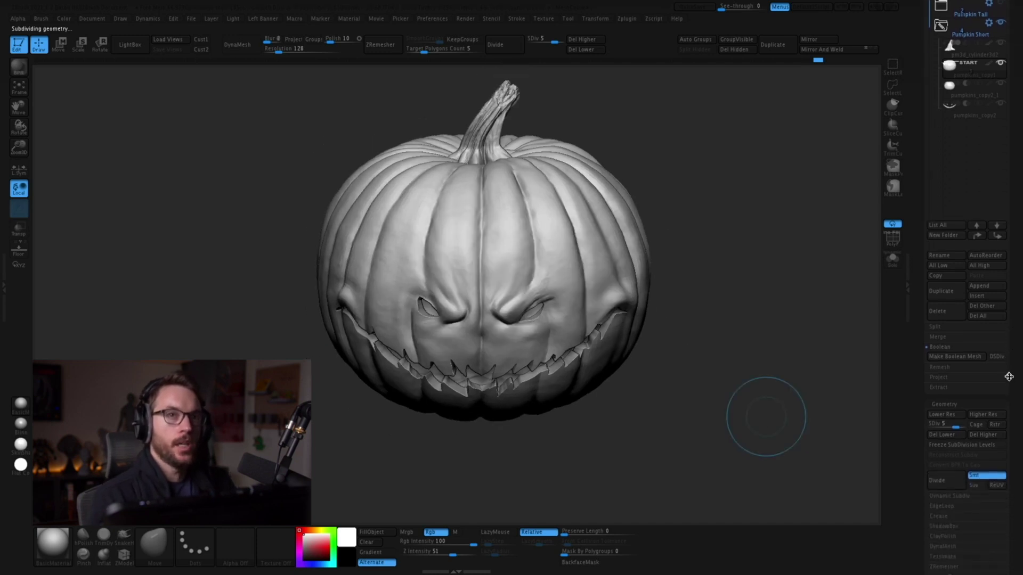
{"action": "left_click", "coordinate": [967, 362]}
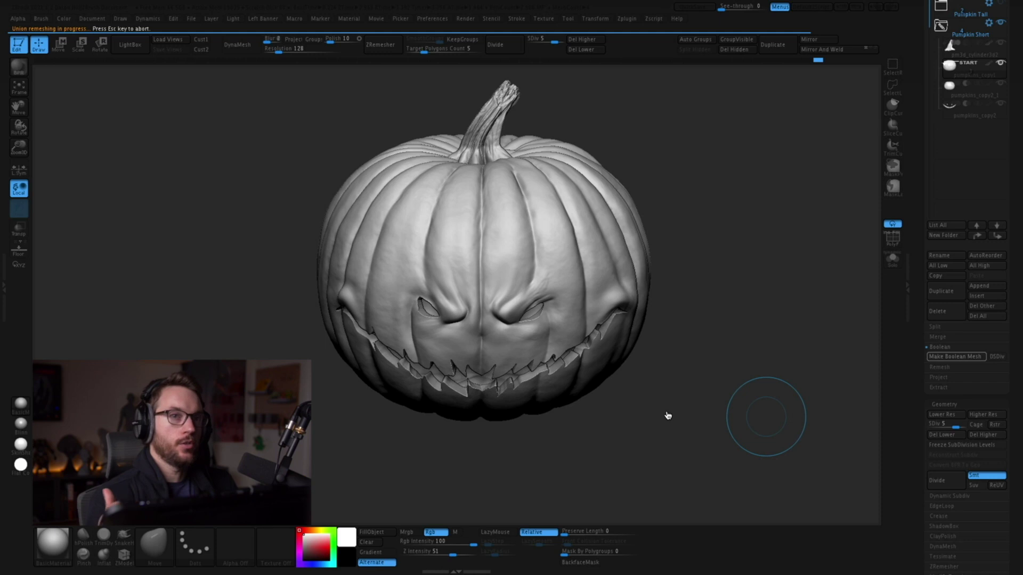
Switch to the UMesh_pm3d_cylinder3d3 Boolean result and select its pumpkin body subtool
{"action": "left_click_drag", "start_coordinate": [1011, 170], "coordinate": [991, 304]}
{"action": "mouse_move", "coordinate": [978, 180]}
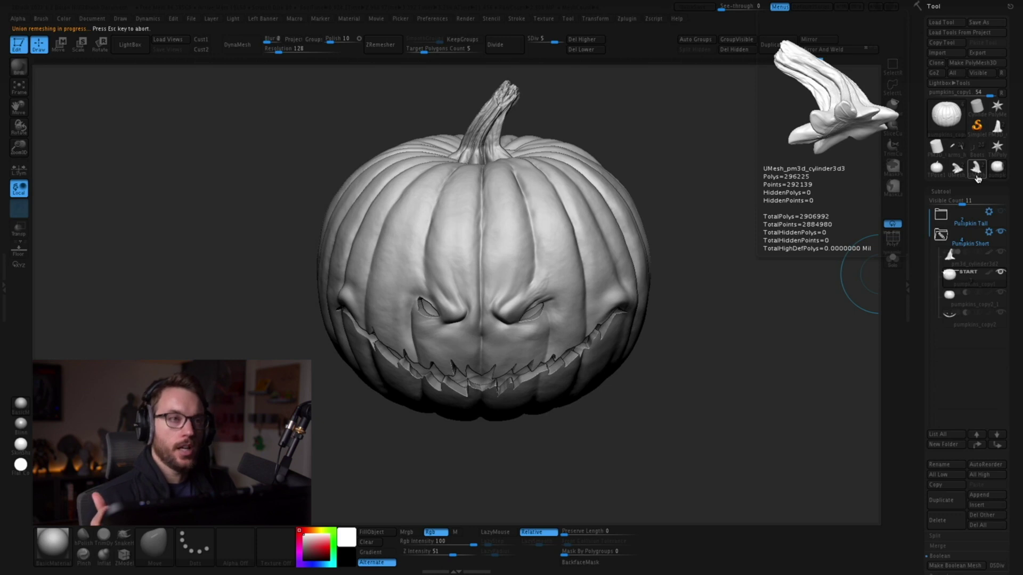
{"action": "left_click", "coordinate": [977, 178]}
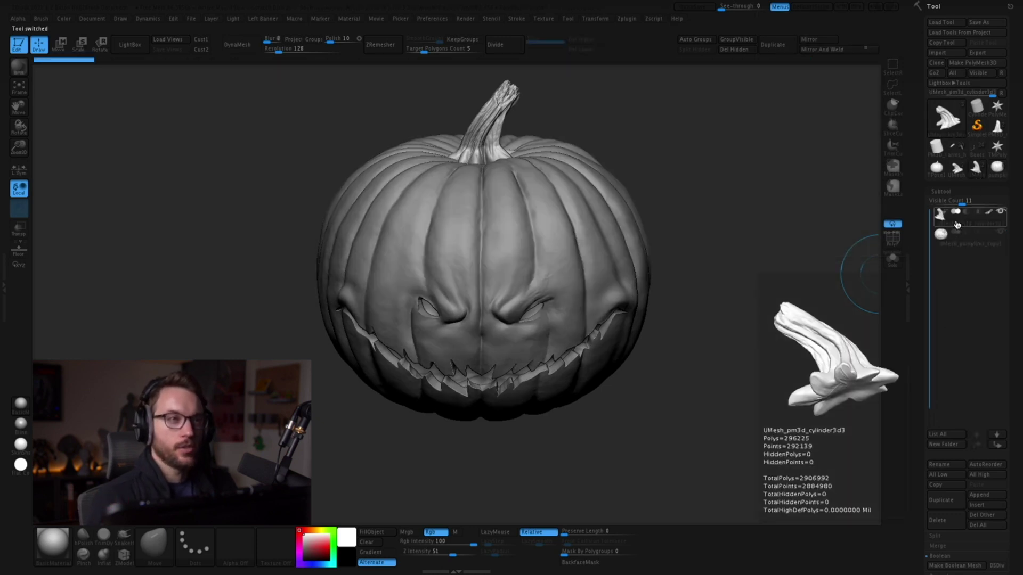
{"action": "left_click", "coordinate": [952, 241]}
{"action": "left_click_drag", "start_coordinate": [833, 328], "coordinate": [696, 426], "text": "alt"}
Try the Polish deformation on the carved pumpkin body and undo it
{"action": "left_click_drag", "start_coordinate": [1001, 405], "coordinate": [992, 224]}
{"action": "left_click", "coordinate": [945, 394]}
{"action": "left_click_drag", "start_coordinate": [931, 416], "coordinate": [933, 418]}
{"action": "key", "text": "Return"}
{"action": "key", "text": "ctrl+z"}
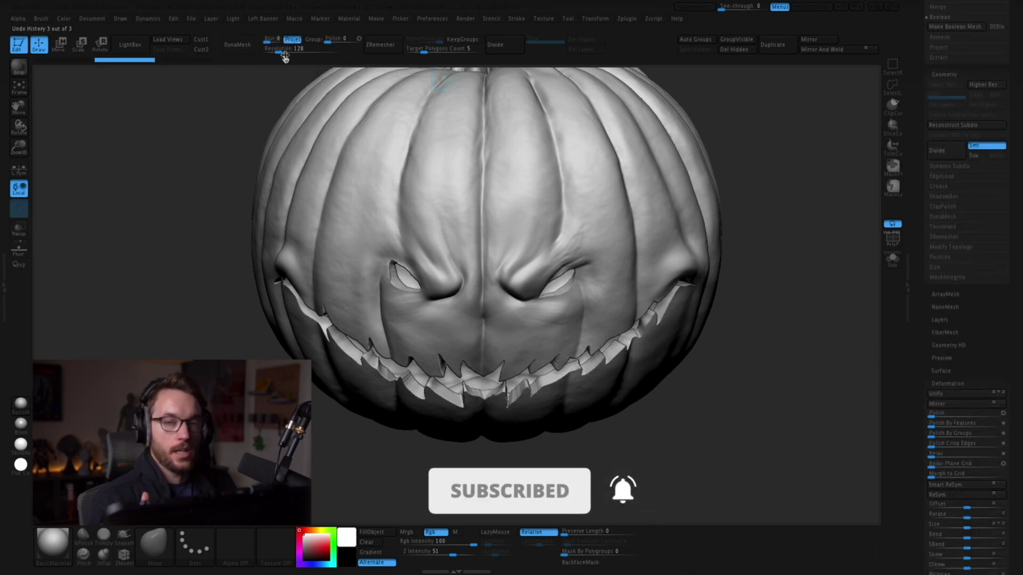
DynaMesh the carved pumpkin body at resolution 2048 with Project enabled and Polish at 0
{"action": "left_click", "coordinate": [312, 51]}
{"action": "type", "text": "2048"}
{"action": "key", "text": "Return"}
{"action": "left_click", "coordinate": [245, 48]}
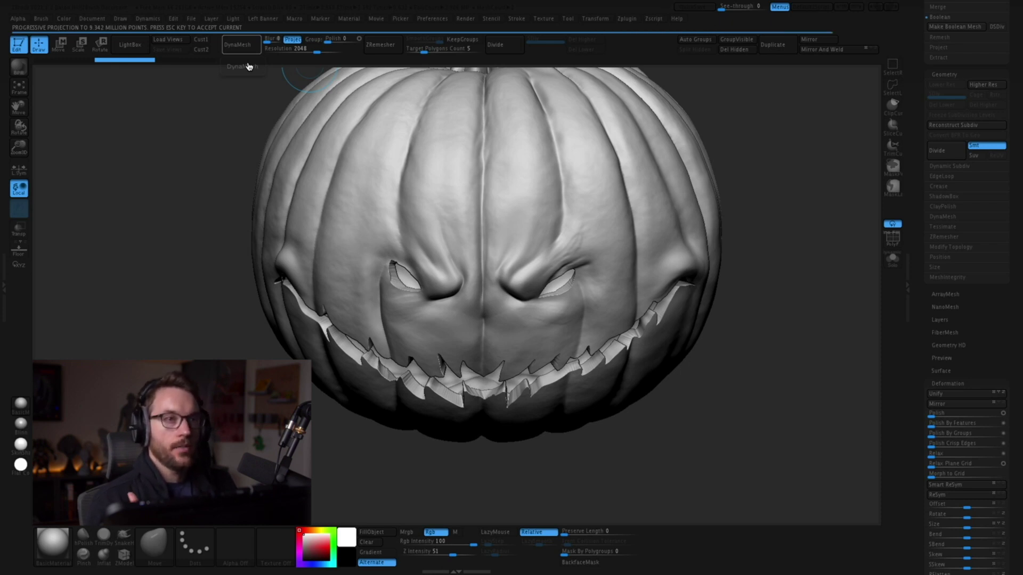
Undo the smoothing on a lower central tooth, isolate its cut edge with an inverted mask, and soften it with TrimDynamic
{"action": "left_click_drag", "start_coordinate": [519, 348], "coordinate": [476, 345], "text": "shift"}
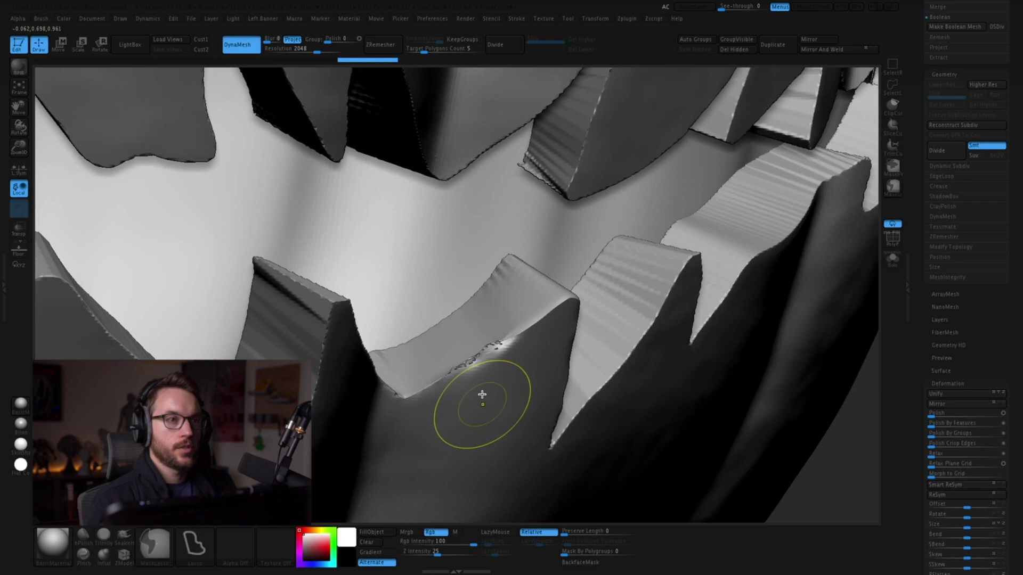
{"action": "key", "text": "ctrl+z"}
{"action": "left_click_drag", "start_coordinate": [400, 372], "coordinate": [578, 320], "text": "ctrl"}
{"action": "key", "text": "ctrl+i"}
{"action": "left_click_drag", "start_coordinate": [406, 406], "coordinate": [584, 279], "text": "ctrl+shift"}
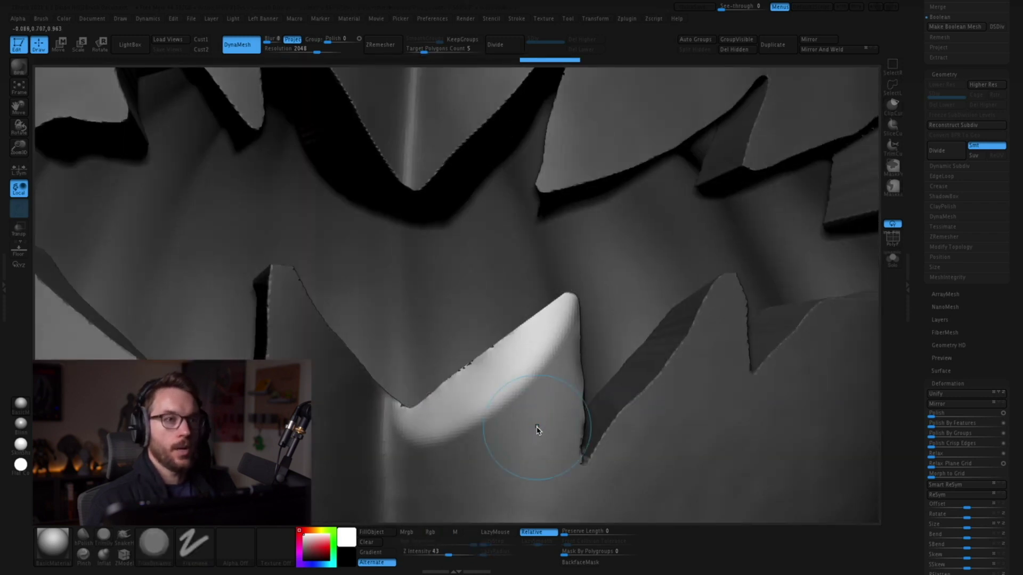
Clear the mask and apply a light Polish deformation to the whole carved pumpkin
{"action": "right_click_drag", "start_coordinate": [625, 285], "coordinate": [681, 229], "text": "ctrl"}
{"action": "left_click_drag", "start_coordinate": [817, 257], "coordinate": [836, 288], "text": "ctrl"}
{"action": "right_click_drag", "start_coordinate": [836, 288], "coordinate": [831, 267], "text": "ctrl"}
{"action": "left_click", "coordinate": [931, 415]}
{"action": "mouse_move", "coordinate": [779, 386]}
{"action": "left_mouse_down"}
{"action": "mouse_move", "coordinate": [784, 414]}
{"action": "mouse_move", "coordinate": [723, 426]}
{"action": "left_mouse_up"}
{"action": "right_click_drag", "start_coordinate": [723, 426], "coordinate": [746, 394], "text": "ctrl"}
Touch up the carved mouth and eye edges with small Move and Smooth strokes
{"action": "left_click_drag", "start_coordinate": [372, 201], "coordinate": [367, 213]}
{"action": "right_click_drag", "start_coordinate": [372, 205], "coordinate": [383, 250], "text": "ctrl"}
{"action": "left_click_drag", "start_coordinate": [376, 205], "coordinate": [388, 232]}
{"action": "right_click_drag", "start_coordinate": [388, 233], "coordinate": [421, 213]}
{"action": "left_click_drag", "start_coordinate": [715, 246], "coordinate": [735, 245]}
{"action": "mouse_move", "coordinate": [735, 246]}
{"action": "right_mouse_down"}
{"action": "mouse_move", "coordinate": [719, 224]}
{"action": "mouse_move", "coordinate": [746, 203]}
{"action": "right_mouse_up"}
{"action": "left_click_drag", "start_coordinate": [757, 191], "coordinate": [767, 181], "text": "shift"}
{"action": "mouse_move", "coordinate": [767, 181]}
{"action": "right_mouse_down"}
{"action": "mouse_move", "coordinate": [694, 288]}
{"action": "mouse_move", "coordinate": [639, 264]}
{"action": "right_mouse_up"}
{"action": "left_click_drag", "start_coordinate": [639, 264], "coordinate": [621, 273]}
{"action": "mouse_move", "coordinate": [621, 272]}
{"action": "right_mouse_down", "text": "ctrl"}
{"action": "mouse_move", "coordinate": [591, 235]}
{"action": "mouse_move", "coordinate": [618, 272]}
{"action": "mouse_move", "coordinate": [537, 296]}
{"action": "right_mouse_up", "text": "ctrl"}
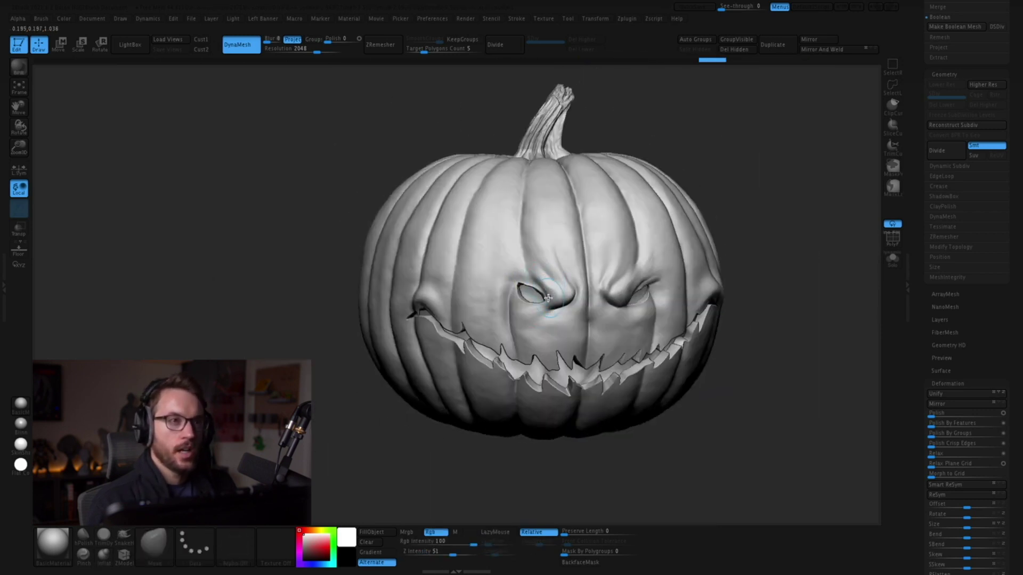
Examine the carved eyes, brows and mouth corners from several angles
{"action": "right_click_drag", "start_coordinate": [558, 297], "coordinate": [592, 314]}
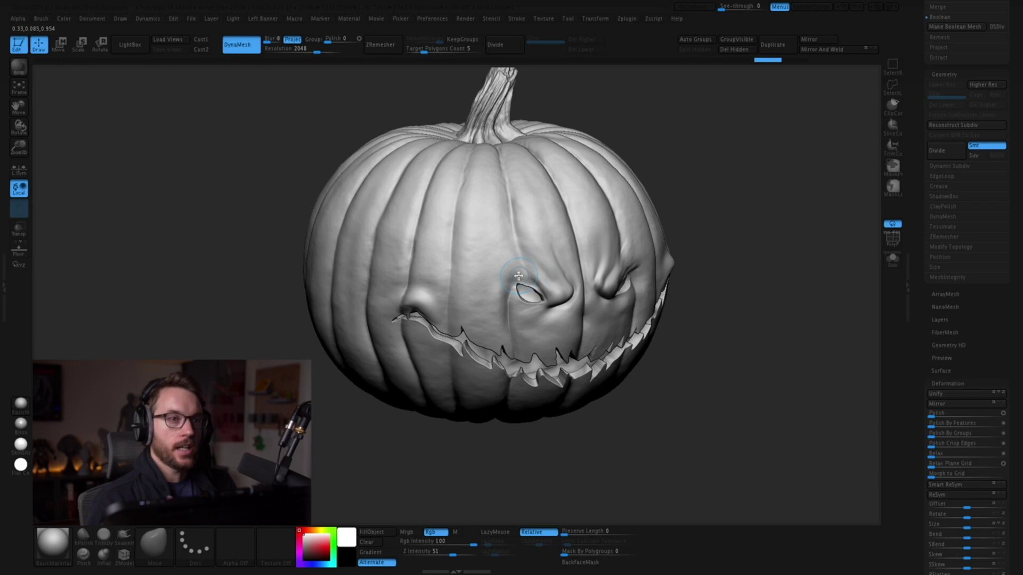
{"action": "mouse_move", "coordinate": [656, 353]}
{"action": "right_mouse_down"}
{"action": "mouse_move", "coordinate": [592, 349]}
{"action": "mouse_move", "coordinate": [682, 417]}
{"action": "mouse_move", "coordinate": [640, 441]}
{"action": "mouse_move", "coordinate": [648, 429]}
{"action": "right_mouse_up"}
{"action": "left_click_drag", "start_coordinate": [647, 429], "coordinate": [683, 430]}
{"action": "scroll", "coordinate": [663, 427], "scroll_direction": "down", "scroll_amount": 2}
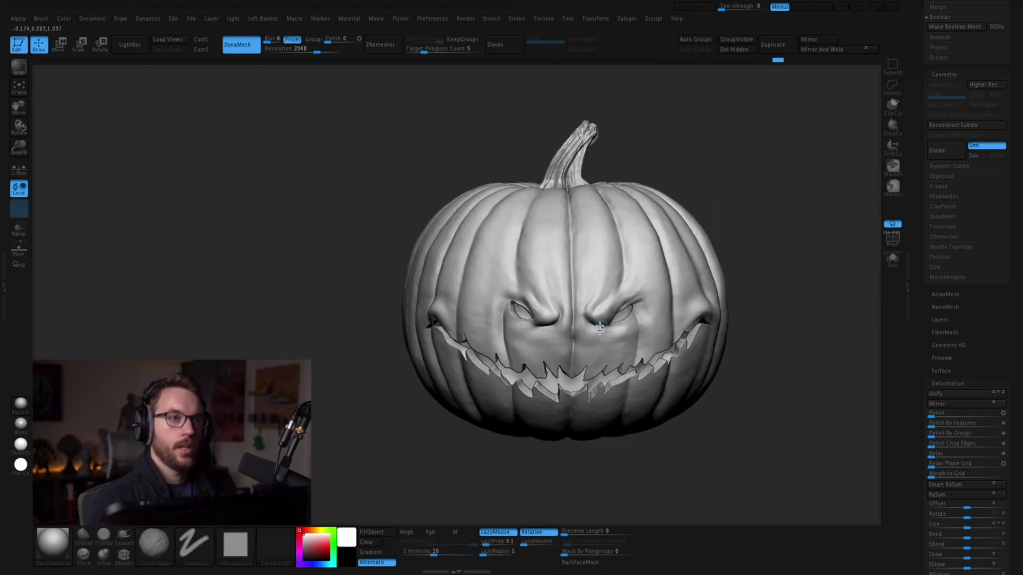
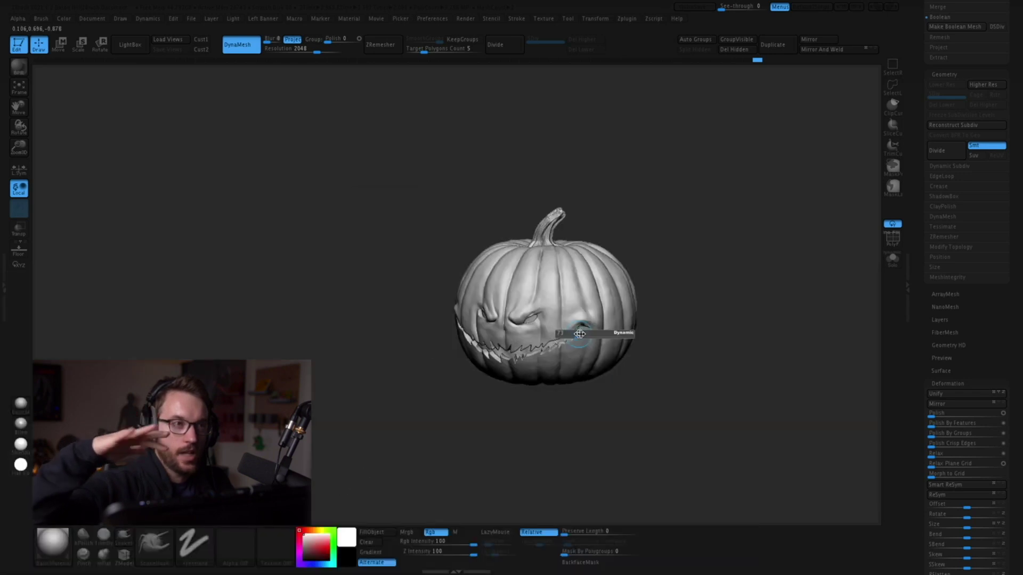
{"action": "right_click_drag", "start_coordinate": [453, 346], "coordinate": [384, 340]}
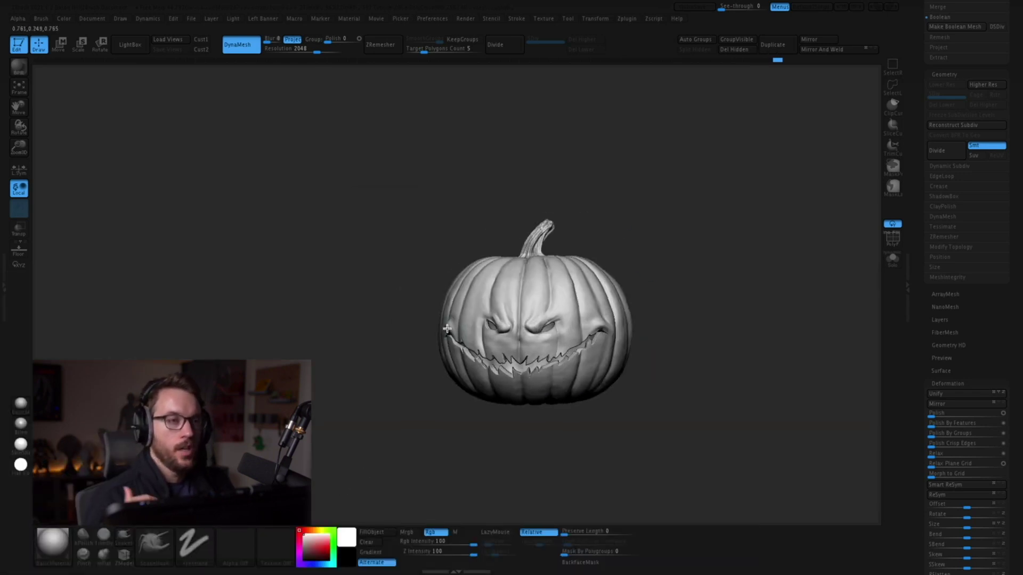
{"action": "right_click_drag", "start_coordinate": [458, 337], "coordinate": [645, 377]}
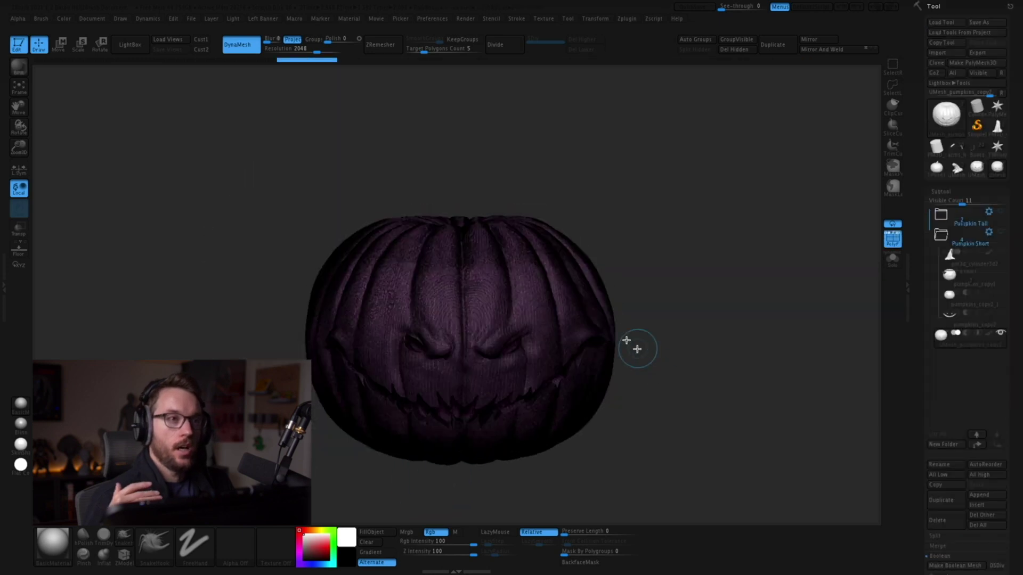
Slice a circular lid region around the pumpkin's top from above using the Slice Curve brush with a Circle stroke
{"action": "key", "text": "ctrl+shift"}
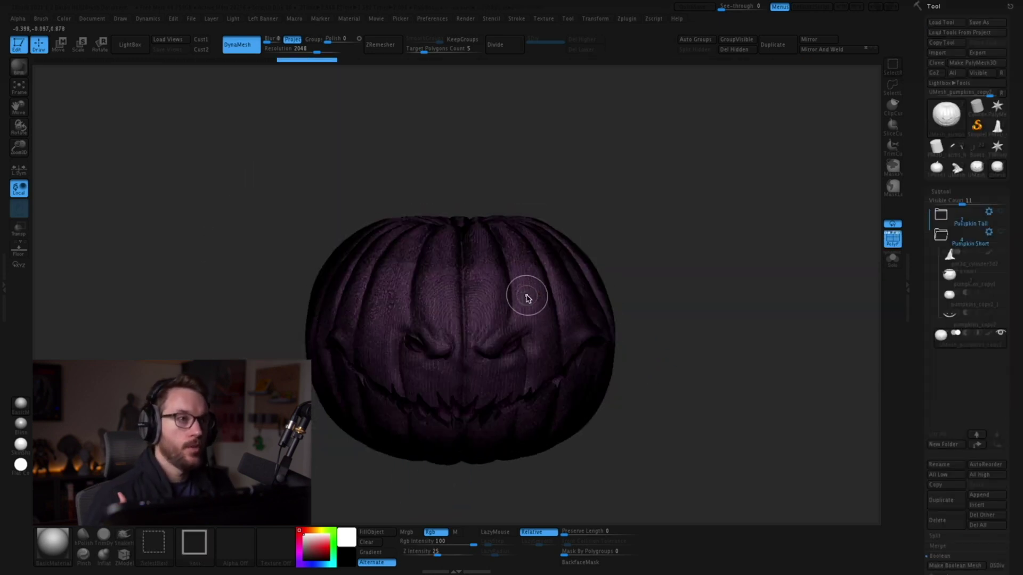
{"action": "mouse_move", "coordinate": [634, 224]}
{"action": "left_mouse_down"}
{"action": "mouse_move", "coordinate": [642, 428]}
{"action": "mouse_move", "coordinate": [644, 414]}
{"action": "left_mouse_up"}
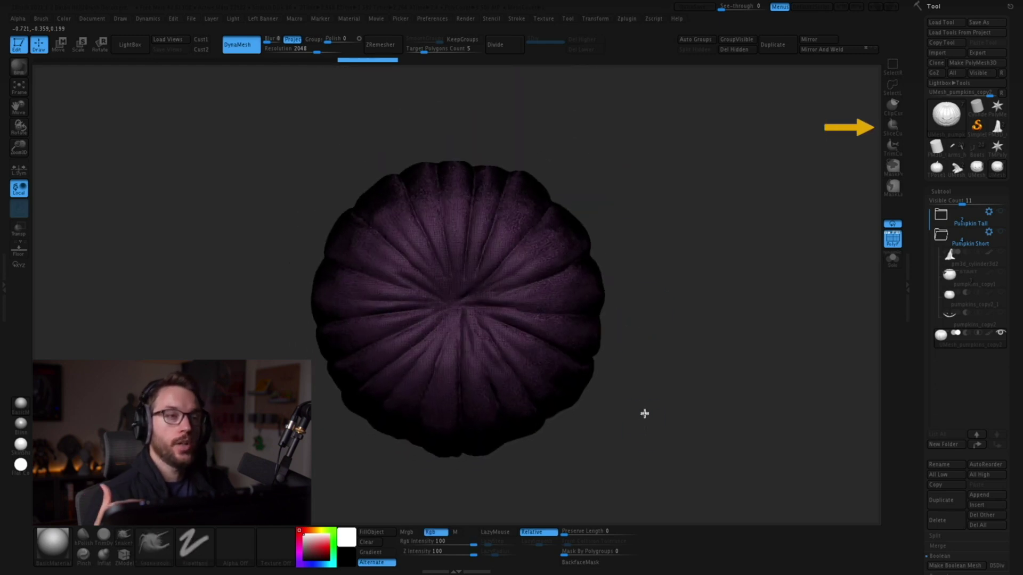
{"action": "key", "text": "ctrl+shift"}
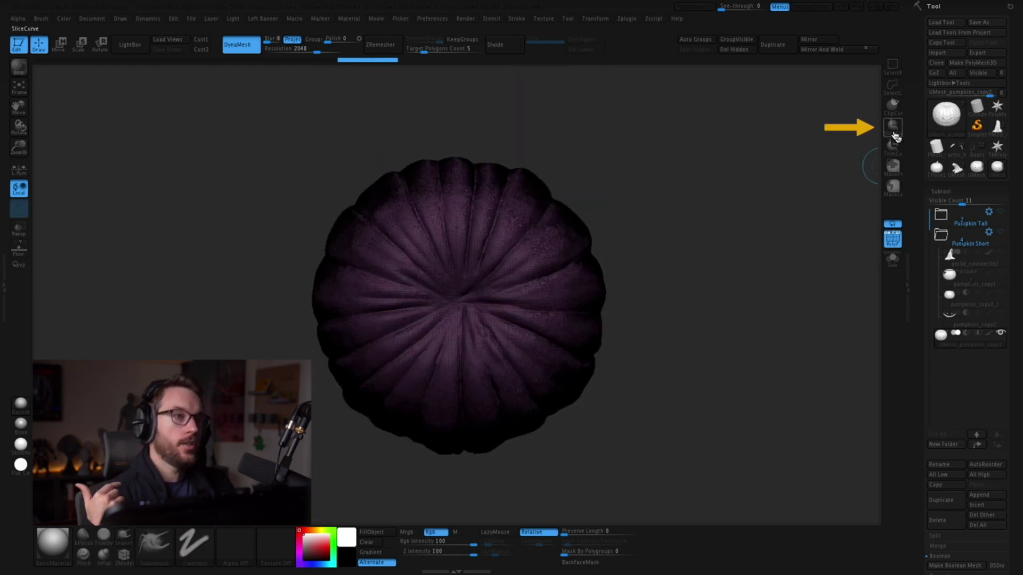
{"action": "key", "text": "ctrl+shift"}
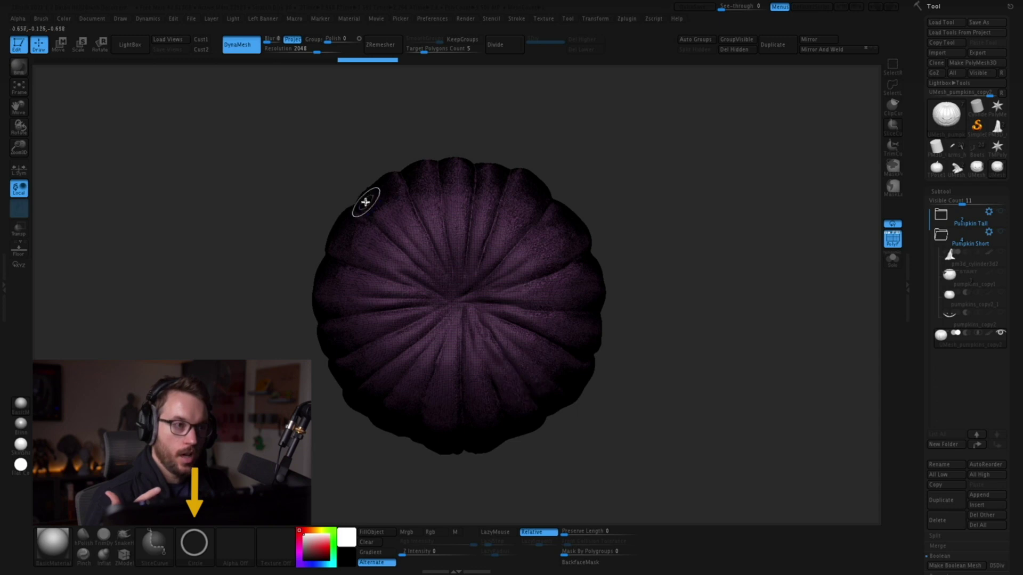
{"action": "left_click_drag", "start_coordinate": [360, 199], "coordinate": [553, 393], "text": "ctrl+shift"}
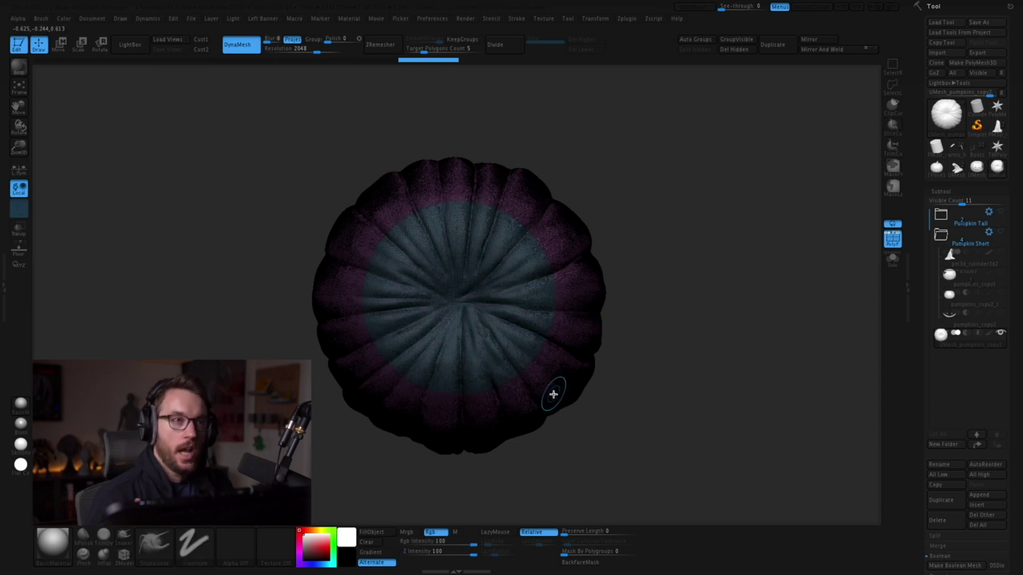
Isolate the sliced lid and the remaining body in turn and give each its own polygroup with Group Visible
{"action": "mouse_move", "coordinate": [677, 393]}
{"action": "left_mouse_down"}
{"action": "mouse_move", "coordinate": [687, 415]}
{"action": "mouse_move", "coordinate": [713, 368]}
{"action": "mouse_move", "coordinate": [723, 428]}
{"action": "mouse_move", "coordinate": [733, 363]}
{"action": "mouse_move", "coordinate": [367, 479]}
{"action": "left_mouse_up"}
{"action": "left_click_drag", "start_coordinate": [712, 399], "coordinate": [720, 320], "text": "ctrl+alt+shift"}
{"action": "left_click", "coordinate": [736, 40]}
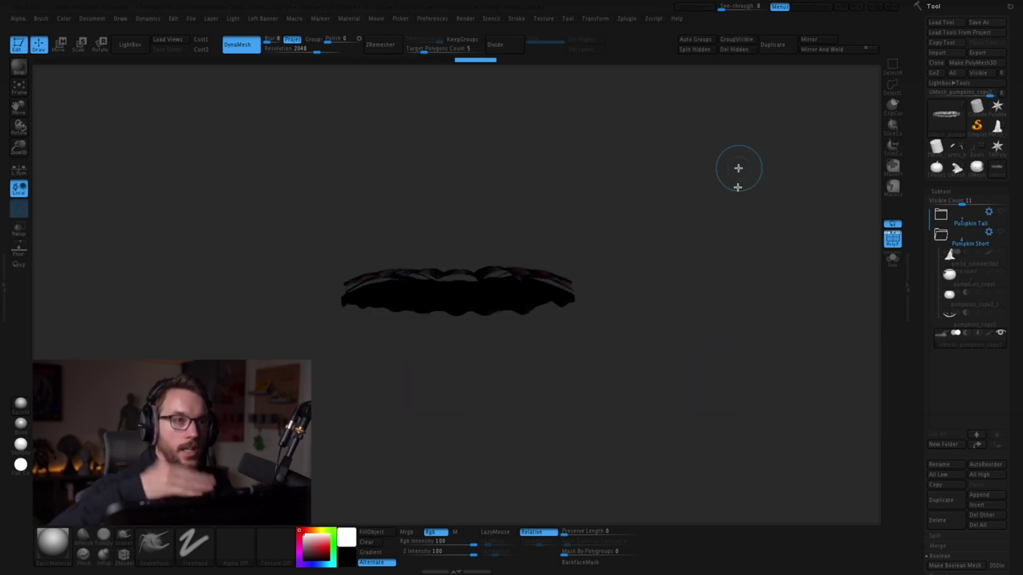
{"action": "left_click_drag", "start_coordinate": [713, 407], "coordinate": [712, 440], "text": "ctrl+shift"}
{"action": "left_click", "coordinate": [739, 39]}
{"action": "left_click_drag", "start_coordinate": [736, 79], "coordinate": [847, 413]}
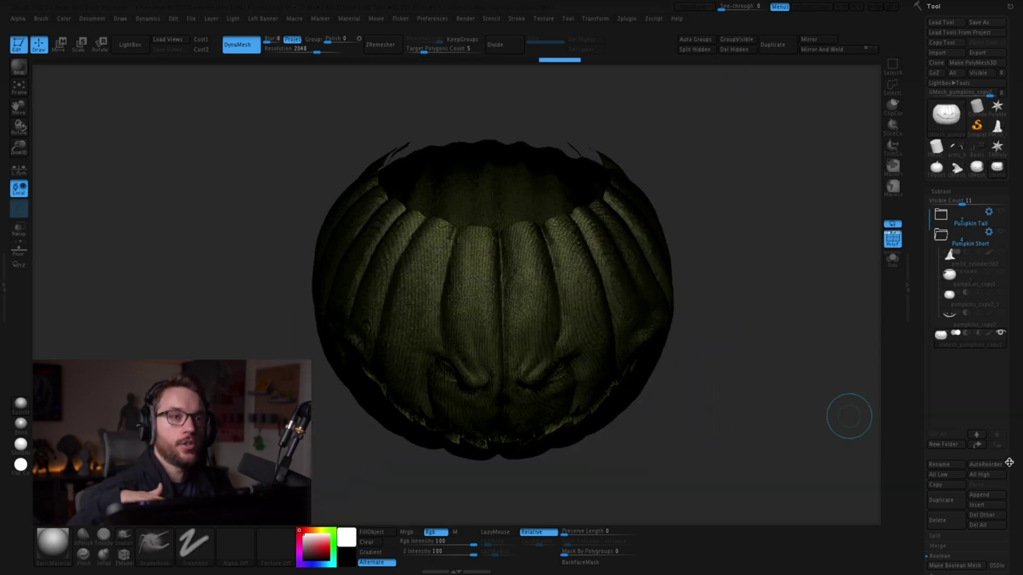
Split the lid and body into separate subtools by polygroup and show the lid alone
{"action": "left_click", "coordinate": [934, 536]}
{"action": "key", "text": "alt+s"}
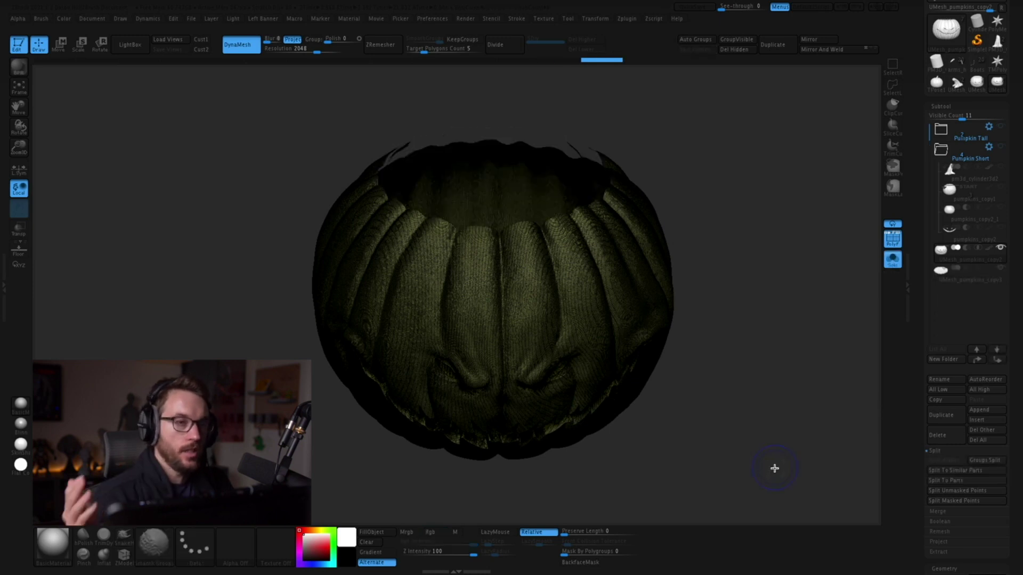
{"action": "left_click_drag", "start_coordinate": [790, 394], "coordinate": [783, 450]}
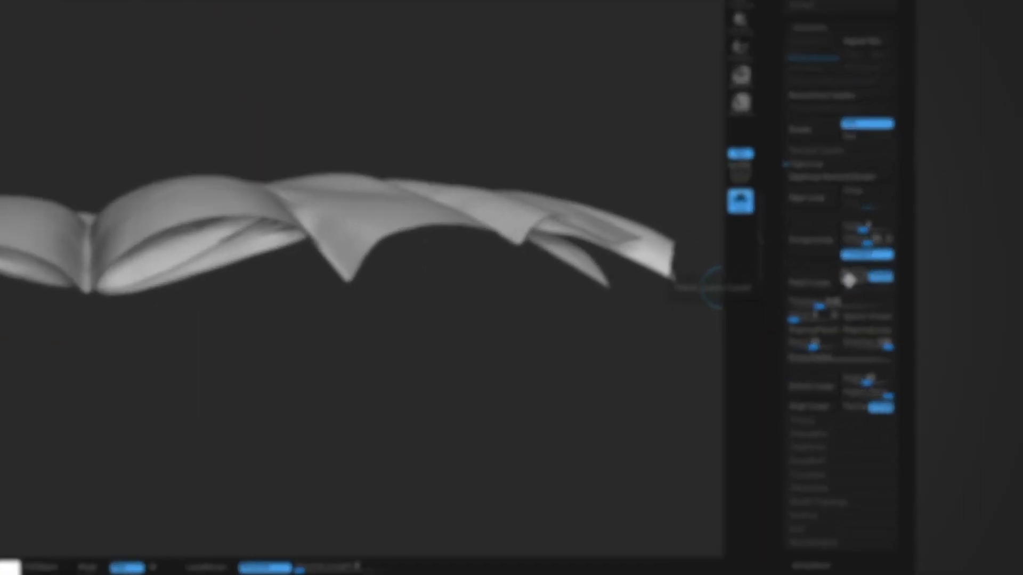
Thicken the lid inward using Panel Loops with 1 loop, Polish 0, Bevel 0, Elevation -100 and a thickness of about 0.07
{"action": "left_click", "coordinate": [848, 280]}
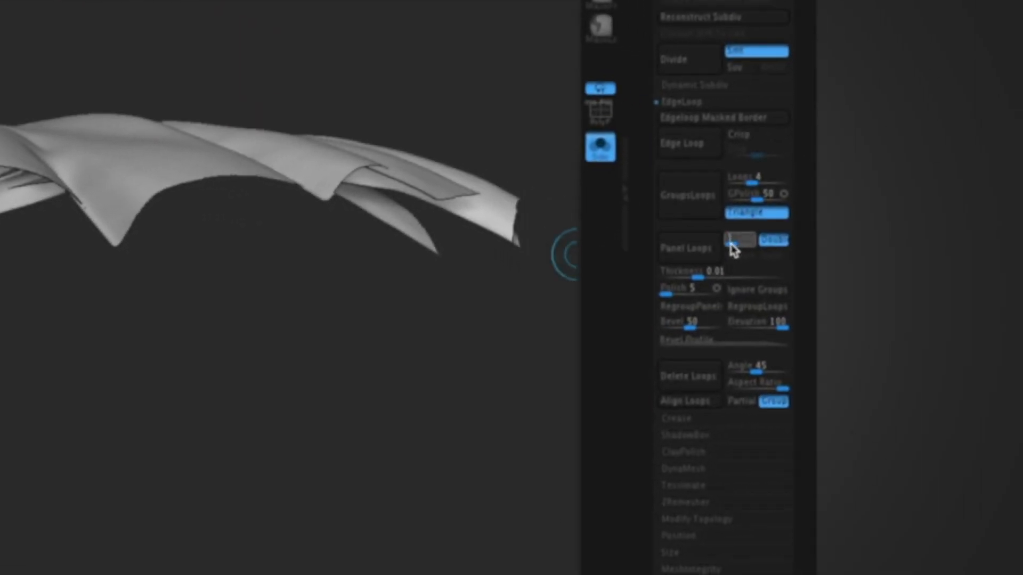
{"action": "type", "text": "1"}
{"action": "key", "text": "Return"}
{"action": "left_click_drag", "start_coordinate": [858, 344], "coordinate": [838, 344]}
{"action": "left_click_drag", "start_coordinate": [816, 345], "coordinate": [783, 345]}
{"action": "left_click_drag", "start_coordinate": [802, 318], "coordinate": [777, 319]}
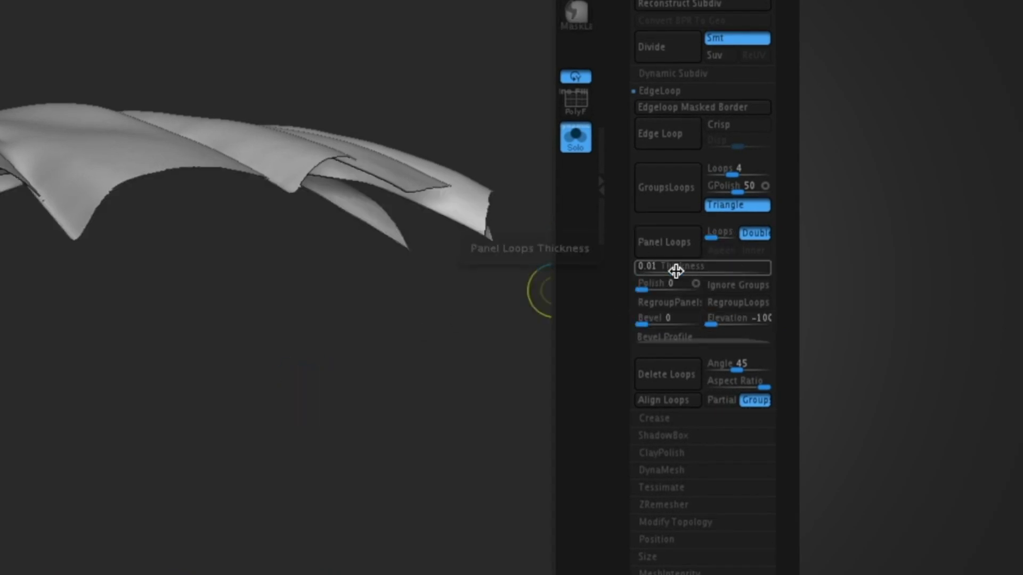
{"action": "left_click_drag", "start_coordinate": [674, 270], "coordinate": [683, 270]}
{"action": "left_click", "coordinate": [668, 243]}
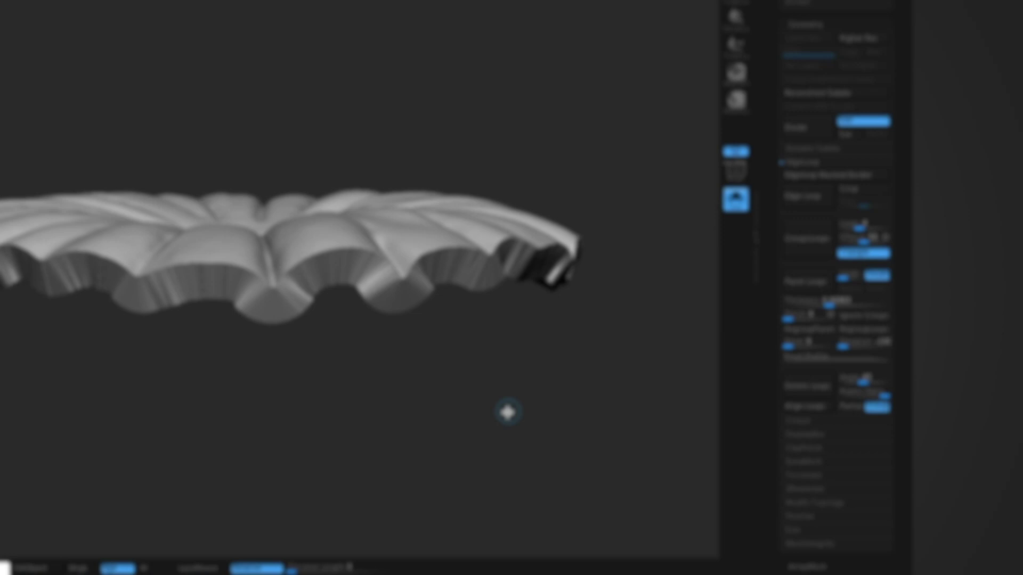
Show all visible subtools again and slightly inflate a duplicate of the thickened lid as a cutting piece
{"action": "left_click_drag", "start_coordinate": [507, 412], "coordinate": [334, 216]}
{"action": "left_click_drag", "start_coordinate": [595, 267], "coordinate": [594, 301]}
{"action": "left_click_drag", "start_coordinate": [772, 469], "coordinate": [799, 404]}
{"action": "key", "text": "shift+alt+s"}
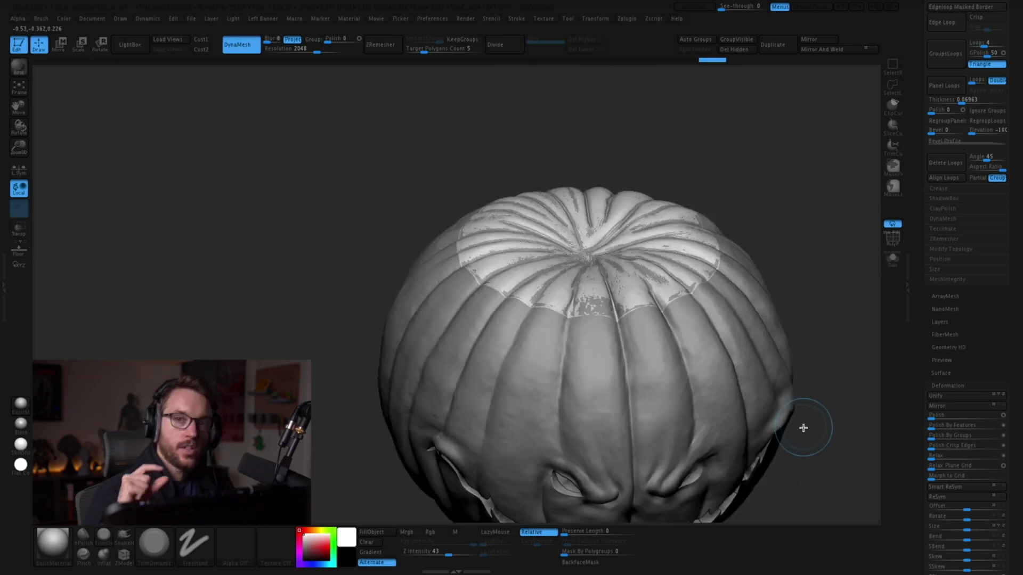
{"action": "scroll", "coordinate": [978, 372], "scroll_direction": "down", "scroll_amount": 6}
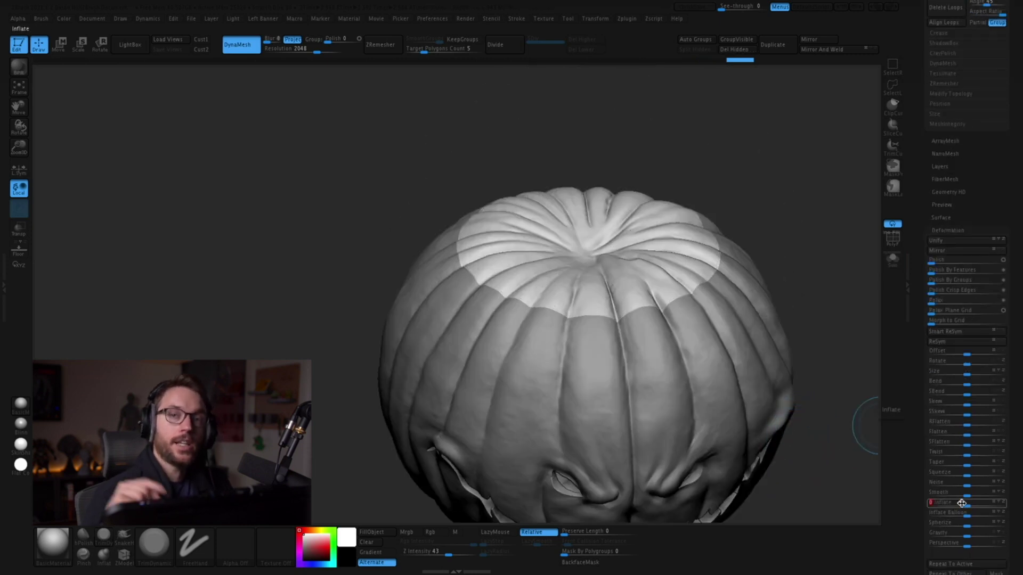
{"action": "left_click_drag", "start_coordinate": [776, 228], "coordinate": [669, 439]}
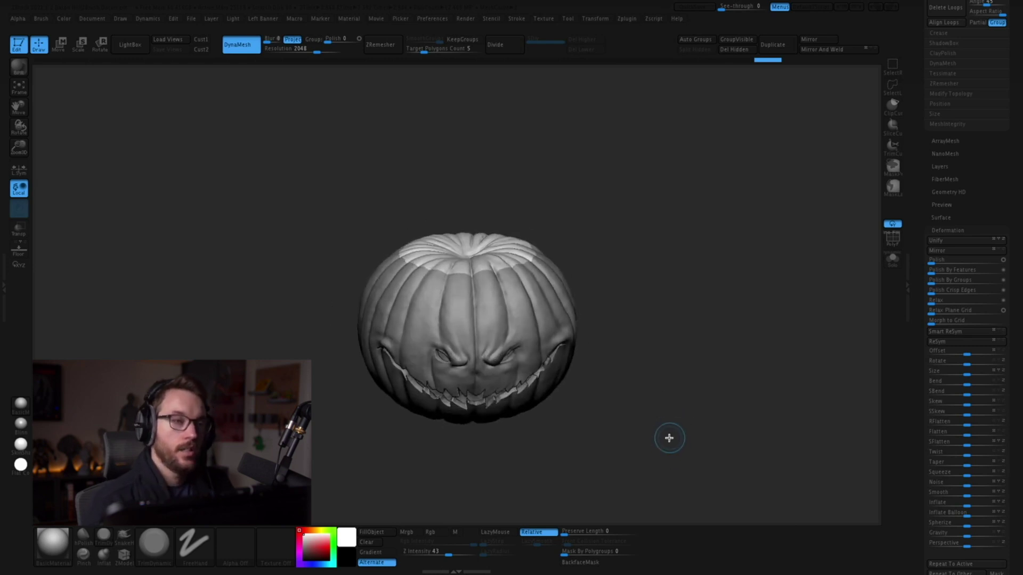
Subtract the inflated lid copy from the pumpkin body and make a Boolean mesh of the opened body
{"action": "left_click_drag", "start_coordinate": [1007, 371], "coordinate": [973, 498]}
{"action": "scroll", "coordinate": [973, 480], "scroll_direction": "up", "scroll_amount": 3}
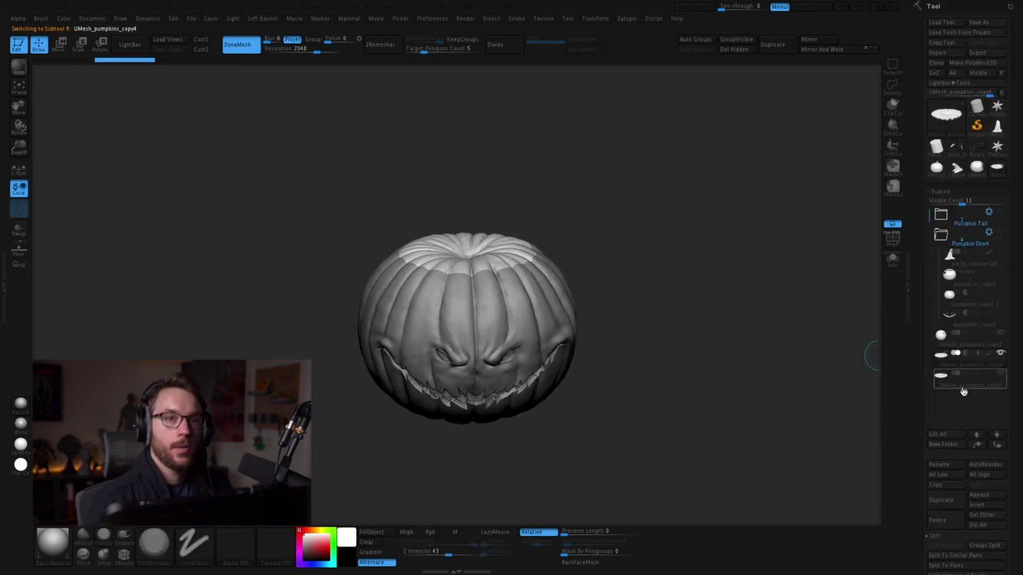
{"action": "left_click", "coordinate": [964, 380]}
{"action": "left_click_drag", "start_coordinate": [841, 373], "coordinate": [707, 434]}
{"action": "scroll", "coordinate": [991, 346], "scroll_direction": "down", "scroll_amount": 5}
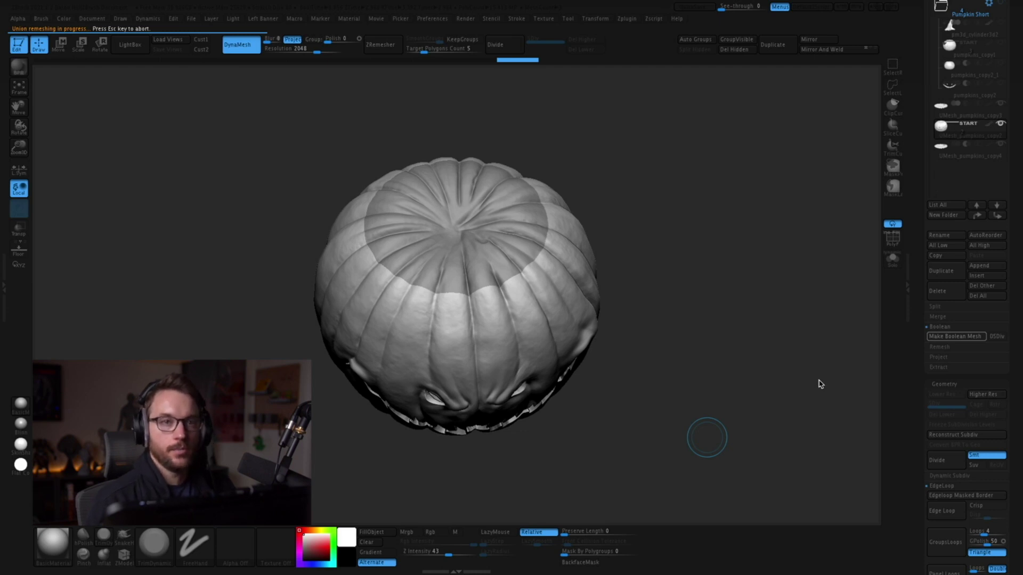
Append the opened body's Boolean mesh as a subtool and make the lid visible
{"action": "left_click", "coordinate": [984, 515]}
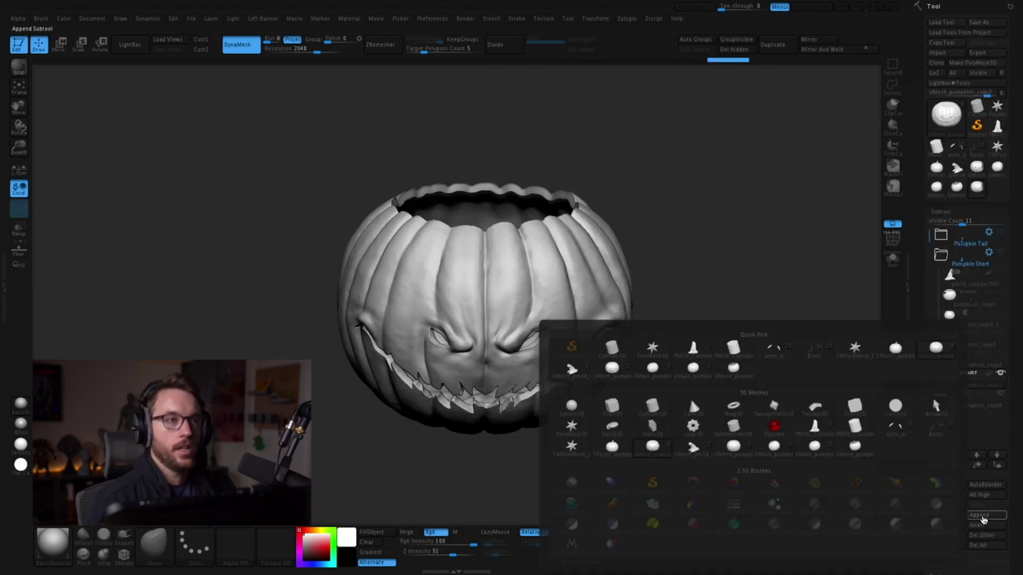
{"action": "left_click", "coordinate": [734, 369]}
{"action": "left_click_drag", "start_coordinate": [718, 292], "coordinate": [777, 369]}
{"action": "left_click", "coordinate": [1000, 354]}
Move the stem subtool down out of the Pumpkin Short folder to join the lid
{"action": "left_click_drag", "start_coordinate": [971, 420], "coordinate": [972, 379]}
{"action": "left_click", "coordinate": [972, 280]}
{"action": "left_click", "coordinate": [996, 465]}
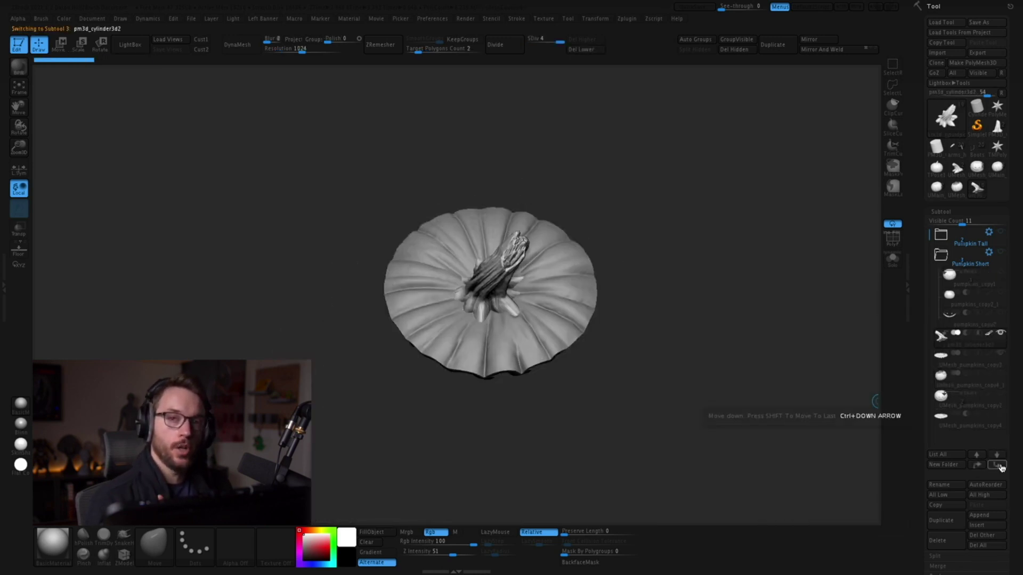
Merge the lid subtool down with the opened pumpkin body's Boolean mesh
{"action": "left_click", "coordinate": [970, 361]}
{"action": "left_click_drag", "start_coordinate": [658, 295], "coordinate": [634, 341], "text": "alt"}
{"action": "left_click_drag", "start_coordinate": [1016, 484], "coordinate": [1015, 284]}
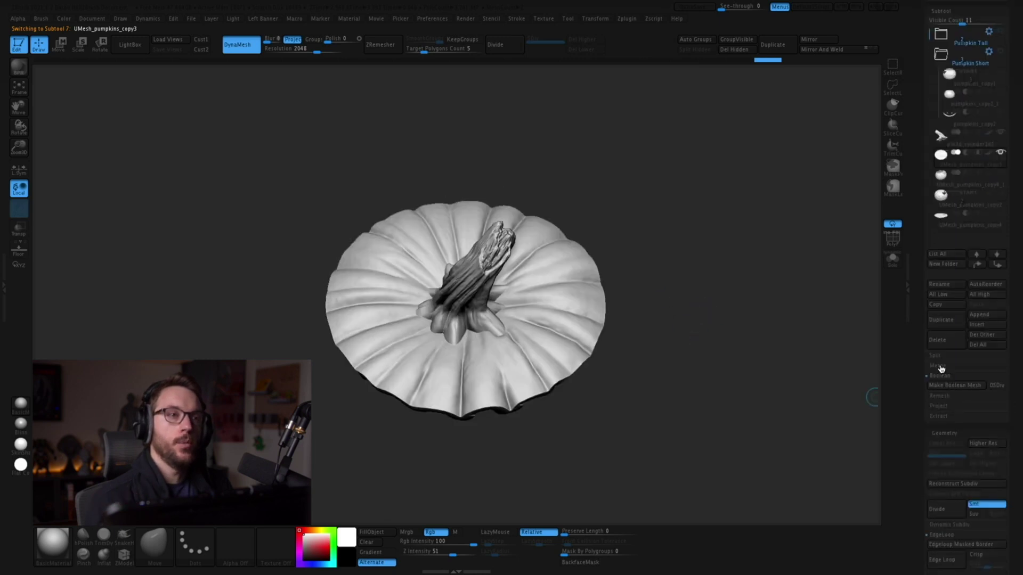
{"action": "left_click", "coordinate": [940, 366]}
{"action": "left_click", "coordinate": [940, 376]}
Work the seam around the lid with the Nudge brush and mask the pumpkin body, leaving the lid unmasked
{"action": "key", "text": "b"}
{"action": "key", "text": "n"}
{"action": "key", "text": "u"}
{"action": "mouse_move", "coordinate": [711, 453]}
{"action": "left_mouse_down", "text": "alt"}
{"action": "mouse_move", "coordinate": [704, 398]}
{"action": "mouse_move", "coordinate": [517, 368]}
{"action": "left_mouse_up", "text": "alt"}
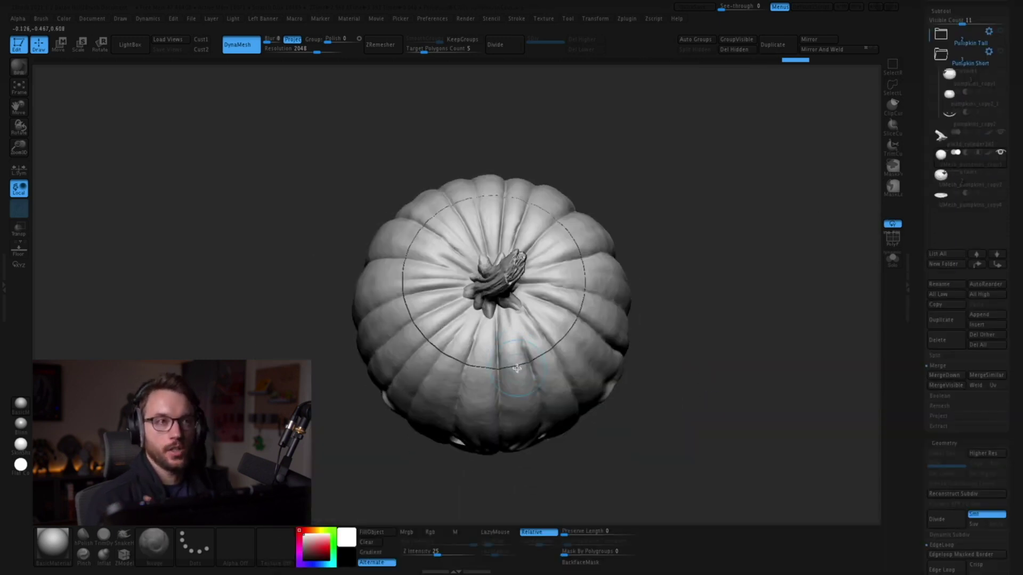
{"action": "mouse_move", "coordinate": [708, 426]}
{"action": "left_mouse_down"}
{"action": "mouse_move", "coordinate": [713, 381]}
{"action": "mouse_move", "coordinate": [717, 413]}
{"action": "mouse_move", "coordinate": [718, 377]}
{"action": "mouse_move", "coordinate": [742, 395]}
{"action": "mouse_move", "coordinate": [552, 303]}
{"action": "mouse_move", "coordinate": [521, 303]}
{"action": "mouse_move", "coordinate": [513, 266]}
{"action": "mouse_move", "coordinate": [693, 404]}
{"action": "mouse_move", "coordinate": [740, 347]}
{"action": "mouse_move", "coordinate": [703, 338]}
{"action": "mouse_move", "coordinate": [689, 246]}
{"action": "mouse_move", "coordinate": [662, 290]}
{"action": "mouse_move", "coordinate": [703, 276]}
{"action": "mouse_move", "coordinate": [713, 242]}
{"action": "left_mouse_up"}
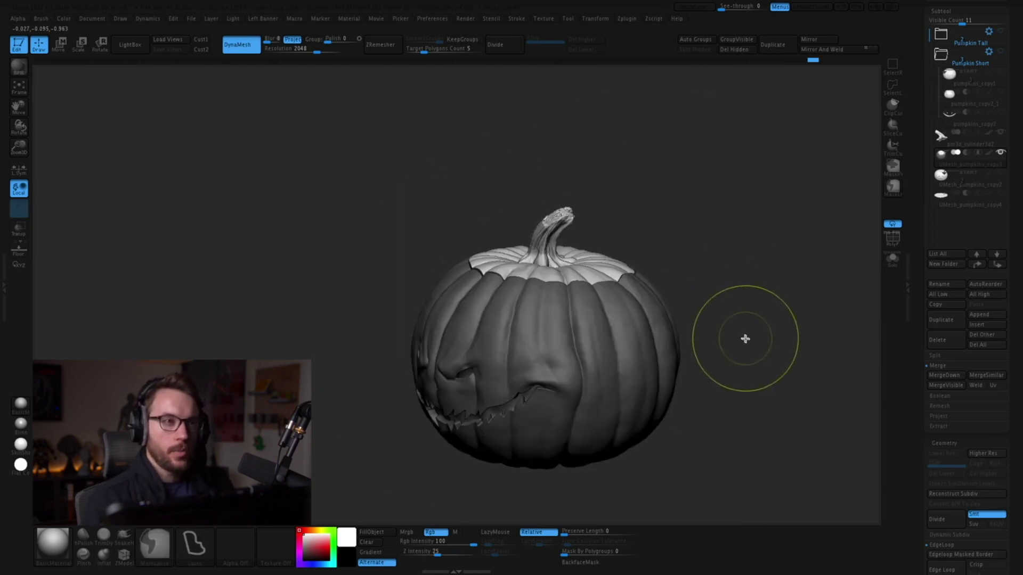
{"action": "mouse_move", "coordinate": [744, 338]}
{"action": "left_mouse_down"}
{"action": "mouse_move", "coordinate": [526, 266]}
{"action": "mouse_move", "coordinate": [661, 264]}
{"action": "mouse_move", "coordinate": [647, 248]}
{"action": "mouse_move", "coordinate": [713, 357]}
{"action": "mouse_move", "coordinate": [667, 395]}
{"action": "mouse_move", "coordinate": [703, 409]}
{"action": "mouse_move", "coordinate": [702, 442]}
{"action": "left_mouse_up"}
Drop the stem to subdivision level 1, enlarge the brush and bend and reposition the stem's upper part sideways
{"action": "key", "text": "bracketright"}
{"action": "key", "text": "bracketright"}
{"action": "key", "text": "bracketright"}
{"action": "key", "text": "bracketright"}
{"action": "left_click_drag", "start_coordinate": [699, 378], "coordinate": [700, 302]}
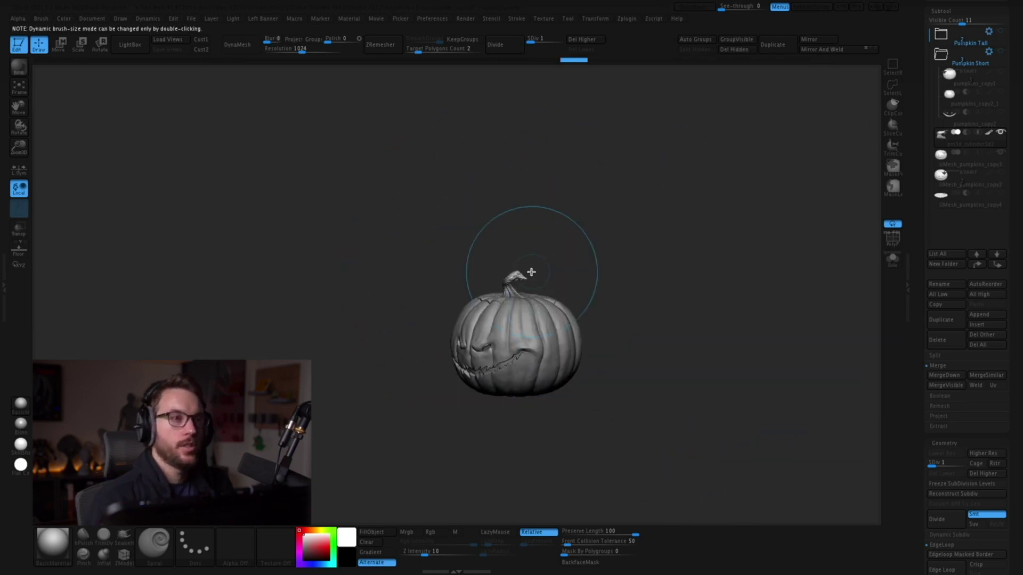
{"action": "left_click_drag", "start_coordinate": [531, 273], "coordinate": [519, 283]}
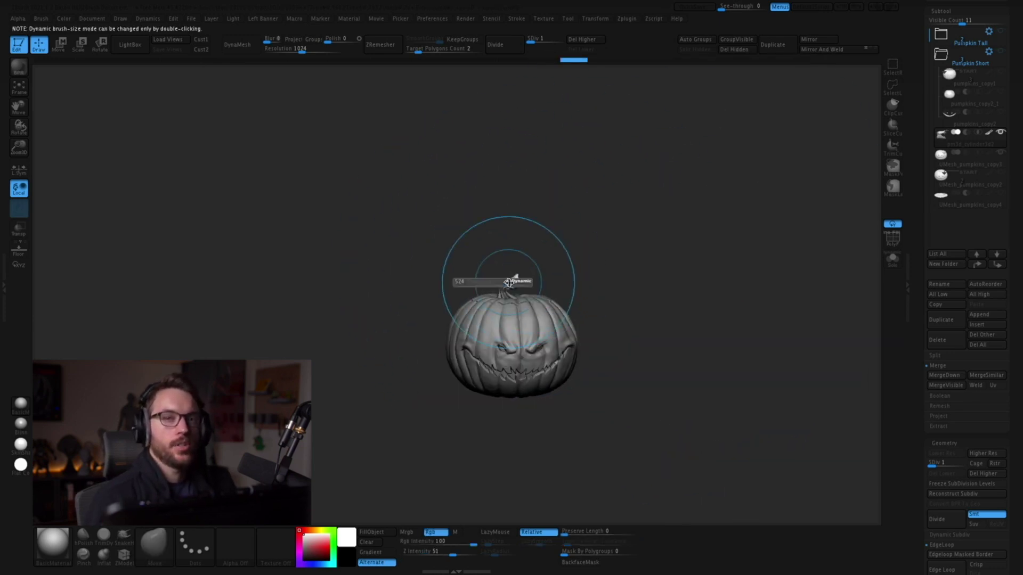
{"action": "left_click_drag", "start_coordinate": [509, 283], "coordinate": [639, 279], "text": "alt"}
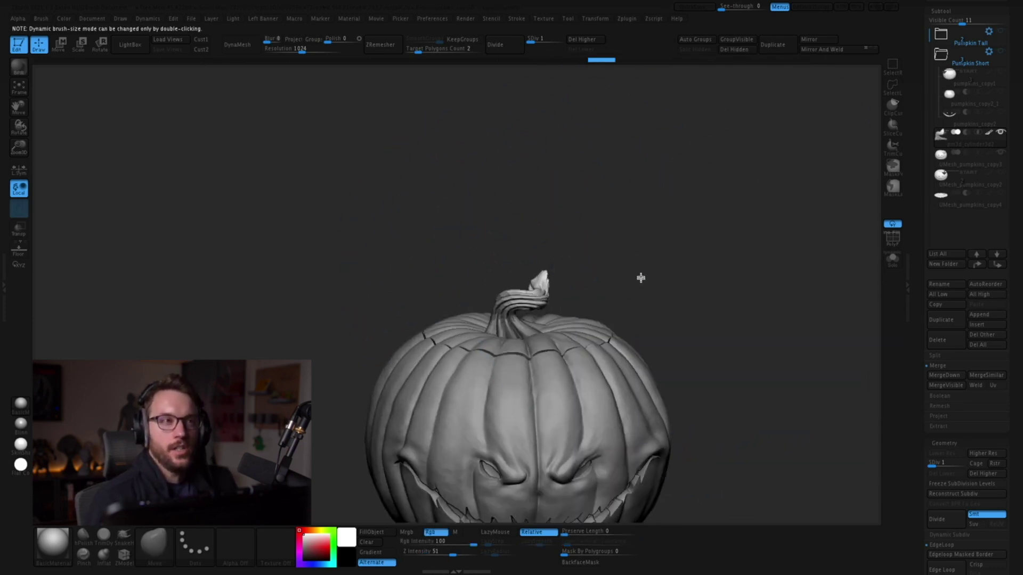
{"action": "key", "text": "w"}
{"action": "left_click_drag", "start_coordinate": [548, 308], "coordinate": [637, 272]}
{"action": "key", "text": "q"}
Pull the stem's tip outward and upward into a hooked shape with the SnakeHook brush
{"action": "left_click_drag", "start_coordinate": [693, 303], "coordinate": [694, 280], "text": "alt"}
{"action": "mouse_move", "coordinate": [698, 304]}
{"action": "left_mouse_down"}
{"action": "mouse_move", "coordinate": [710, 358]}
{"action": "mouse_move", "coordinate": [703, 383]}
{"action": "mouse_move", "coordinate": [720, 378]}
{"action": "left_mouse_up"}
{"action": "key", "text": "b"}
{"action": "key", "text": "s"}
{"action": "key", "text": "h"}
{"action": "left_click_drag", "start_coordinate": [569, 297], "coordinate": [573, 291]}
{"action": "left_click_drag", "start_coordinate": [639, 288], "coordinate": [676, 282]}
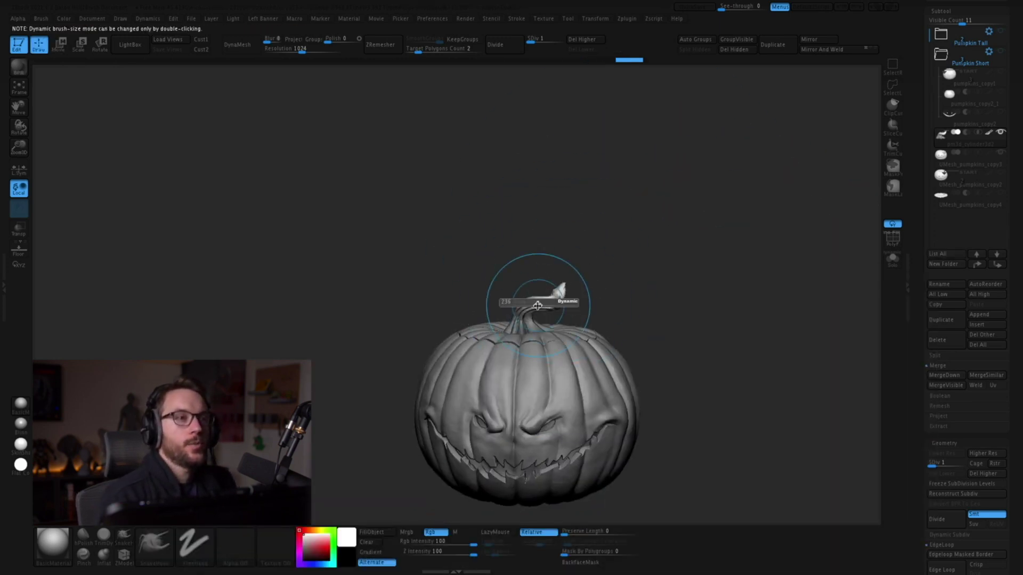
{"action": "left_click_drag", "start_coordinate": [539, 303], "coordinate": [537, 294]}
{"action": "mouse_move", "coordinate": [634, 277]}
{"action": "left_mouse_down"}
{"action": "mouse_move", "coordinate": [587, 273]}
{"action": "mouse_move", "coordinate": [607, 280]}
{"action": "mouse_move", "coordinate": [575, 283]}
{"action": "left_mouse_up"}
{"action": "left_click_drag", "start_coordinate": [566, 298], "coordinate": [572, 292]}
{"action": "mouse_move", "coordinate": [559, 266]}
{"action": "left_mouse_down"}
{"action": "mouse_move", "coordinate": [591, 265]}
{"action": "mouse_move", "coordinate": [559, 269]}
{"action": "left_mouse_up"}
{"action": "left_click_drag", "start_coordinate": [527, 301], "coordinate": [529, 292]}
Refine the stem's curled tip from the back and sides with short SnakeHook strokes
{"action": "left_click_drag", "start_coordinate": [639, 319], "coordinate": [762, 370]}
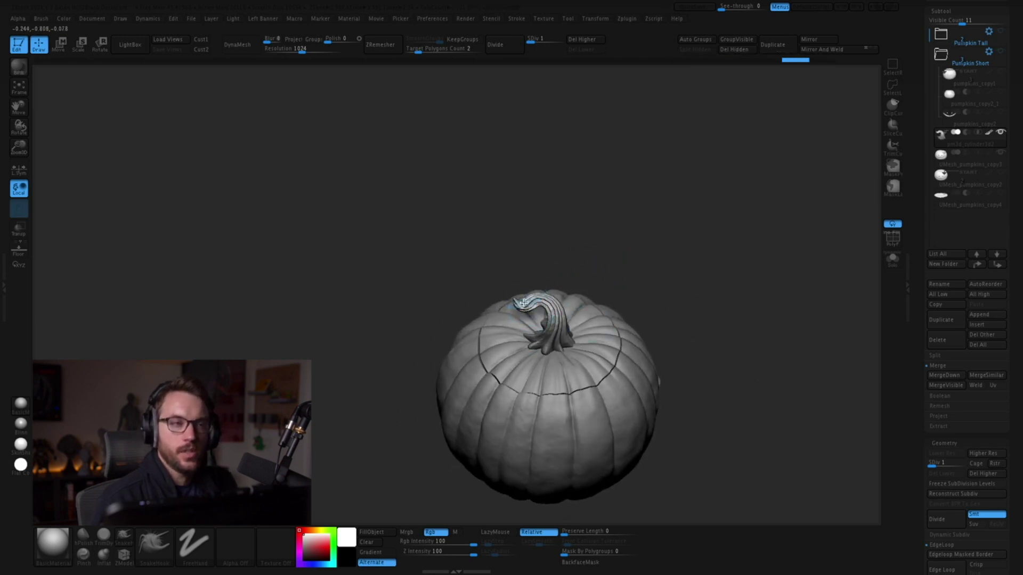
{"action": "left_click_drag", "start_coordinate": [524, 302], "coordinate": [527, 297]}
{"action": "left_click_drag", "start_coordinate": [634, 255], "coordinate": [642, 269]}
{"action": "left_click_drag", "start_coordinate": [525, 305], "coordinate": [528, 300]}
{"action": "left_click_drag", "start_coordinate": [655, 250], "coordinate": [665, 261]}
{"action": "mouse_move", "coordinate": [698, 219]}
{"action": "left_mouse_down"}
{"action": "mouse_move", "coordinate": [712, 249]}
{"action": "mouse_move", "coordinate": [703, 176]}
{"action": "left_mouse_up"}
{"action": "key", "text": "s"}
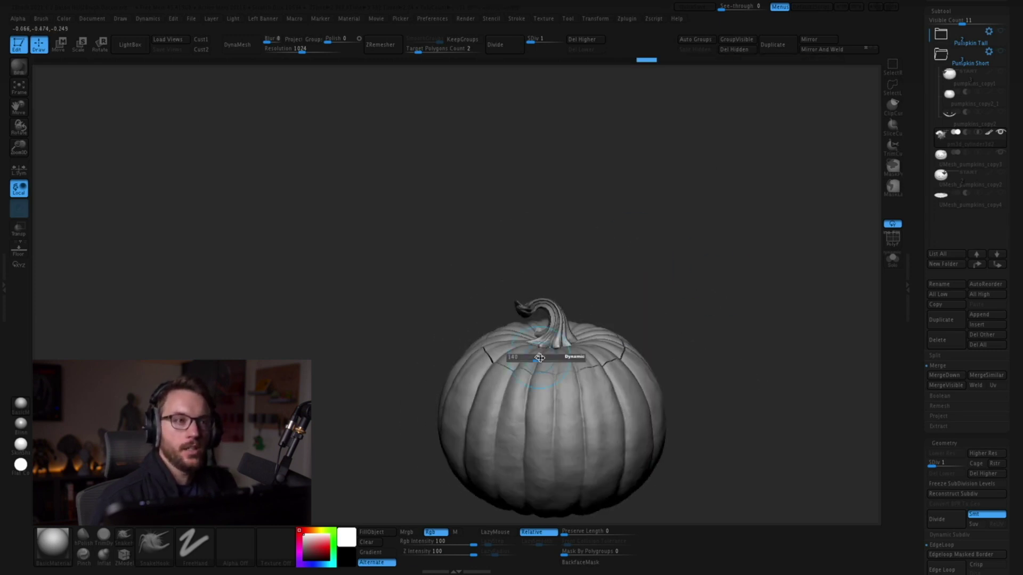
{"action": "left_click_drag", "start_coordinate": [634, 298], "coordinate": [624, 287]}
{"action": "mouse_move", "coordinate": [639, 367]}
{"action": "left_mouse_down"}
{"action": "mouse_move", "coordinate": [722, 402]}
{"action": "mouse_move", "coordinate": [668, 374]}
{"action": "mouse_move", "coordinate": [646, 404]}
{"action": "mouse_move", "coordinate": [660, 458]}
{"action": "left_mouse_up"}
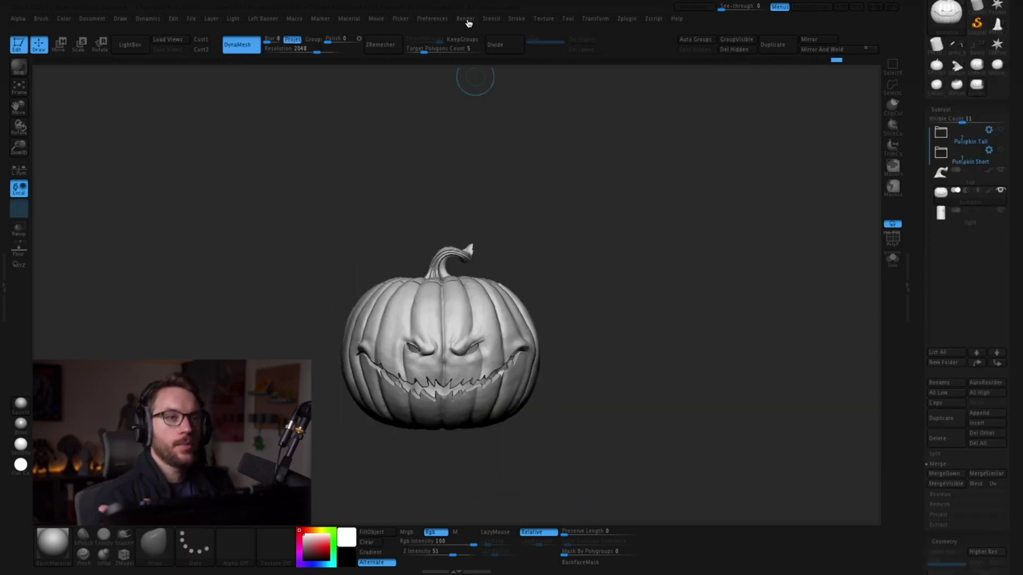
Enable KeyShot as the external renderer with Live Boolean off and send the pumpkin scene to KeyShot
{"action": "left_click", "coordinate": [467, 20]}
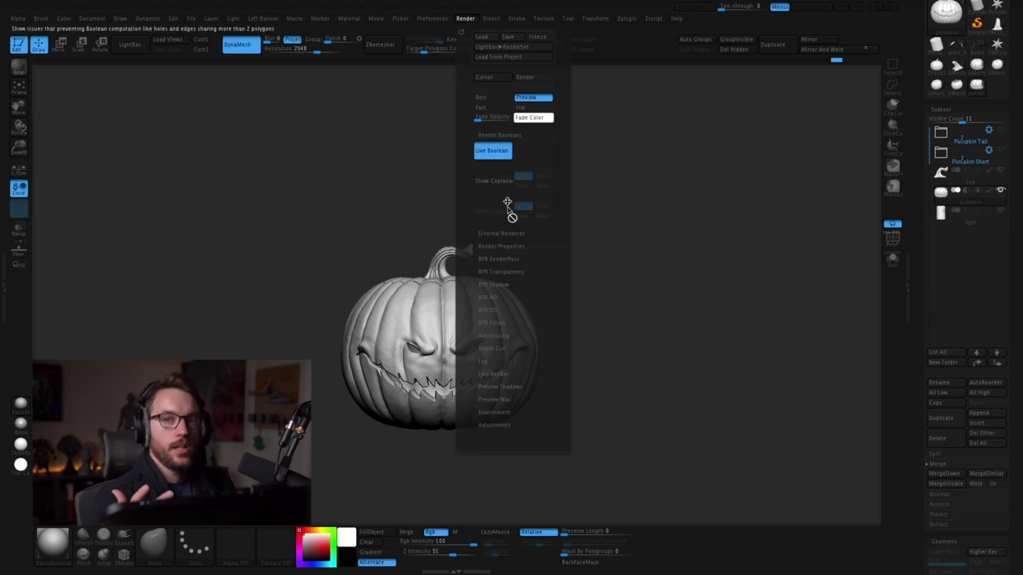
{"action": "left_click", "coordinate": [503, 233]}
{"action": "left_click", "coordinate": [502, 245]}
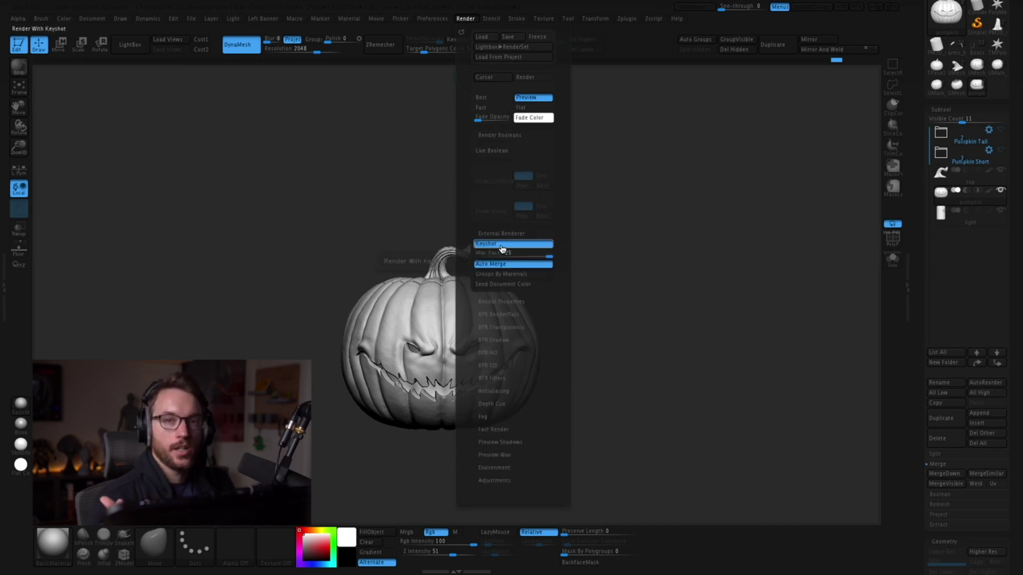
{"action": "mouse_move", "coordinate": [689, 275]}
{"action": "left_mouse_down"}
{"action": "mouse_move", "coordinate": [705, 267]}
{"action": "mouse_move", "coordinate": [711, 277]}
{"action": "mouse_move", "coordinate": [697, 266]}
{"action": "left_mouse_up"}
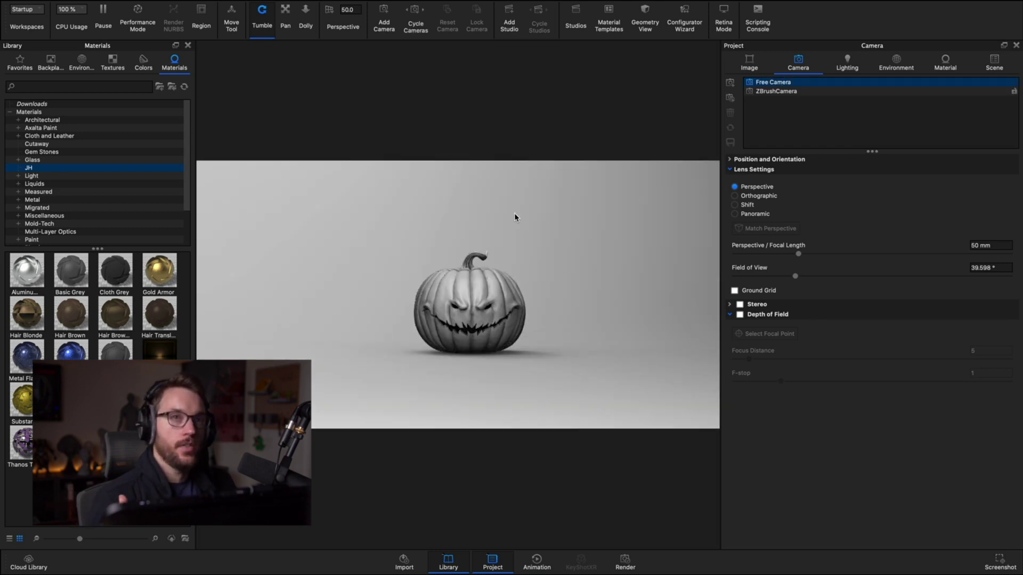
Apply the Basic Grey material to the pumpkin body
{"action": "scroll", "coordinate": [504, 241], "scroll_direction": "up", "scroll_amount": 5}
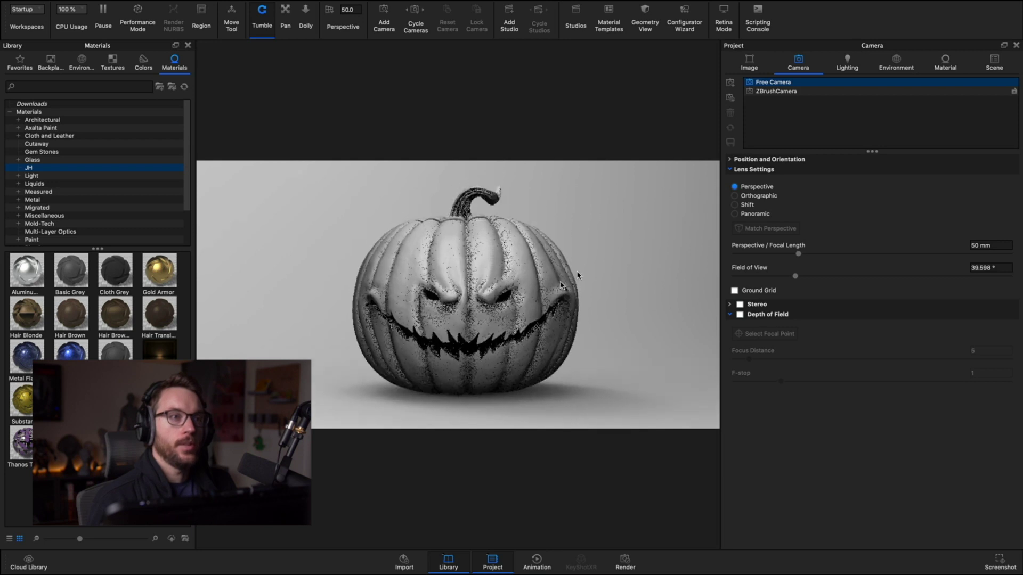
{"action": "left_click_drag", "start_coordinate": [720, 140], "coordinate": [767, 142]}
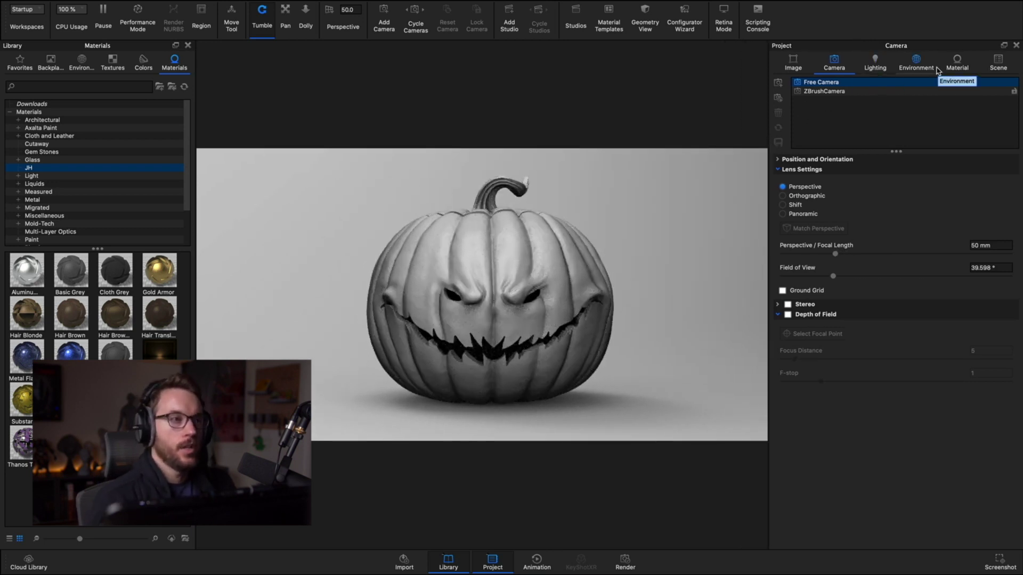
{"action": "left_click", "coordinate": [957, 62]}
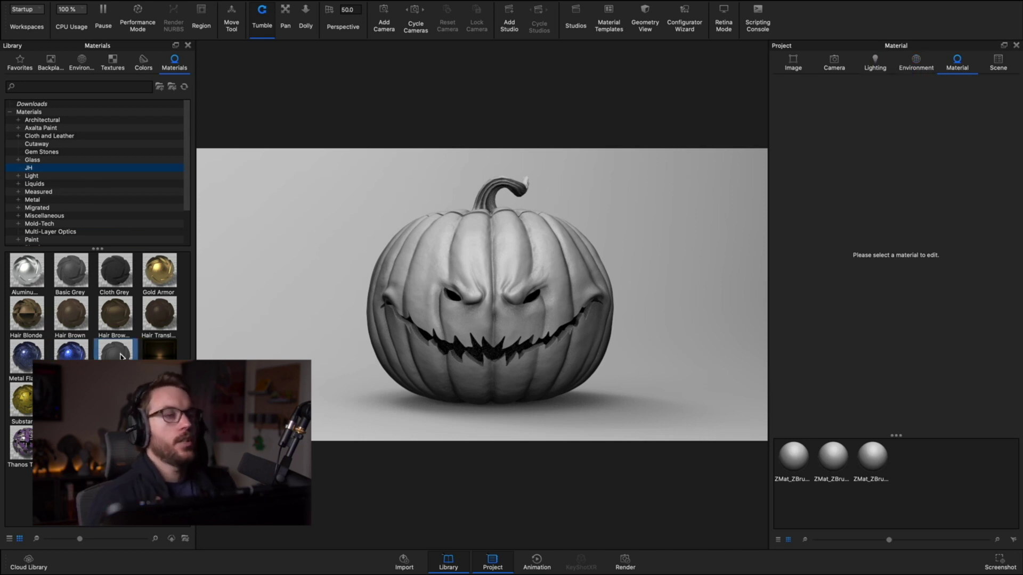
{"action": "mouse_move", "coordinate": [67, 276]}
{"action": "left_click_drag", "start_coordinate": [67, 276], "coordinate": [447, 263]}
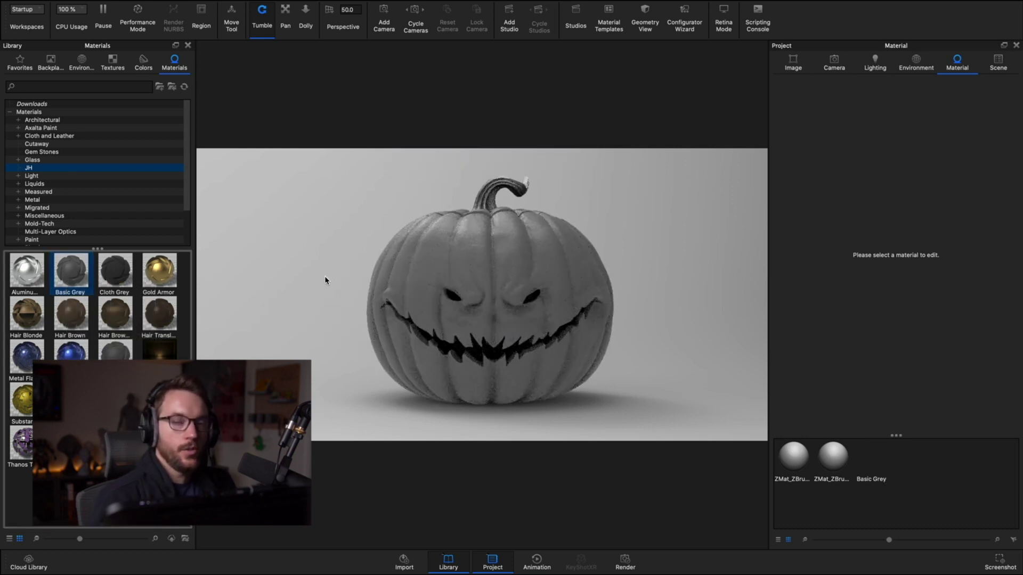
Apply the Black Walnut Wood Rough material to the pumpkin's stem
{"action": "left_click", "coordinate": [109, 216]}
{"action": "scroll", "coordinate": [113, 213], "scroll_direction": "down", "scroll_amount": 2}
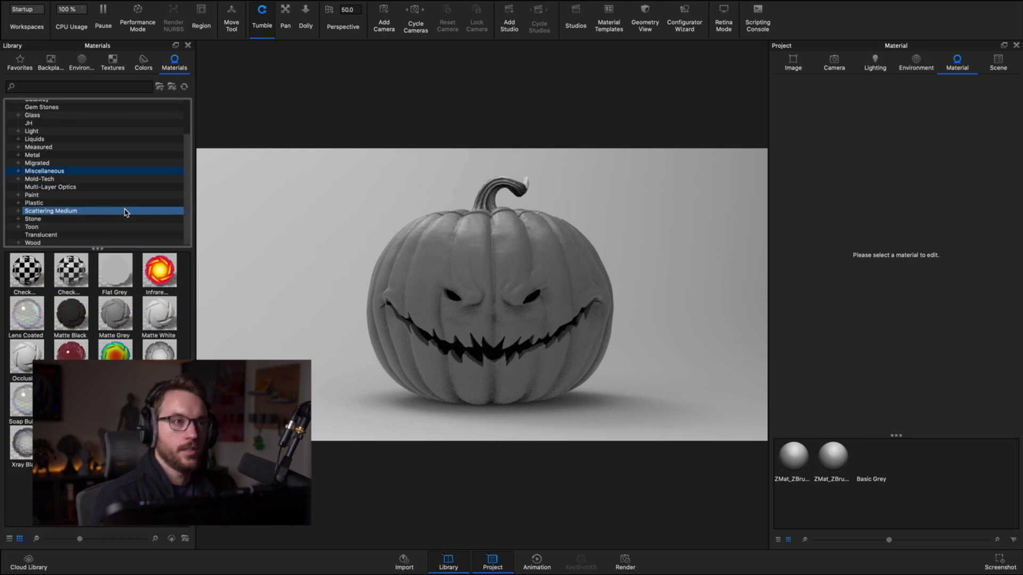
{"action": "left_click", "coordinate": [113, 220]}
{"action": "left_click", "coordinate": [96, 242]}
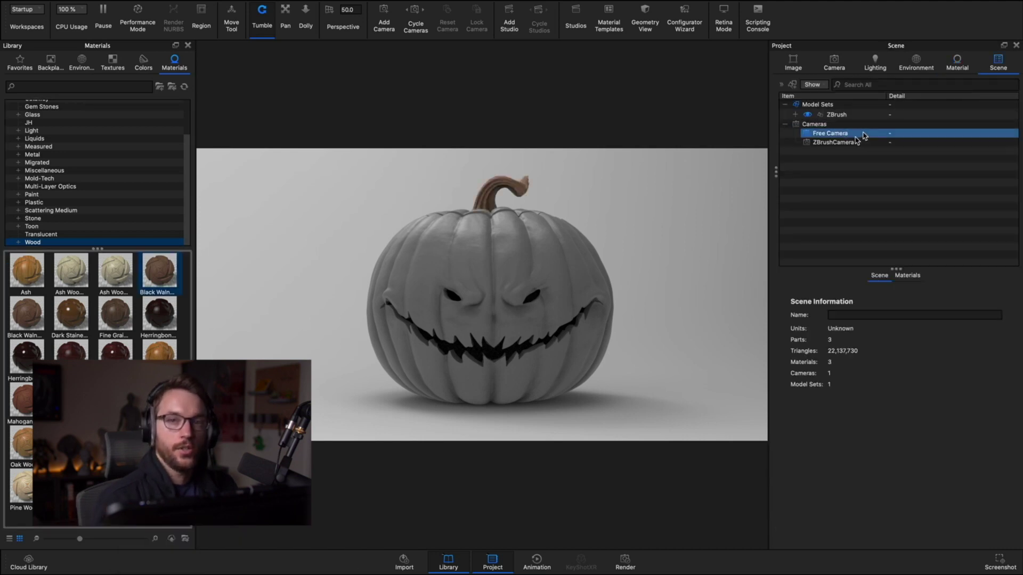
Assign the Point Light 1200 Lumen Warm material to the light cylinder inside the pumpkin
{"action": "left_click", "coordinate": [795, 115]}
{"action": "left_click", "coordinate": [917, 147]}
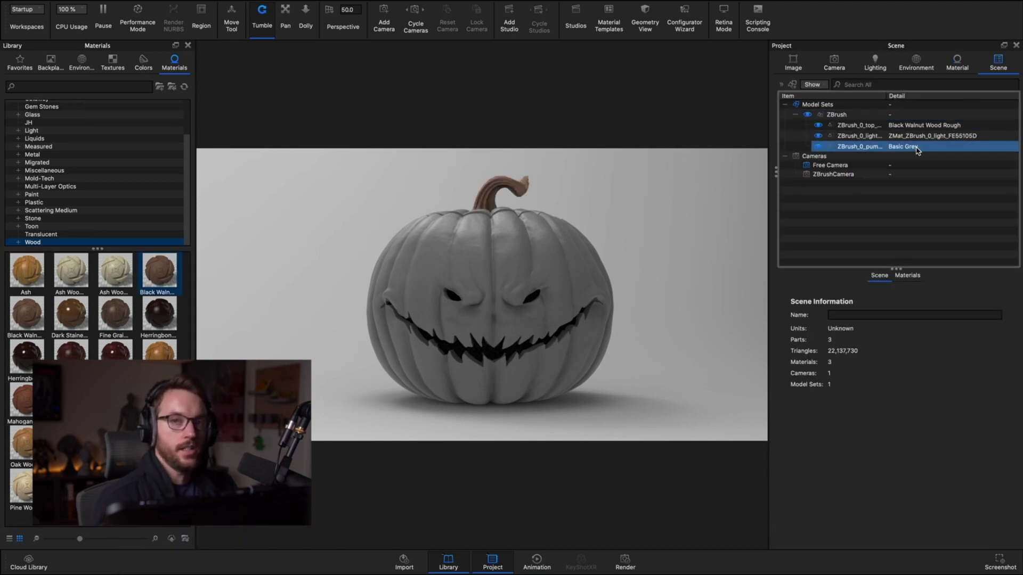
{"action": "left_click", "coordinate": [925, 138]}
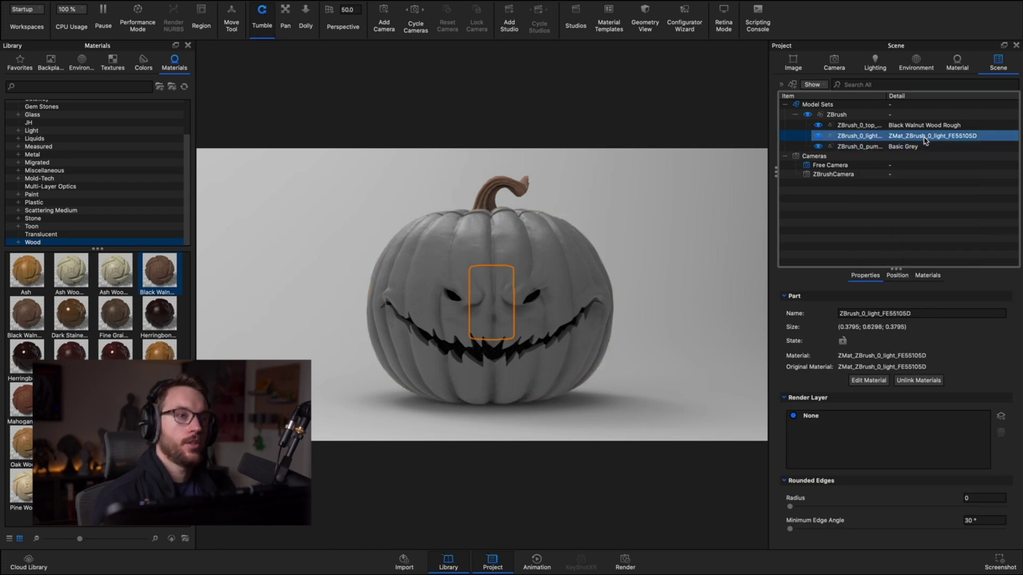
{"action": "left_click", "coordinate": [34, 130]}
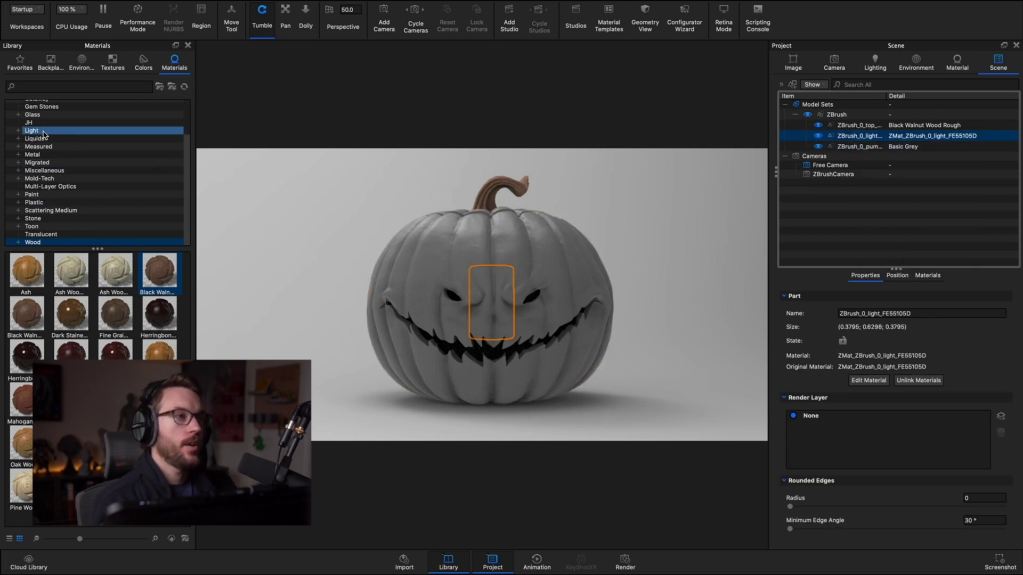
{"action": "scroll", "coordinate": [84, 298], "scroll_direction": "down", "scroll_amount": 5}
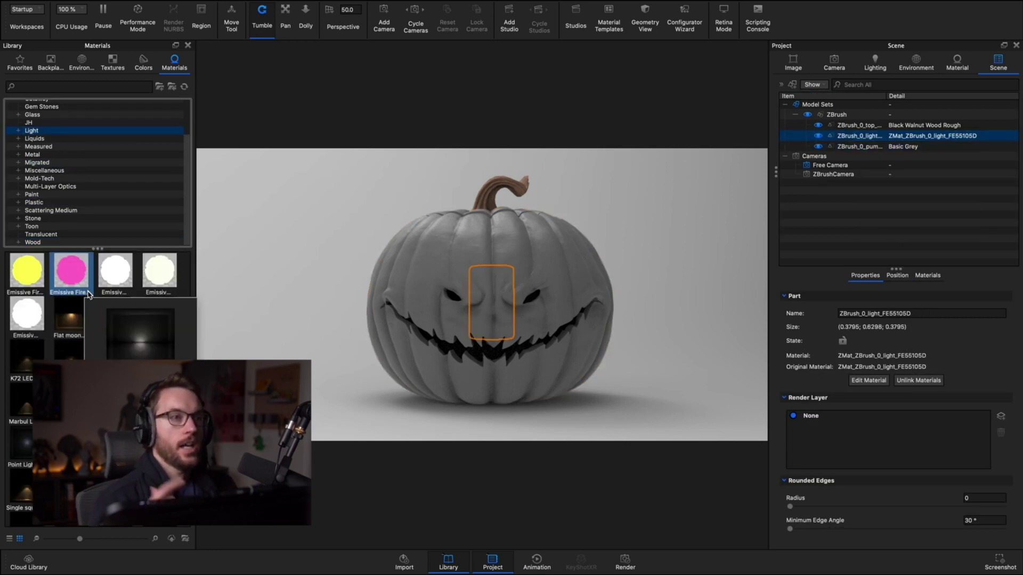
{"action": "left_click_drag", "start_coordinate": [123, 318], "coordinate": [895, 137]}
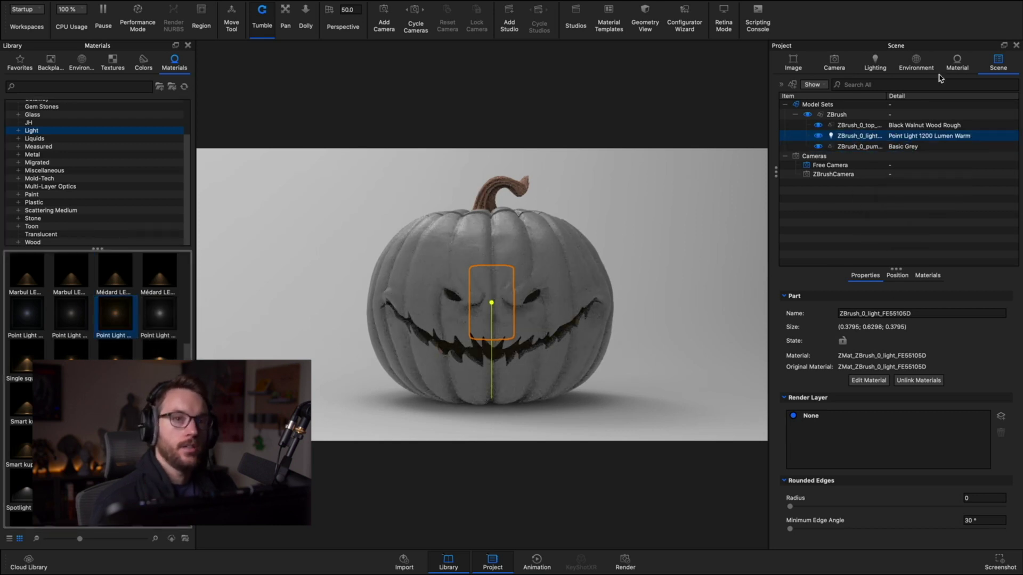
Turn the inner light into an Area Light with 8000 lumen power and a colour temperature of 3284 K
{"action": "left_click", "coordinate": [955, 64]}
{"action": "left_click", "coordinate": [789, 452]}
{"action": "left_click_drag", "start_coordinate": [870, 179], "coordinate": [994, 181]}
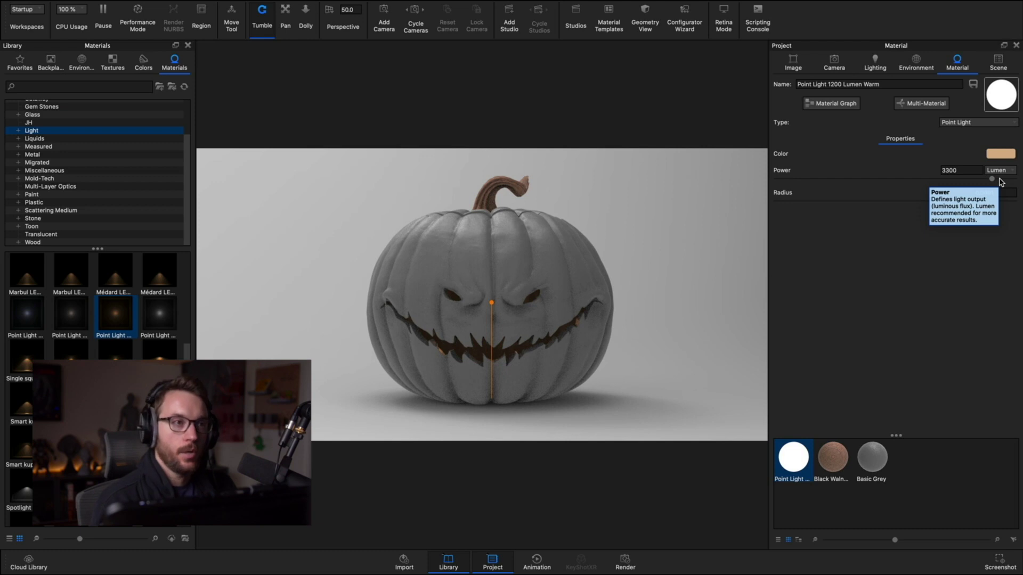
{"action": "left_click", "coordinate": [965, 122]}
{"action": "left_click", "coordinate": [958, 295]}
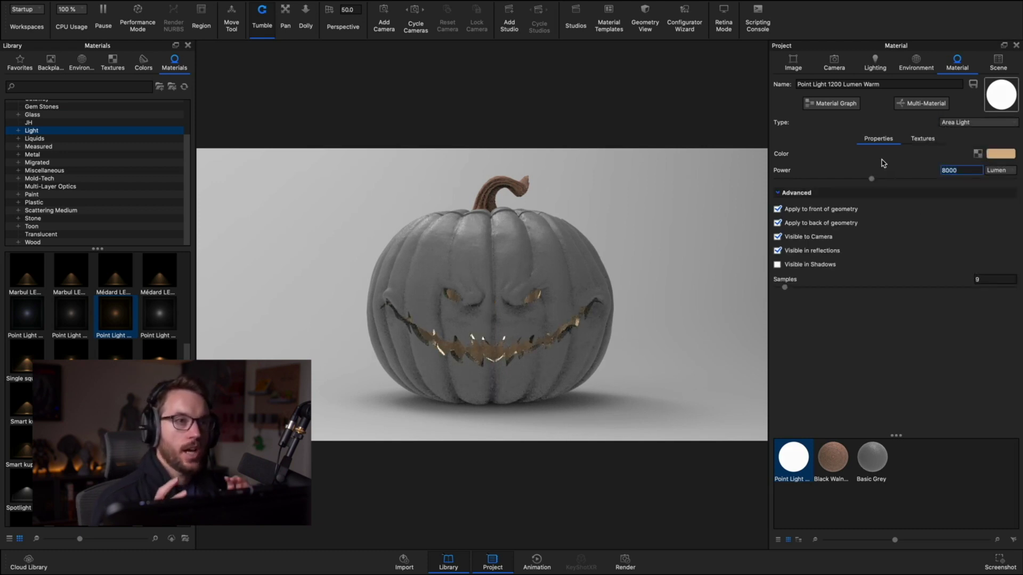
{"action": "left_click", "coordinate": [1012, 155]}
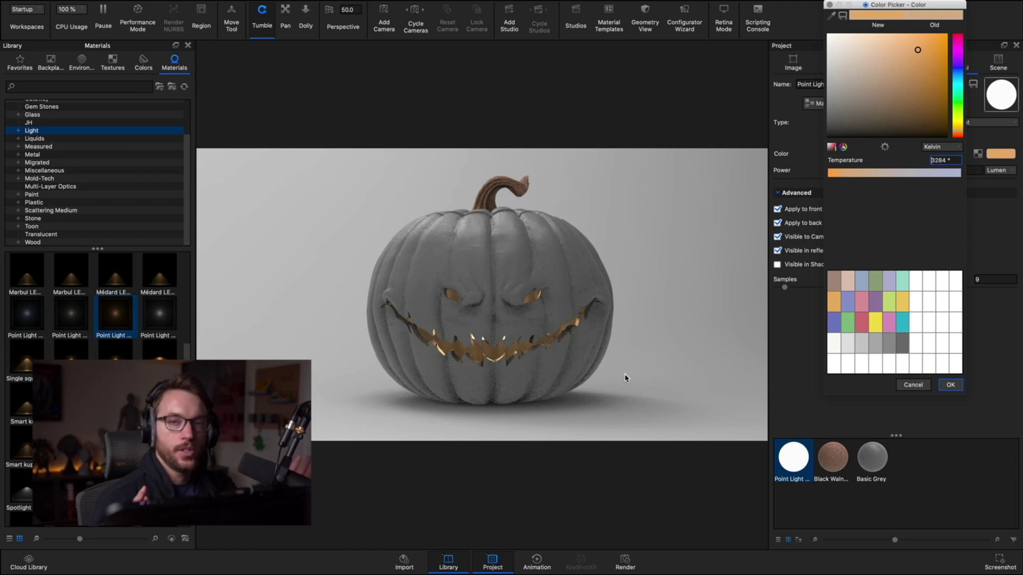
Darken the Basic Grey material's diffuse colour to a value of 14%
{"action": "left_click", "coordinate": [1000, 153]}
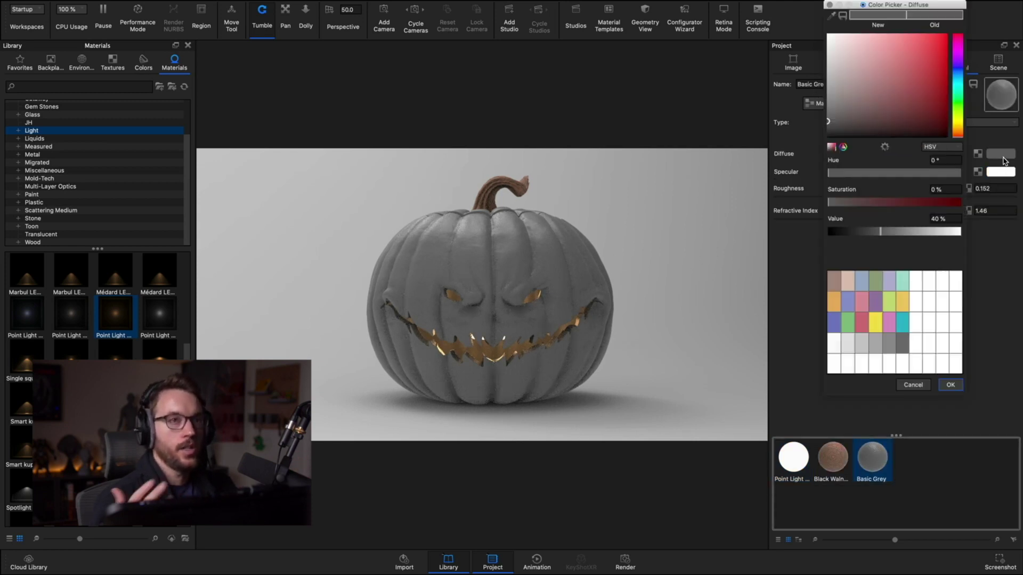
{"action": "left_click", "coordinate": [846, 232]}
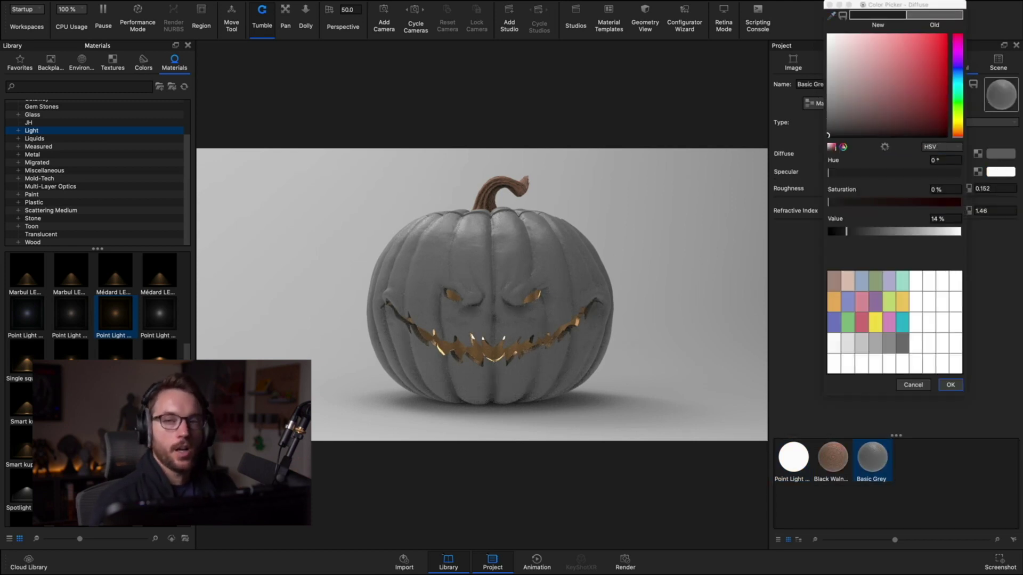
{"action": "key", "text": "Return"}
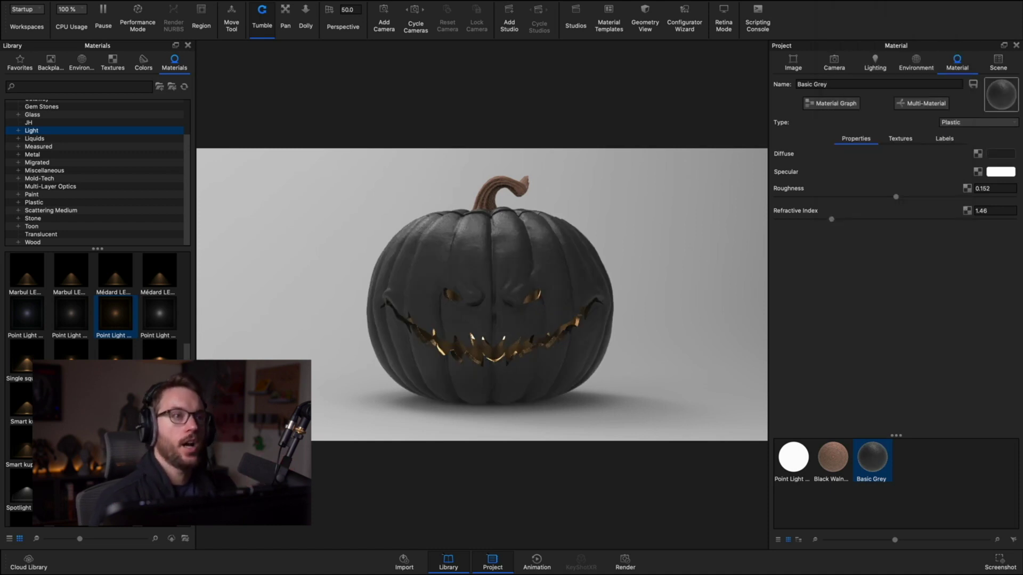
Set the pumpkin material's diffuse colour to a deep orange with hue 31°, saturation 85% and value 60%
{"action": "left_click", "coordinate": [1000, 154]}
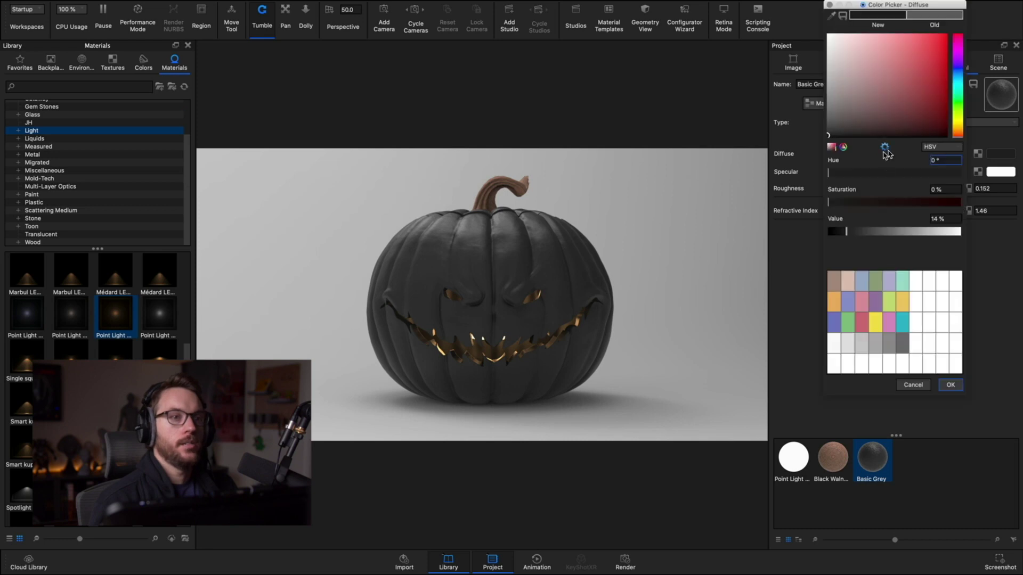
{"action": "left_click", "coordinate": [958, 127]}
{"action": "left_click", "coordinate": [925, 80]}
{"action": "left_click", "coordinate": [938, 92]}
{"action": "left_click", "coordinate": [958, 130]}
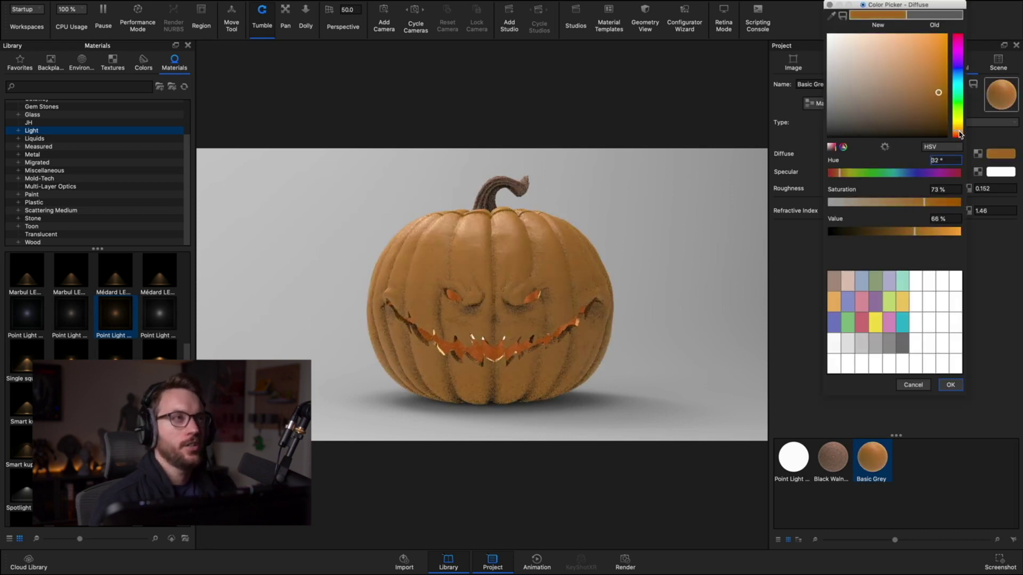
{"action": "left_click", "coordinate": [944, 100]}
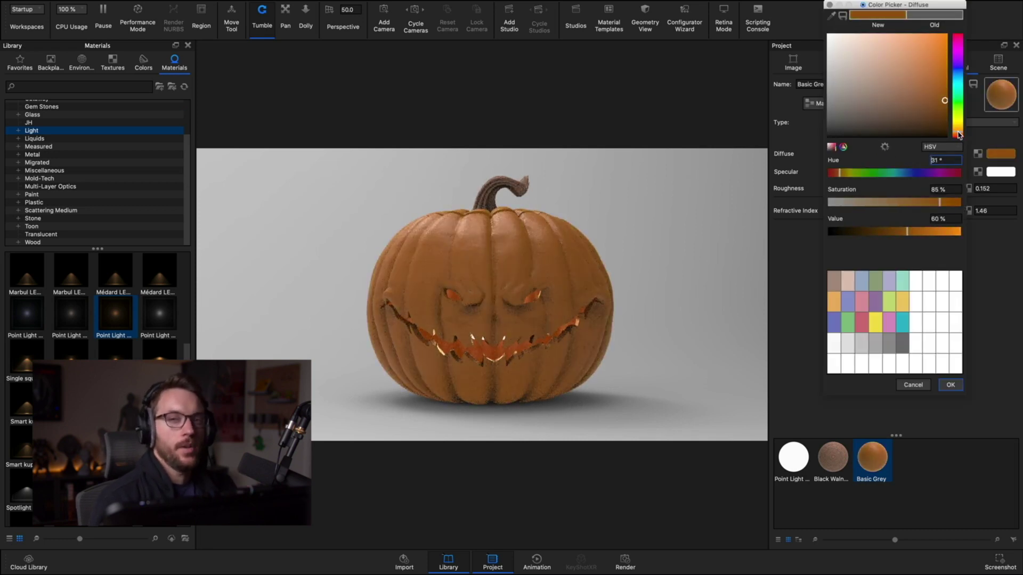
{"action": "left_click", "coordinate": [950, 385]}
Make the inner area light invisible to the camera and in reflections
{"action": "left_click", "coordinate": [802, 469]}
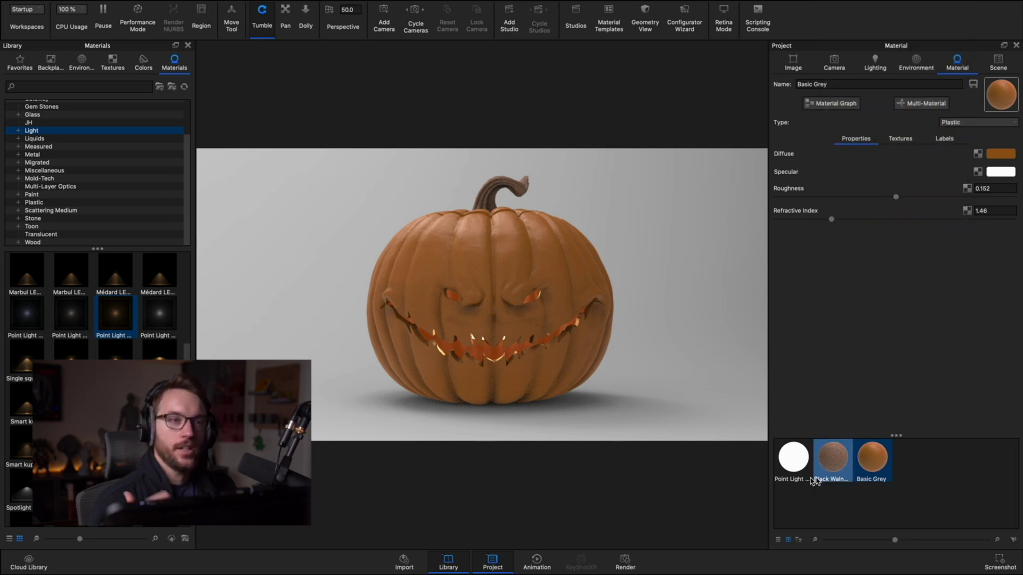
{"action": "left_click", "coordinate": [778, 237]}
{"action": "left_click", "coordinate": [778, 251]}
Increase the angle of the Black Walnut Wood Rough diffuse texture on the stem
{"action": "left_click", "coordinate": [833, 460]}
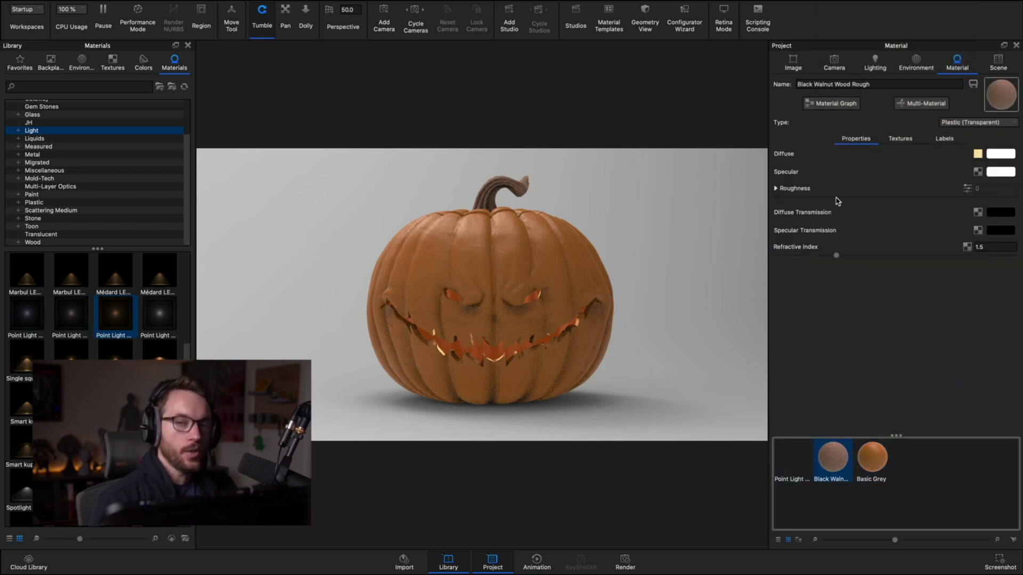
{"action": "left_click", "coordinate": [776, 189]}
{"action": "left_click", "coordinate": [900, 138]}
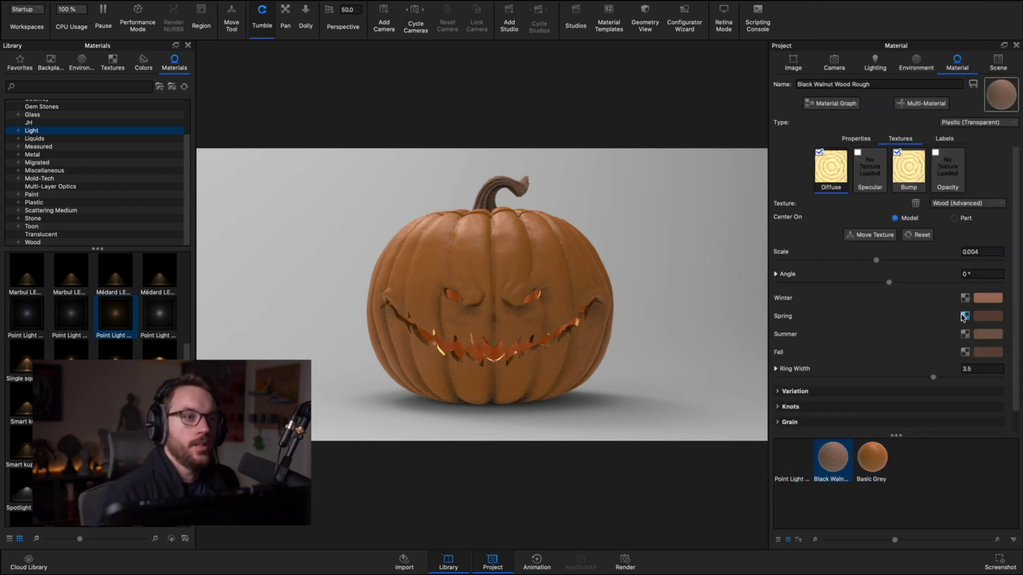
{"action": "scroll", "coordinate": [644, 320], "scroll_direction": "up", "scroll_amount": 10}
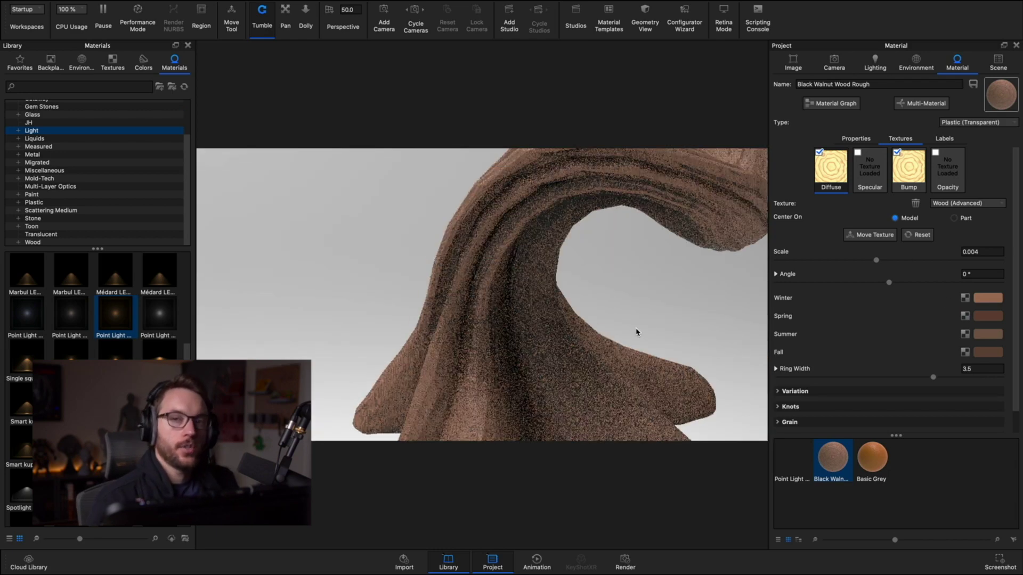
{"action": "left_click_drag", "start_coordinate": [888, 282], "coordinate": [913, 286]}
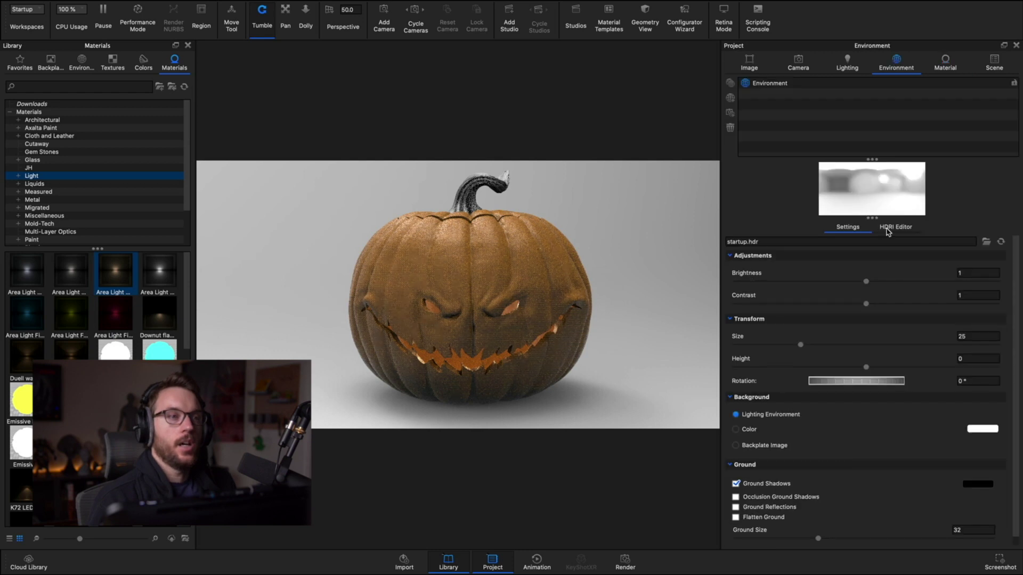
Add a pin light to the HDRI environment and dim the background image to a brightness of 0.024
{"action": "left_click", "coordinate": [840, 258]}
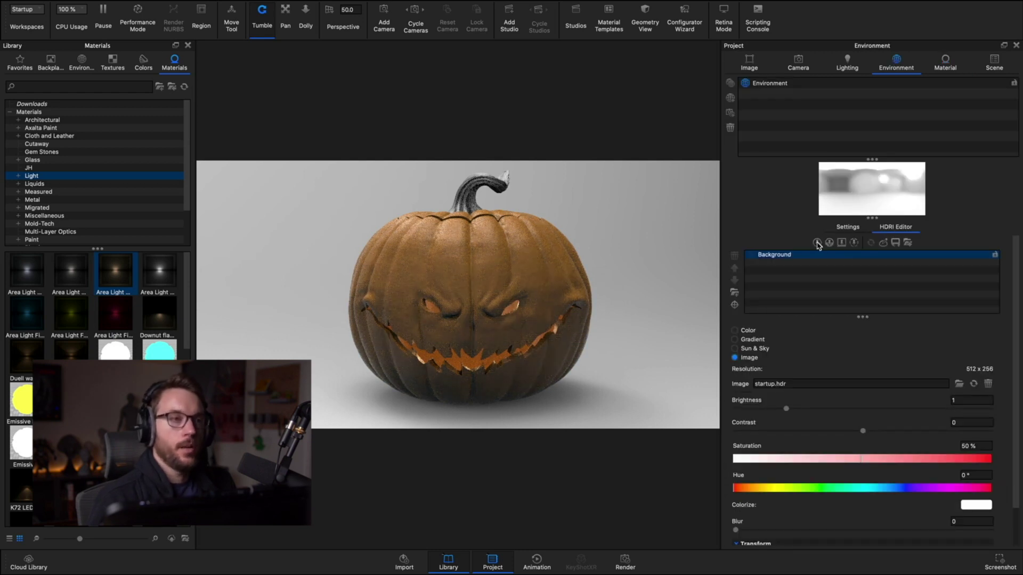
{"action": "left_click", "coordinate": [818, 243]}
{"action": "left_click", "coordinate": [815, 267]}
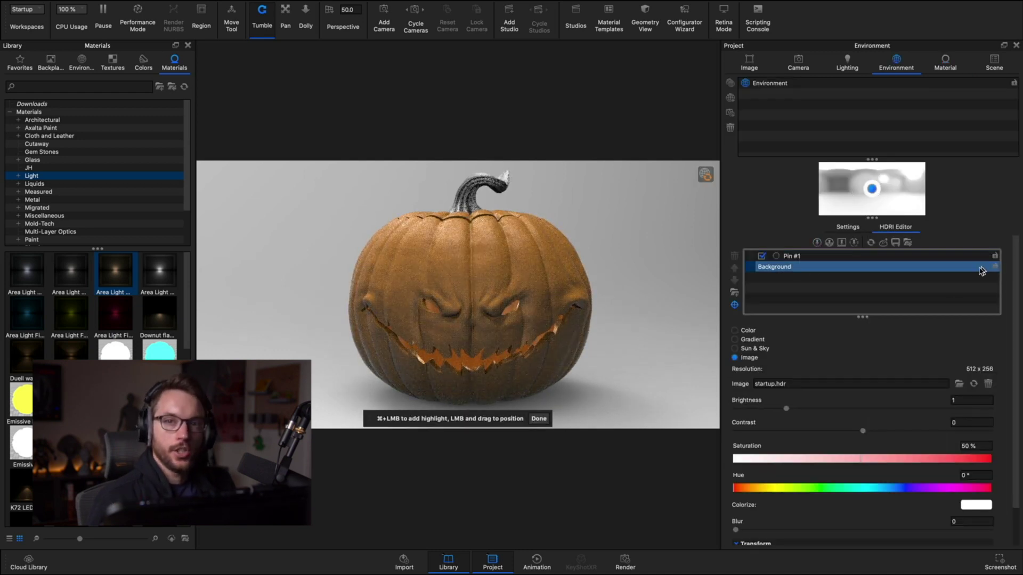
{"action": "left_click_drag", "start_coordinate": [752, 410], "coordinate": [744, 411]}
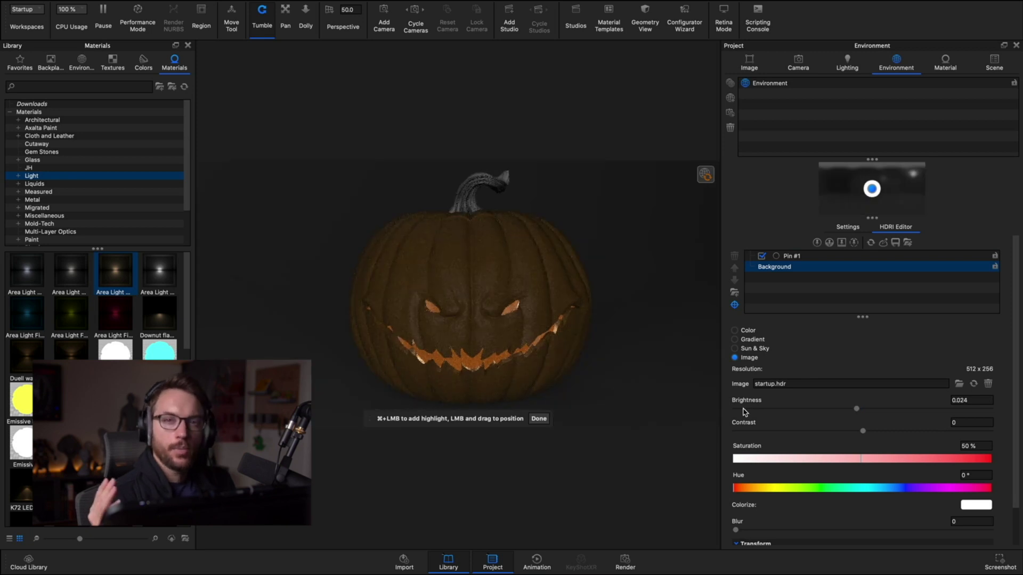
Move the pin light to the upper edge of the environment map and raise its brightness
{"action": "mouse_move", "coordinate": [871, 189]}
{"action": "left_mouse_down"}
{"action": "mouse_move", "coordinate": [870, 201]}
{"action": "mouse_move", "coordinate": [870, 168]}
{"action": "left_mouse_up"}
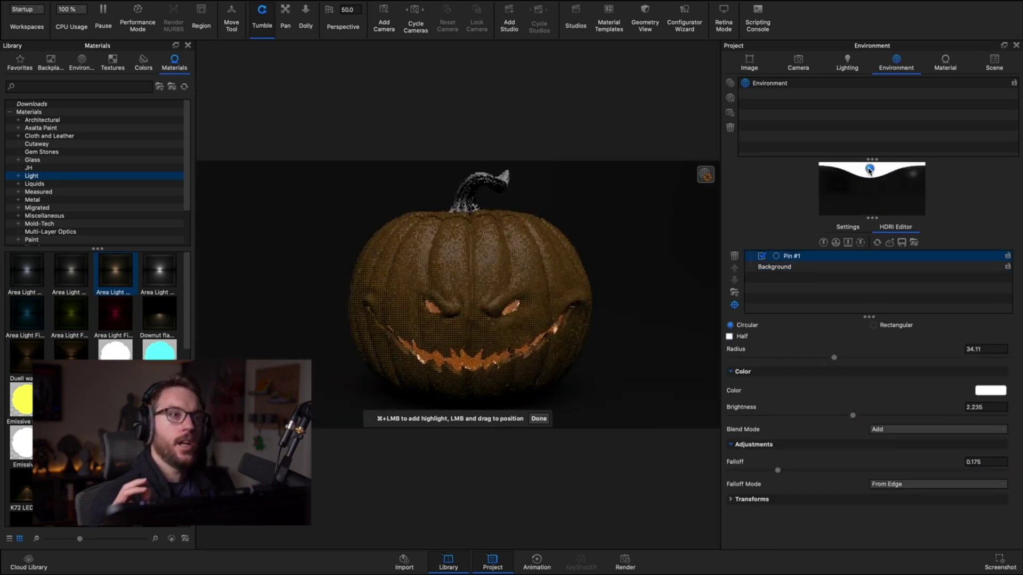
{"action": "left_click_drag", "start_coordinate": [852, 416], "coordinate": [958, 415]}
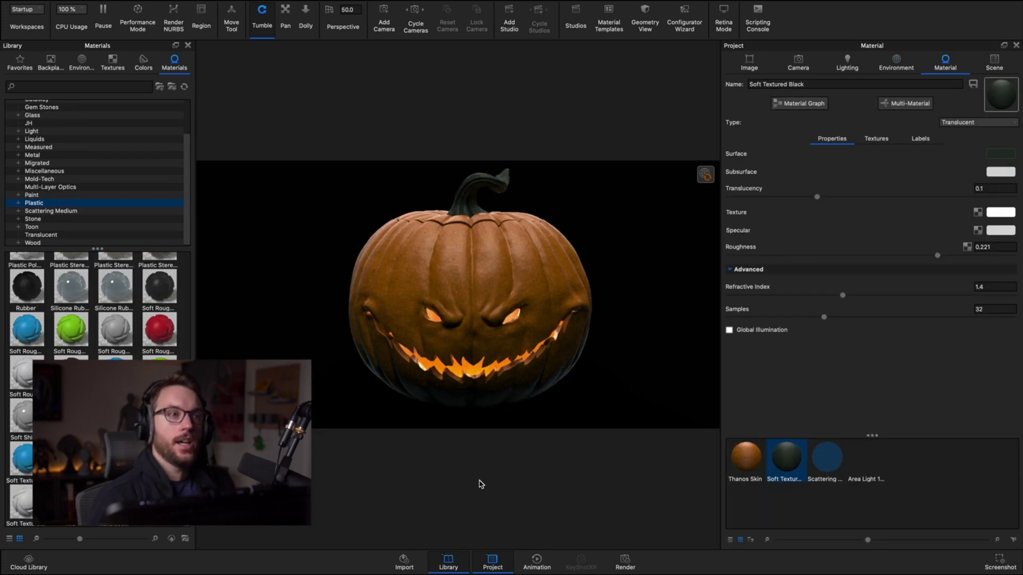
Set the power of the inner Area Light 1200 Lumen Warm material to 40000 lumen
{"action": "left_click", "coordinate": [867, 458]}
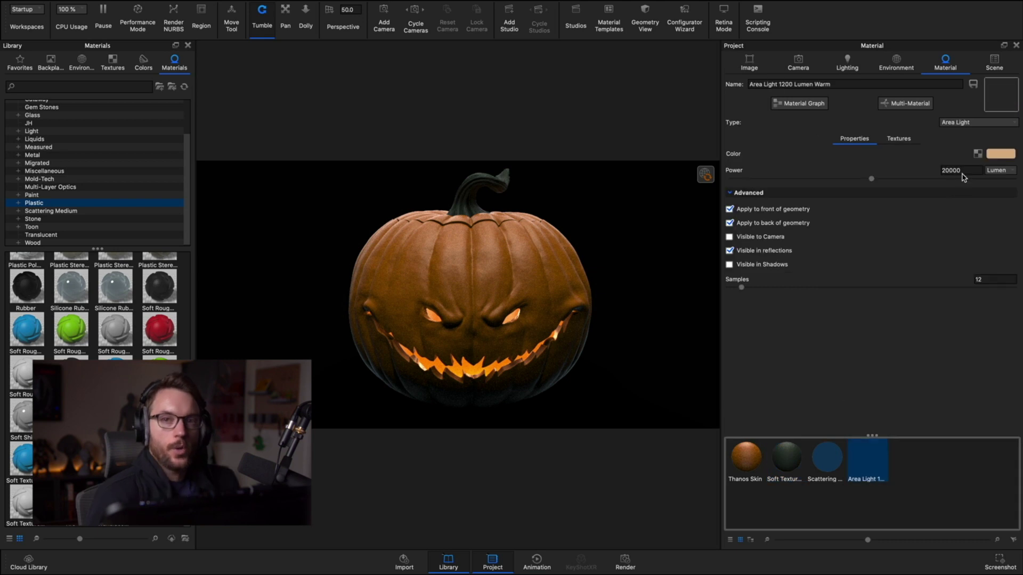
{"action": "left_click", "coordinate": [76, 6]}
{"action": "key", "text": "Escape"}
{"action": "left_click", "coordinate": [943, 171]}
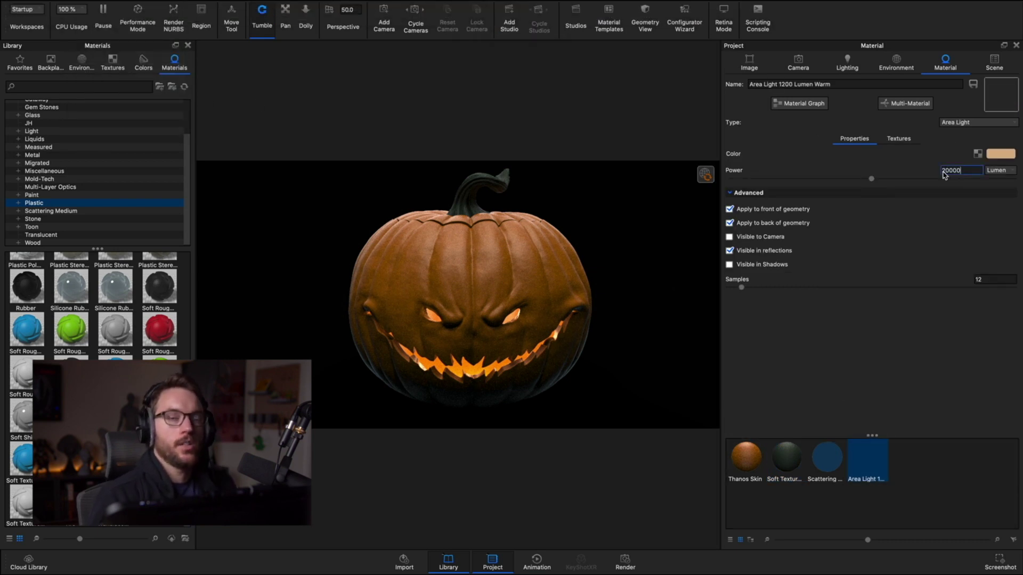
{"action": "key", "text": "Delete"}
{"action": "type", "text": "4"}
{"action": "key", "text": "Return"}
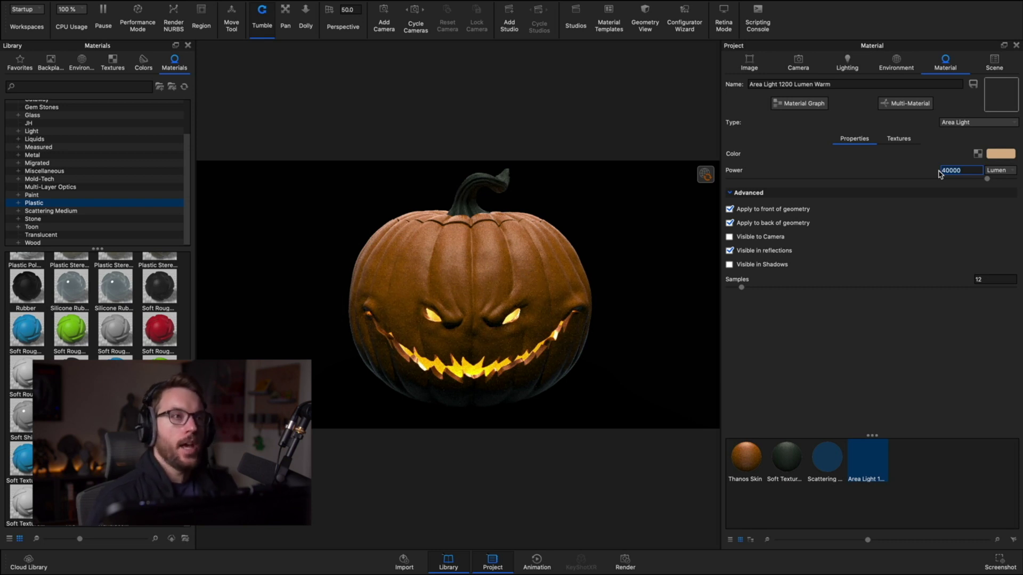
Turn on global illumination for the pumpkin's Thanos Skin material
{"action": "left_click", "coordinate": [746, 457]}
{"action": "left_click", "coordinate": [978, 247]}
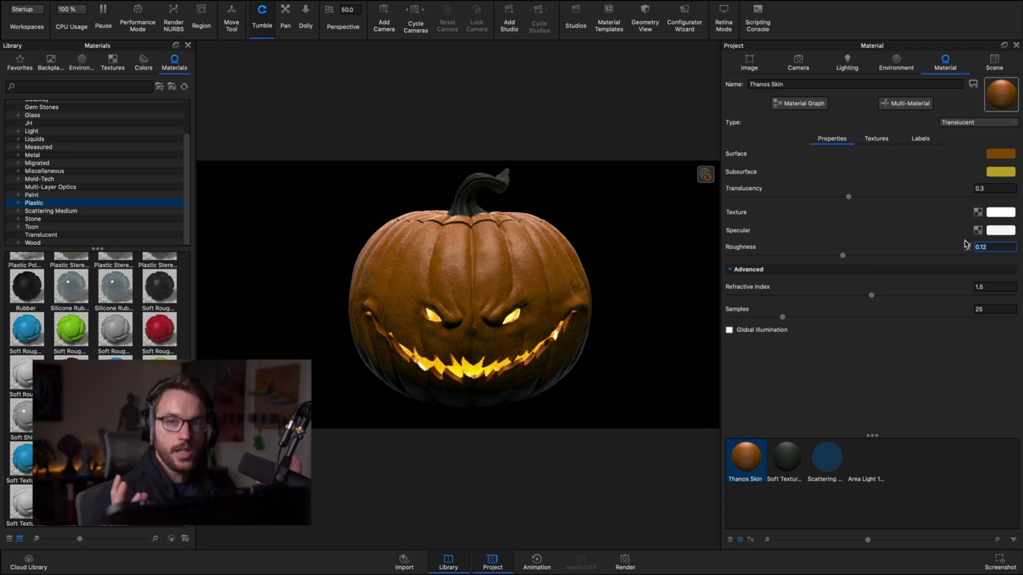
{"action": "left_click", "coordinate": [761, 330]}
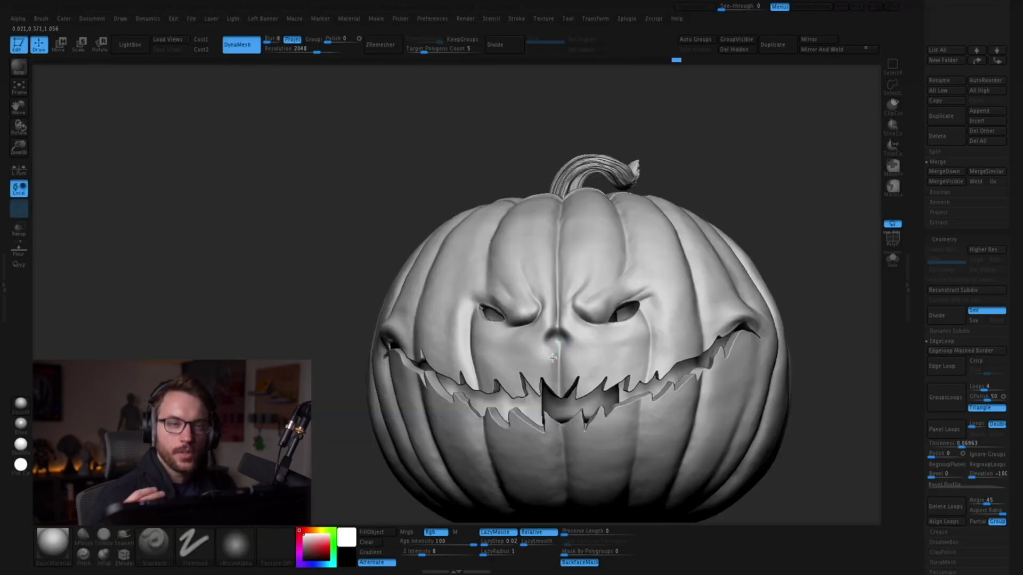
Sculpt and smooth the small nose in the middle of the pumpkin's face, between the eyes and the mouth
{"action": "key", "text": "f"}
{"action": "left_click_drag", "start_coordinate": [552, 339], "coordinate": [564, 346]}
{"action": "right_click_drag", "start_coordinate": [564, 345], "coordinate": [557, 337]}
{"action": "left_click_drag", "start_coordinate": [554, 333], "coordinate": [557, 337], "text": "shift"}
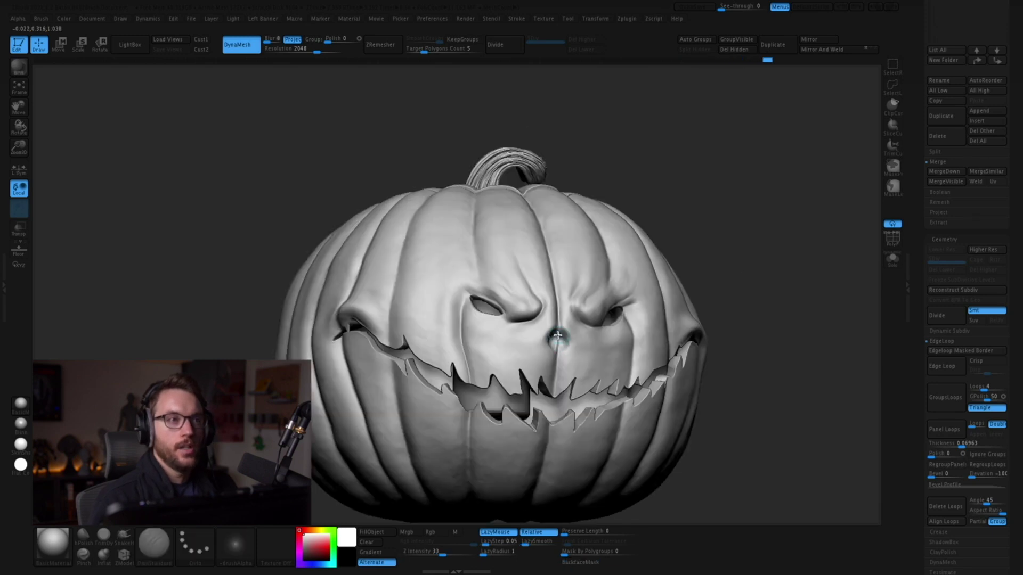
{"action": "right_click_drag", "start_coordinate": [557, 336], "coordinate": [554, 337]}
{"action": "left_click_drag", "start_coordinate": [554, 337], "coordinate": [560, 342]}
{"action": "right_click_drag", "start_coordinate": [560, 342], "coordinate": [557, 381]}
{"action": "left_click_drag", "start_coordinate": [550, 338], "coordinate": [559, 336]}
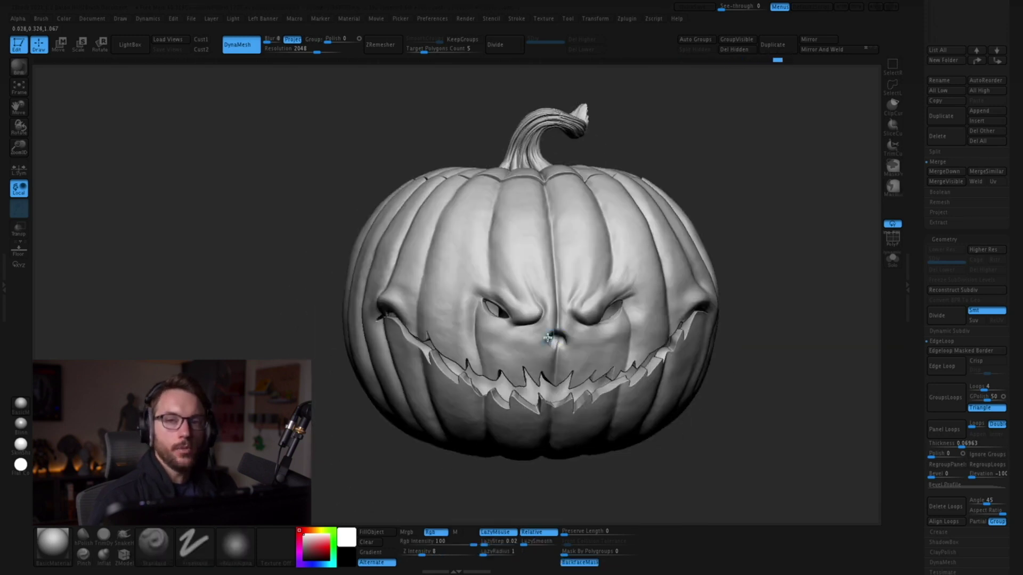
Build up the surface around the inner corner of the eye with the Clay Buildup brush
{"action": "left_click", "coordinate": [83, 556]}
{"action": "right_click_drag", "start_coordinate": [546, 336], "coordinate": [458, 373], "text": "ctrl"}
{"action": "key", "text": "b"}
{"action": "key", "text": "c"}
{"action": "key", "text": "b"}
{"action": "left_click_drag", "start_coordinate": [452, 376], "coordinate": [445, 407]}
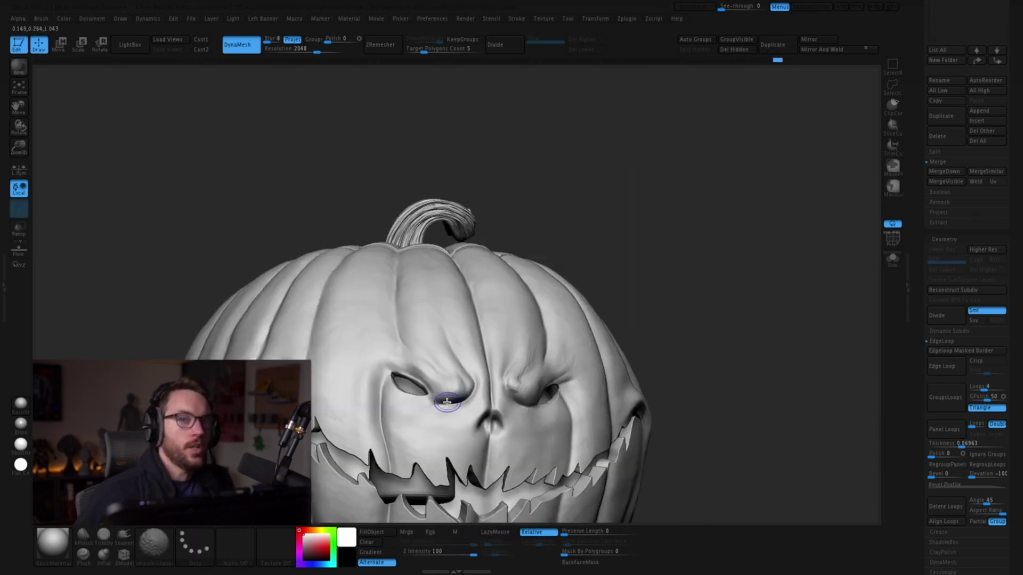
Redo the series of sculpting strokes on the pumpkin's face
{"action": "right_click_drag", "start_coordinate": [445, 406], "coordinate": [428, 390]}
{"action": "key", "text": "ctrl+shift+z"}
{"action": "key", "text": "ctrl+shift+z"}
{"action": "key", "text": "ctrl+shift+z"}
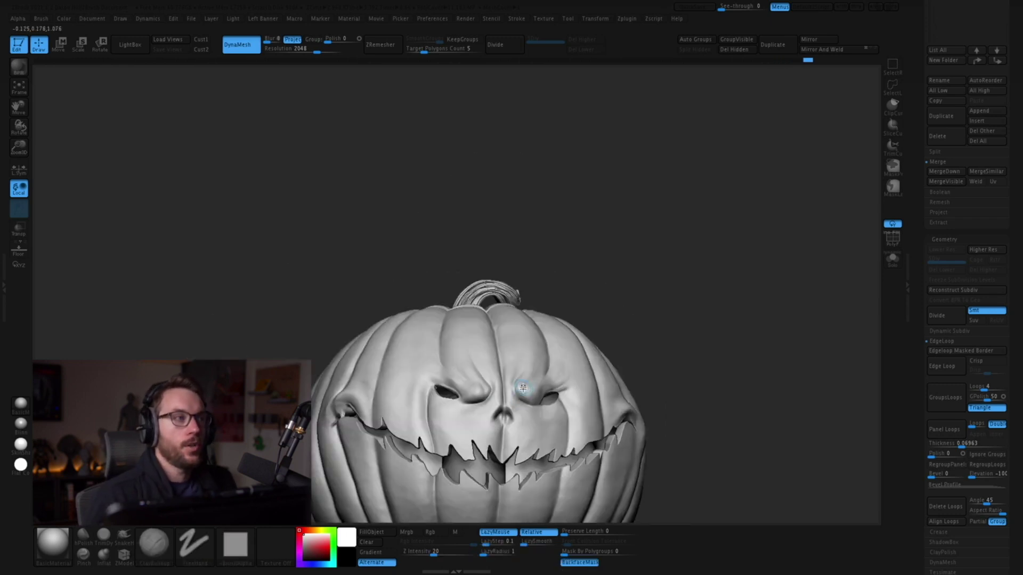
{"action": "key", "text": "ctrl+shift+z"}
{"action": "key", "text": "ctrl+shift+z"}
{"action": "key", "text": "ctrl+shift+z"}
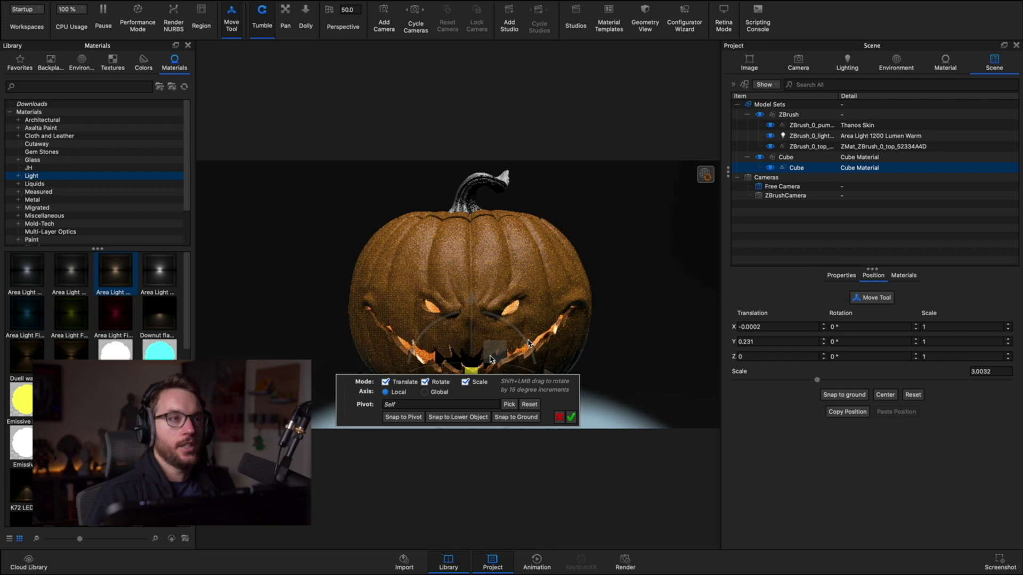
Resize and reposition the cube around the pumpkin with the Move Tool and accept the placement
{"action": "left_click_drag", "start_coordinate": [459, 376], "coordinate": [684, 303]}
{"action": "left_click_drag", "start_coordinate": [470, 309], "coordinate": [474, 399]}
{"action": "left_click", "coordinate": [571, 418]}
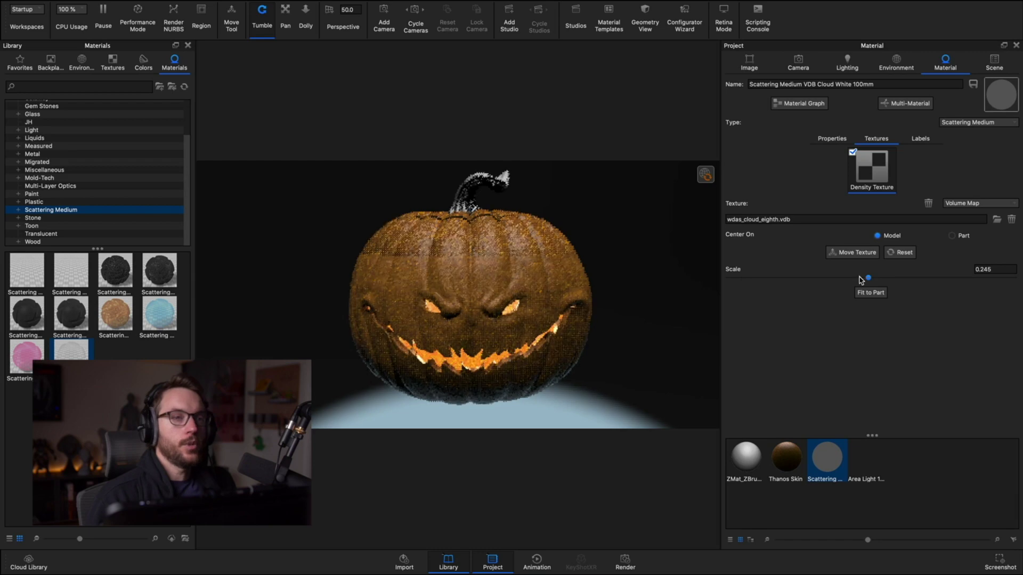
Try a volume map scale of 0.398 on the scattering medium, and replace the density texture with Noise (Fractal)
{"action": "left_click_drag", "start_coordinate": [859, 277], "coordinate": [948, 279]}
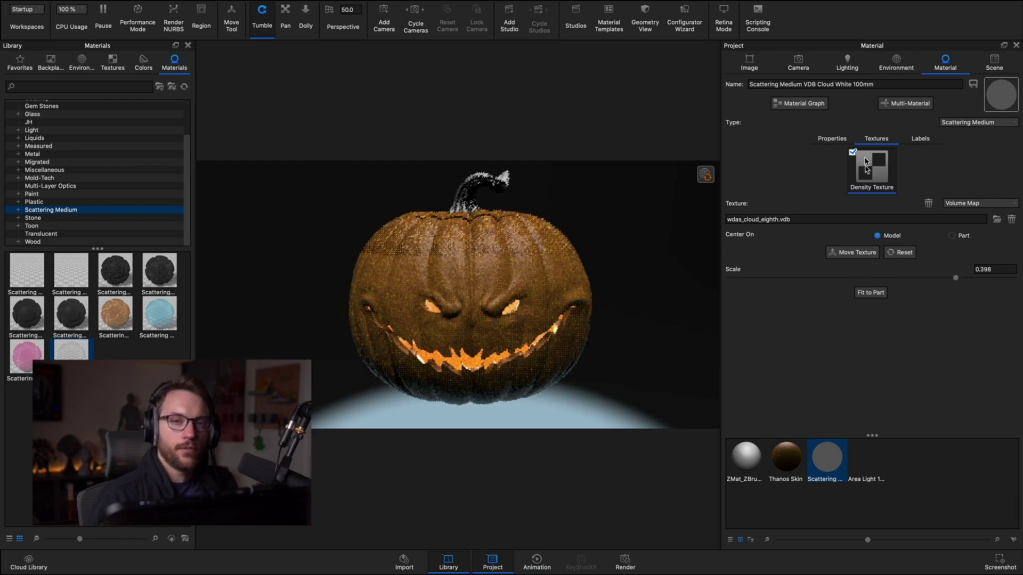
{"action": "left_click", "coordinate": [853, 152]}
{"action": "left_click", "coordinate": [979, 203]}
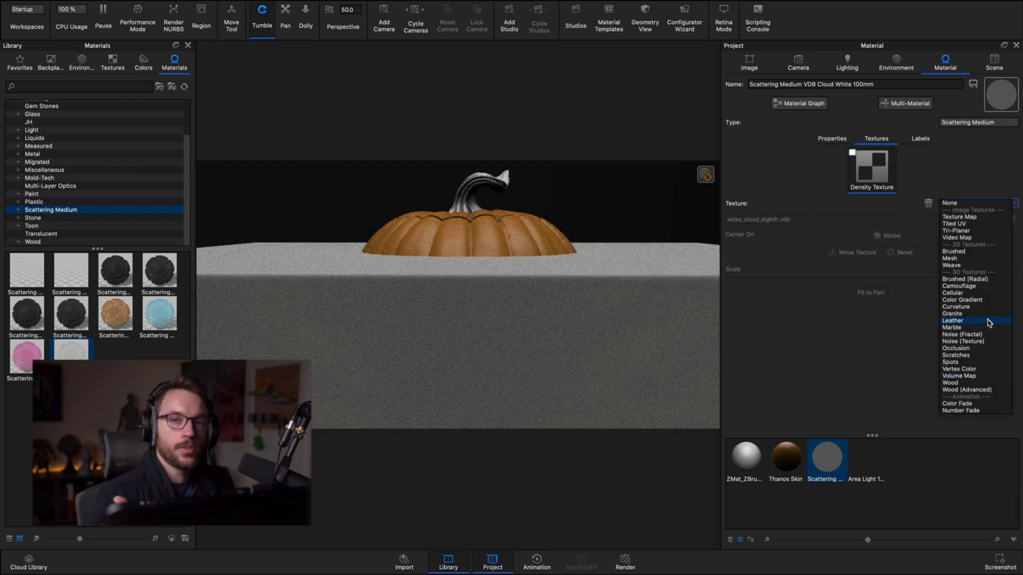
{"action": "left_click", "coordinate": [976, 335]}
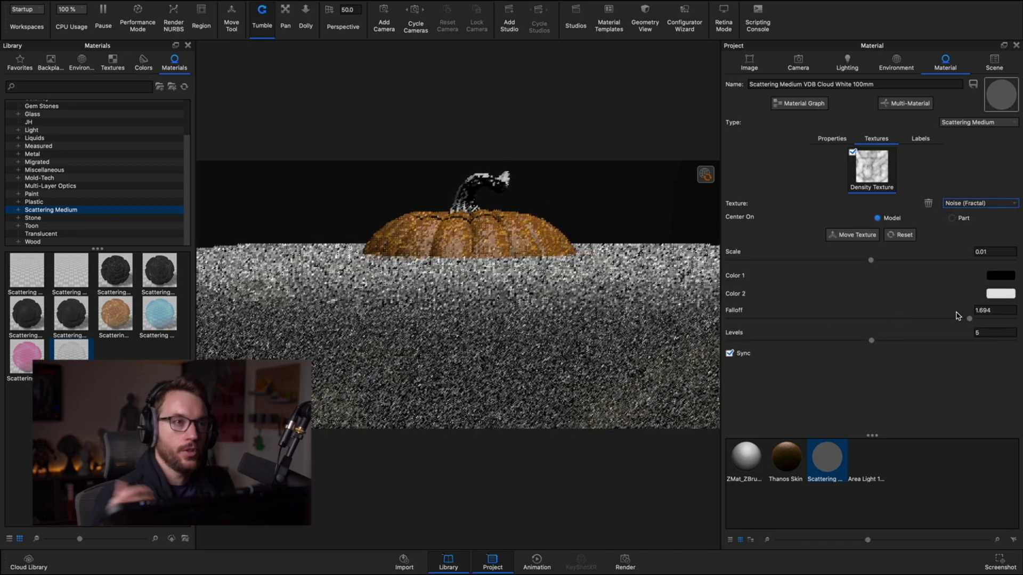
Set the fractal noise density texture to a scale of 0.0125 and 10 levels
{"action": "left_click_drag", "start_coordinate": [871, 341], "coordinate": [785, 341]}
{"action": "left_click_drag", "start_coordinate": [870, 261], "coordinate": [906, 260]}
{"action": "left_click_drag", "start_coordinate": [785, 341], "coordinate": [1021, 330]}
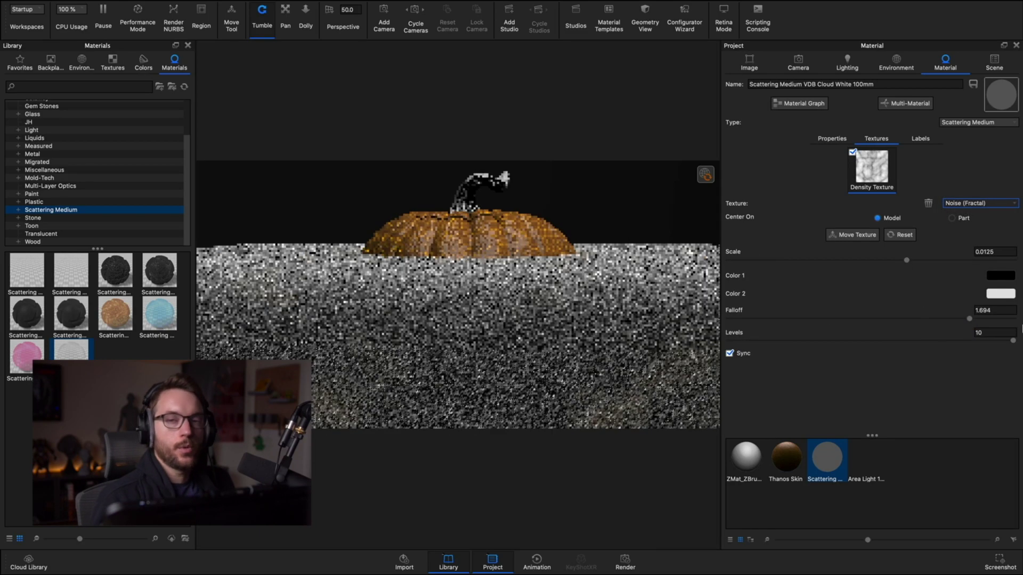
{"action": "left_click", "coordinate": [831, 139]}
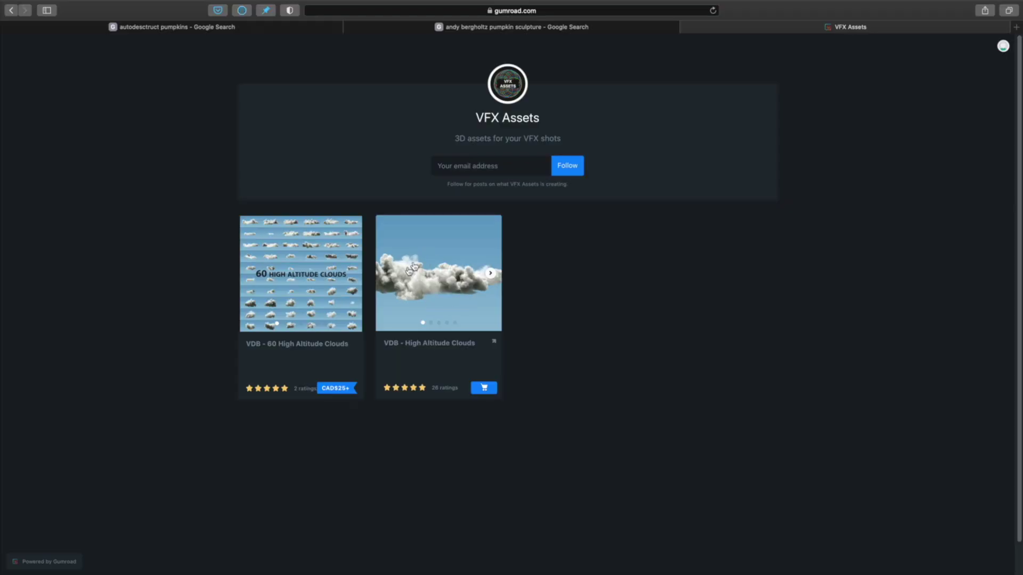
Look at the VDB - High Altitude Clouds product details on the VFX Assets Gumroad page
{"action": "left_click", "coordinate": [413, 268]}
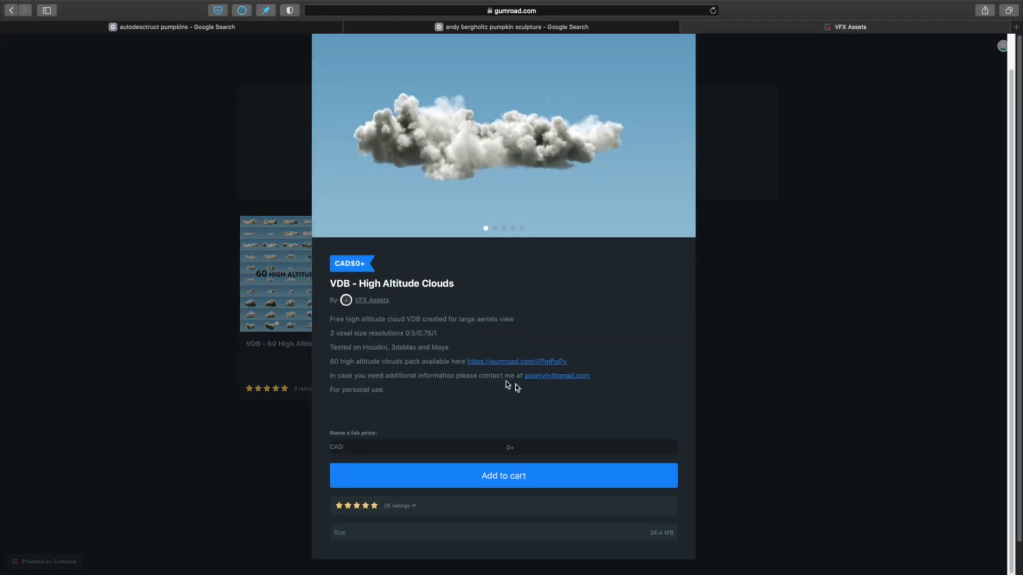
{"action": "scroll", "coordinate": [500, 381], "scroll_direction": "up", "scroll_amount": 2}
{"action": "left_click", "coordinate": [281, 150]}
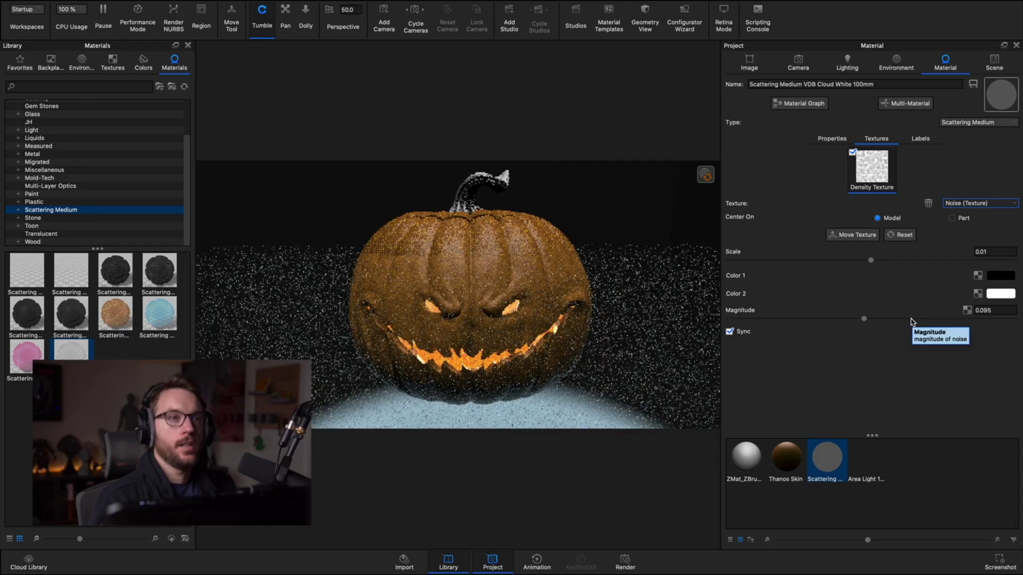
Set the Noise (Texture) density magnitude to 0.2, clear its scale value and open the texture type choices
{"action": "left_click_drag", "start_coordinate": [1002, 311], "coordinate": [927, 311]}
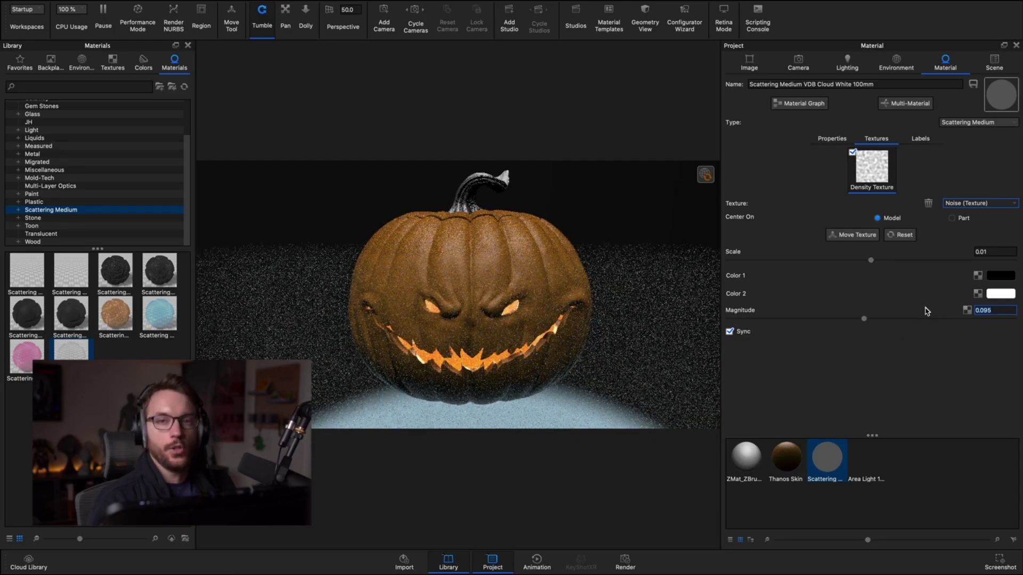
{"action": "type", "text": "0.15"}
{"action": "key", "text": "BackSpace"}
{"action": "key", "text": "BackSpace"}
{"action": "type", "text": "2"}
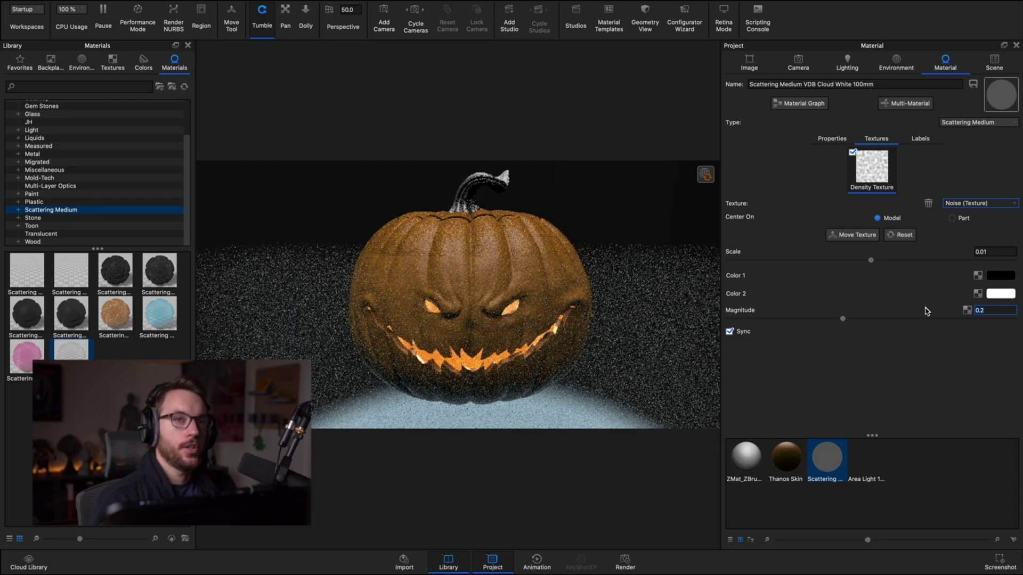
{"action": "left_click", "coordinate": [977, 251]}
{"action": "key", "text": "BackSpace"}
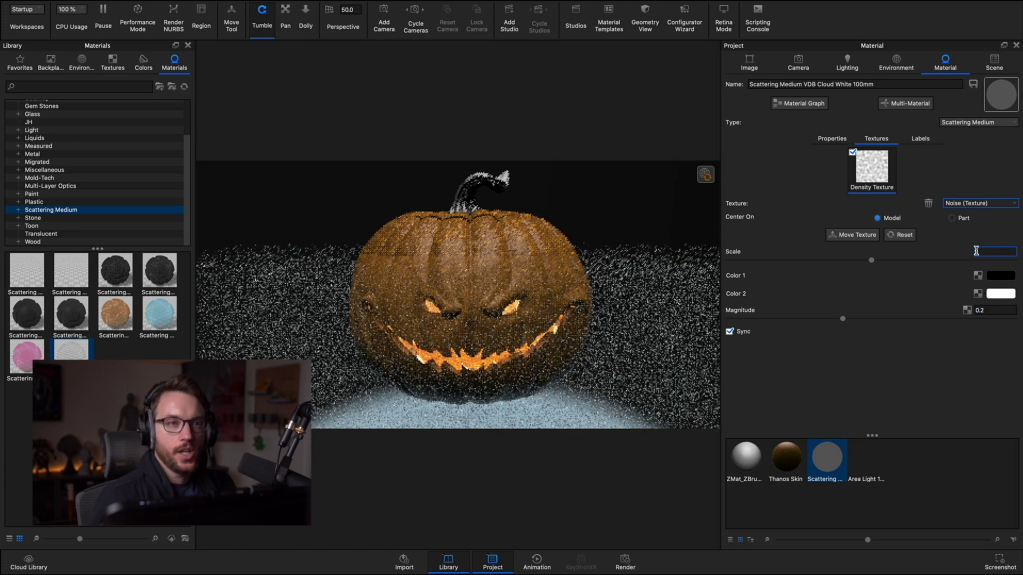
{"action": "left_click", "coordinate": [978, 203]}
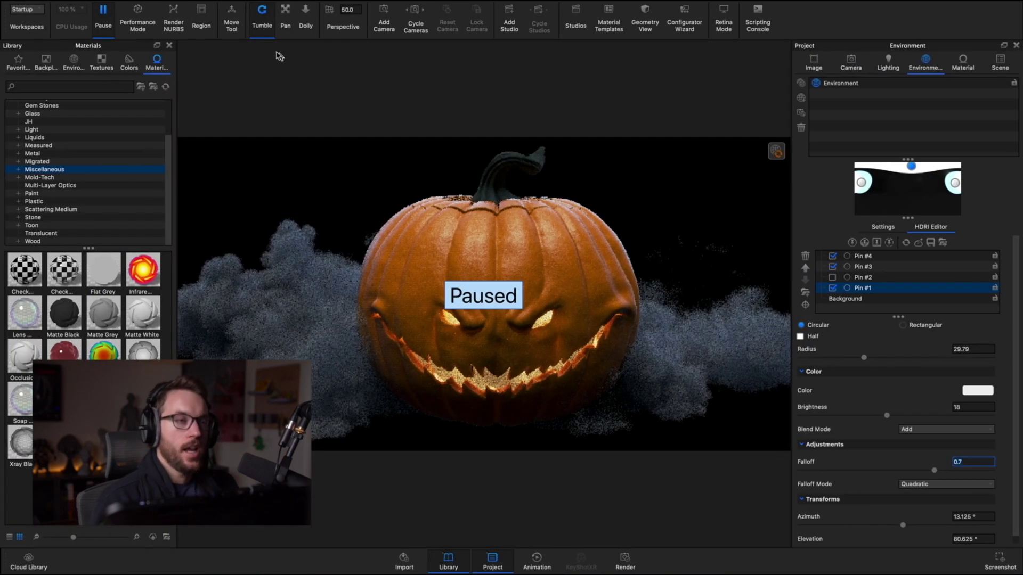
Resume the paused real-time render of the pumpkin with clouds
{"action": "left_click", "coordinate": [104, 15]}
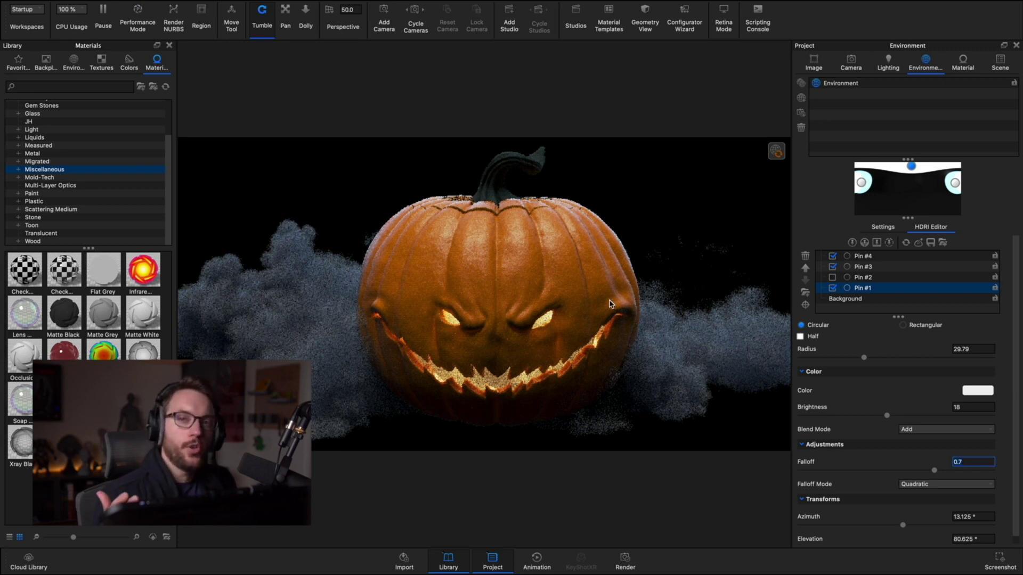
Switch to ZBrush and send the pumpkin model to KeyShot through the ZBrush to KeyShot Bridge
{"action": "key", "text": "super+Tab"}
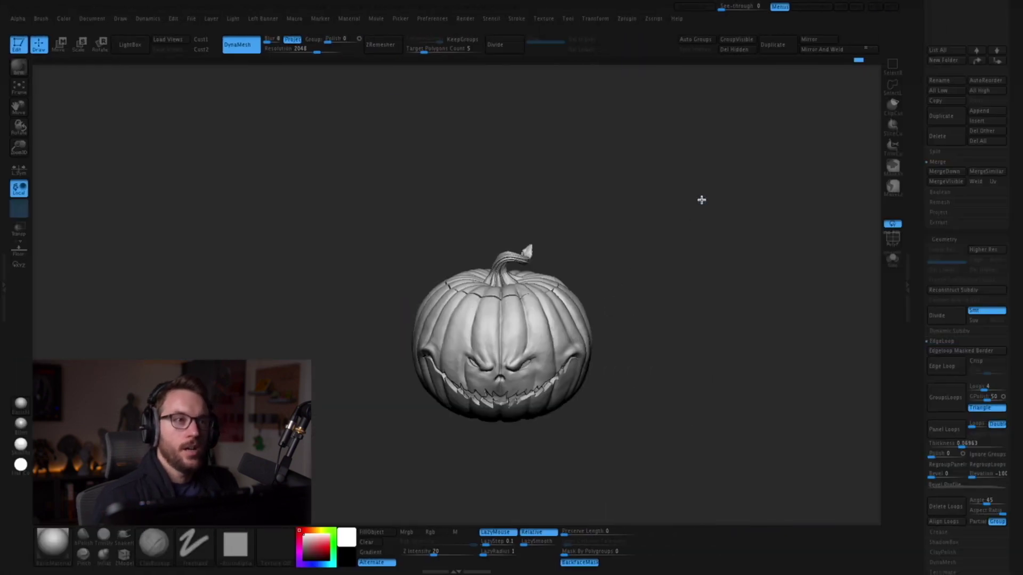
{"action": "key", "text": "r"}
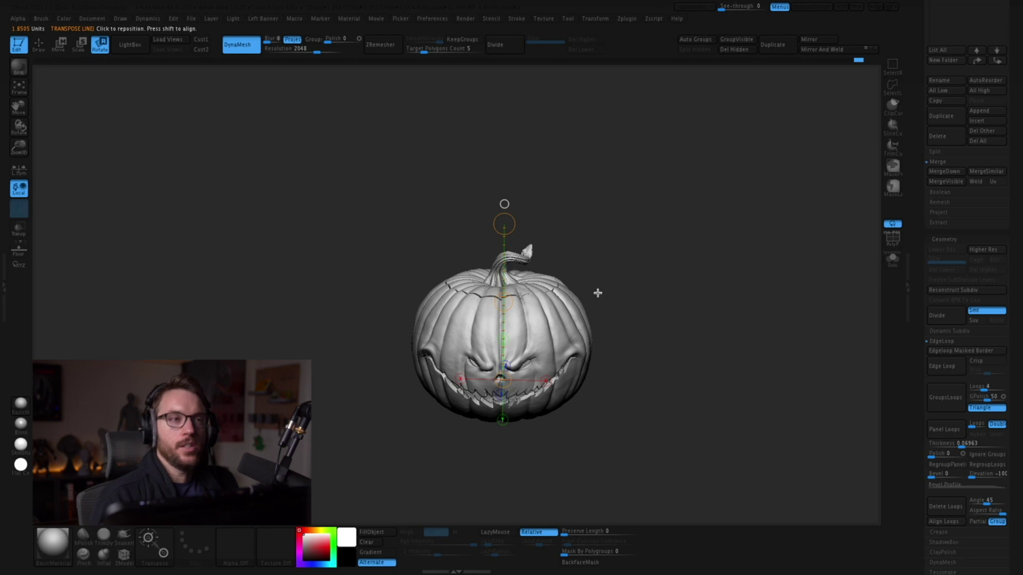
{"action": "key", "text": "q"}
{"action": "key", "text": "shift+r"}
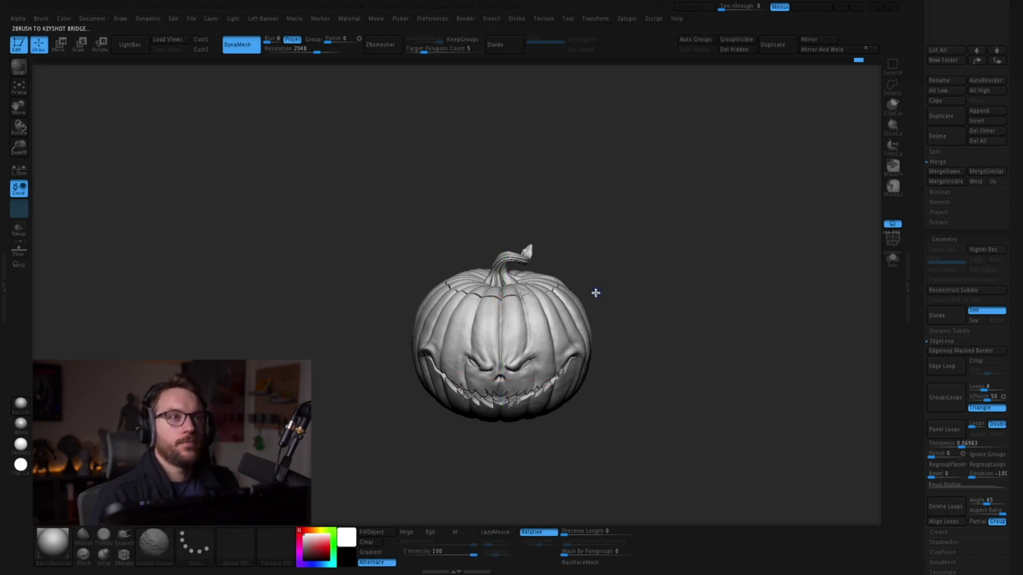
Switch to KeyShot and examine the pumpkin and its scattering-medium clouds up close from the front and from behind
{"action": "key", "text": "ctrl+Left"}
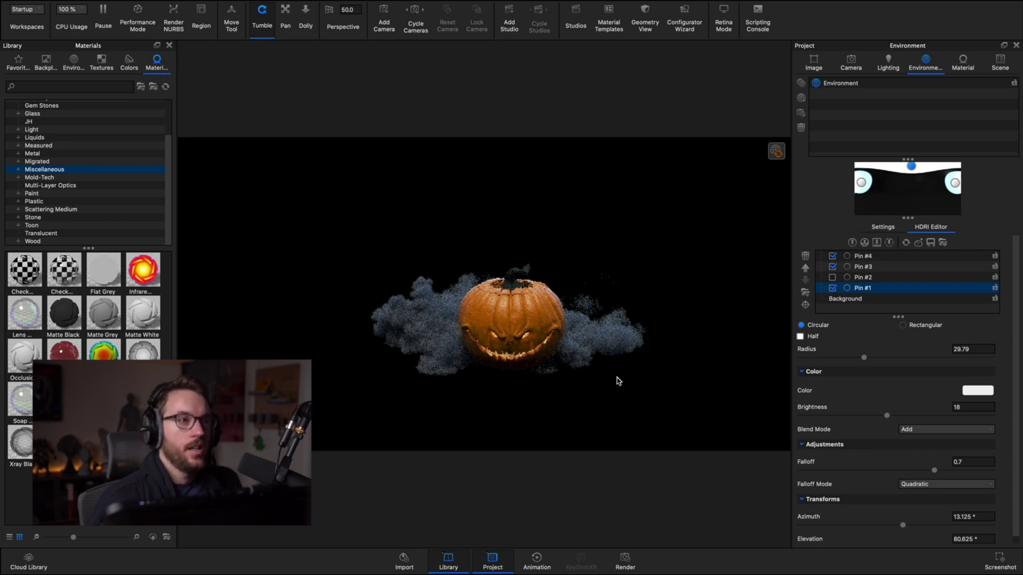
{"action": "right_click_drag", "start_coordinate": [584, 307], "coordinate": [747, 422], "text": "alt"}
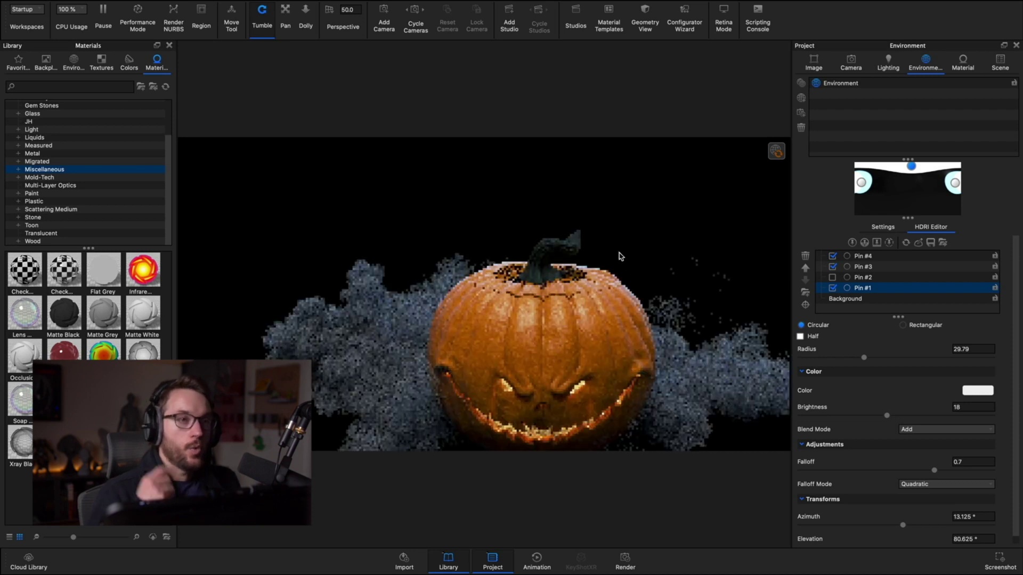
{"action": "middle_click_drag", "start_coordinate": [625, 282], "coordinate": [628, 283]}
{"action": "left_click_drag", "start_coordinate": [683, 279], "coordinate": [632, 290]}
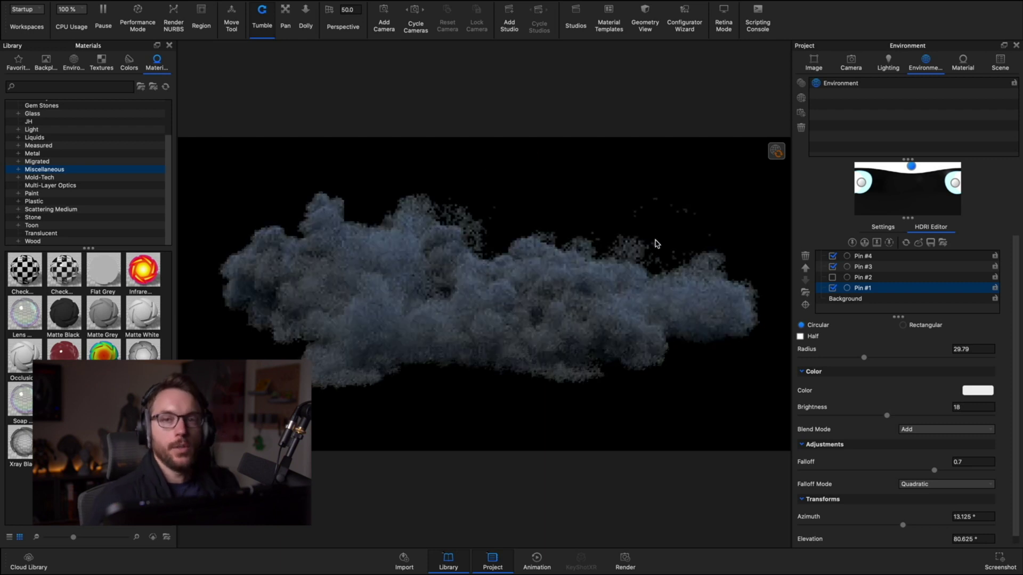
{"action": "left_click_drag", "start_coordinate": [655, 245], "coordinate": [661, 252]}
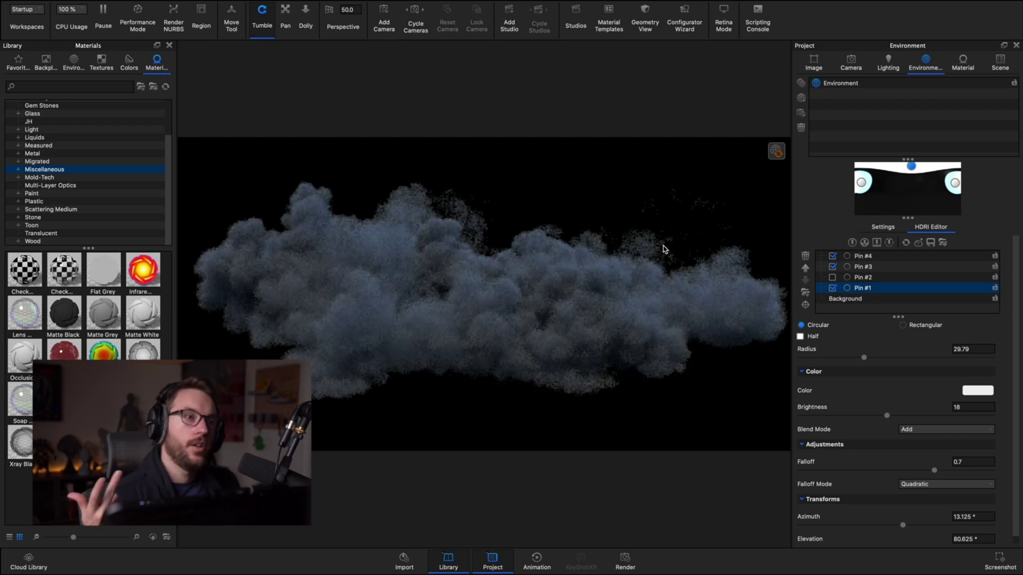
Hide the part occupying the space above the clouds and bring up the part options for the same area again
{"action": "right_click", "coordinate": [642, 167]}
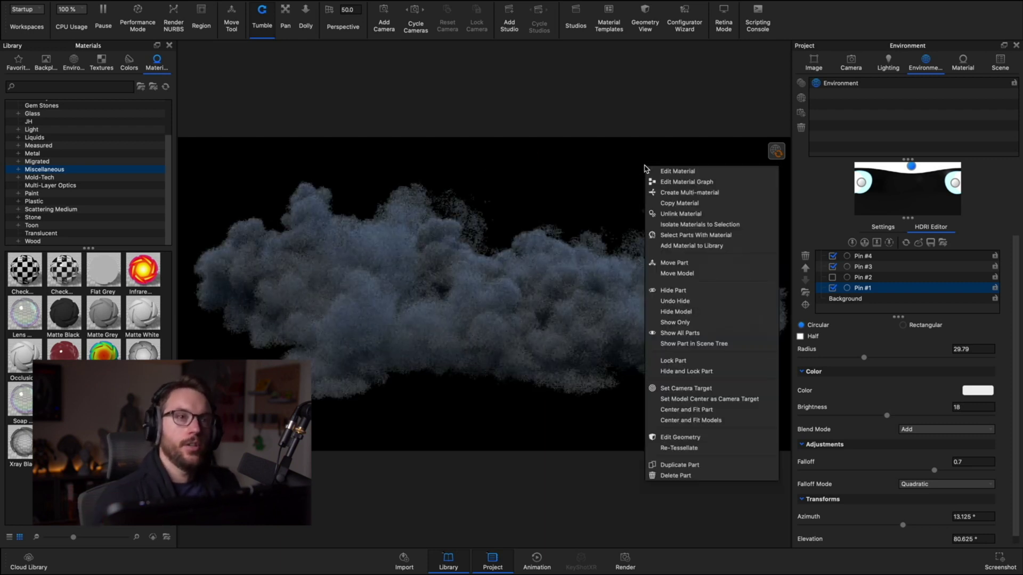
{"action": "left_click", "coordinate": [713, 292]}
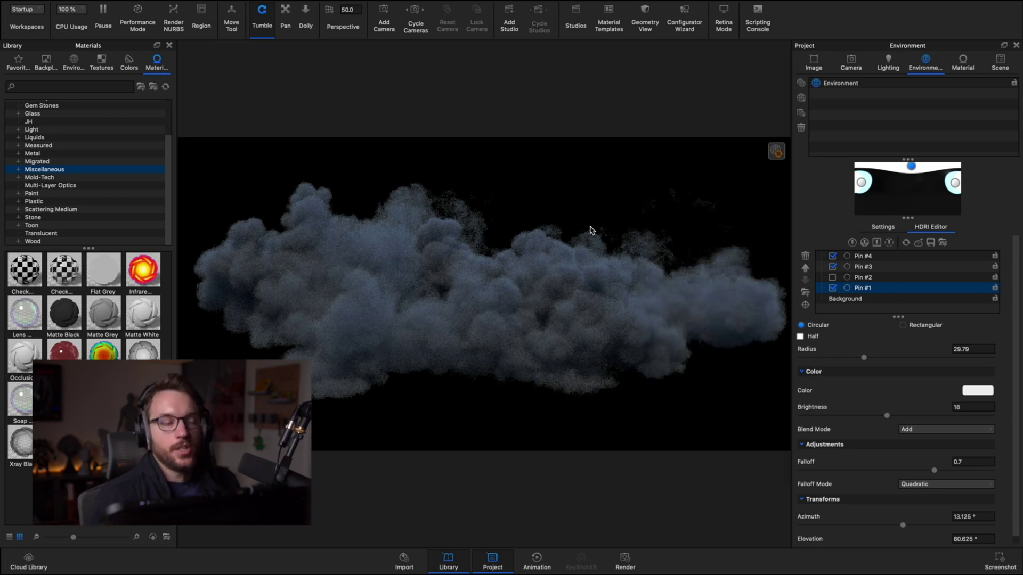
{"action": "right_click", "coordinate": [615, 178]}
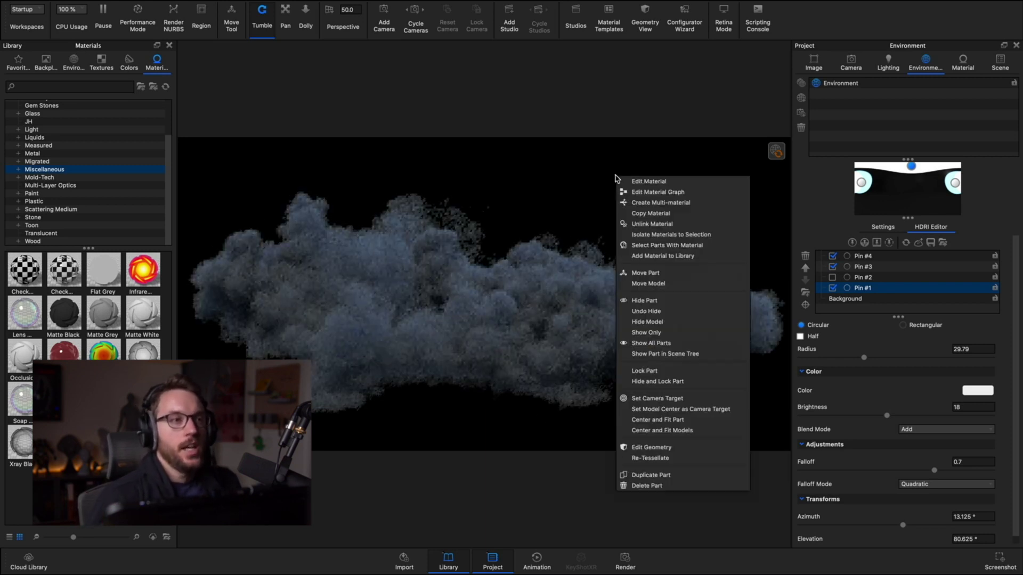